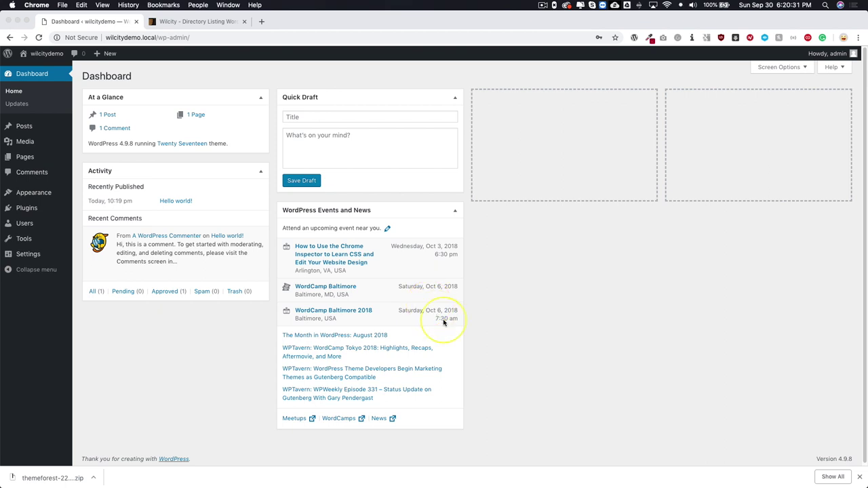
- Scroll through the Wilcity Directory Listing WordPress Theme page on ThemeForest to review its features
click(197, 21)
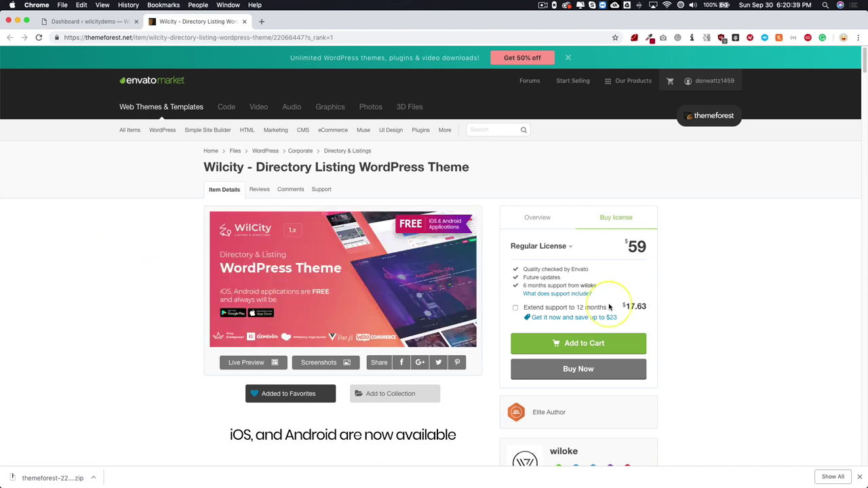
scroll(107, 274, down, 2)
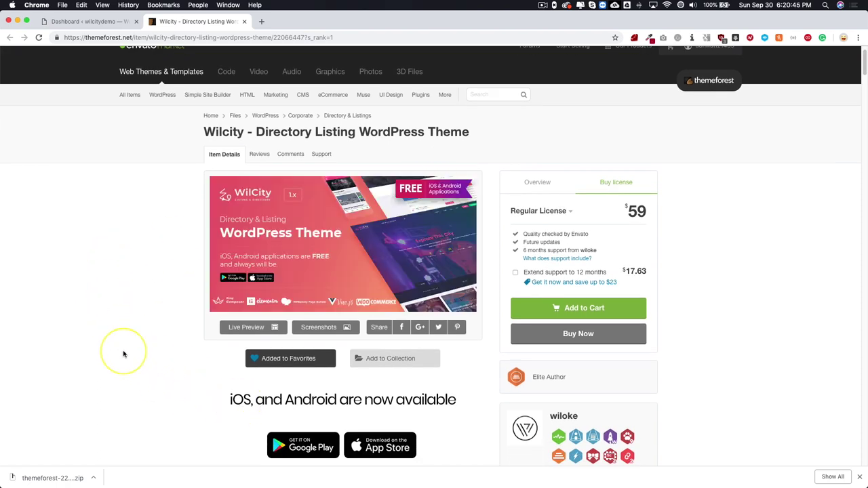
scroll(95, 318, down, 10)
scroll(87, 323, down, 9)
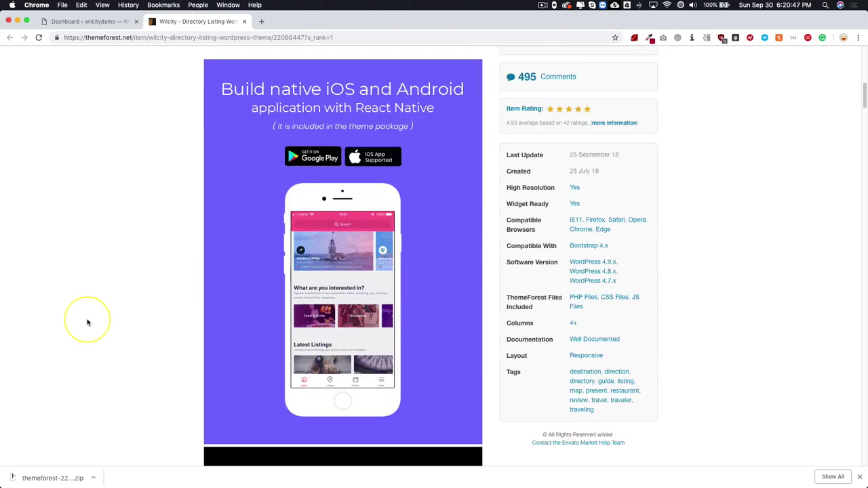
scroll(87, 322, down, 8)
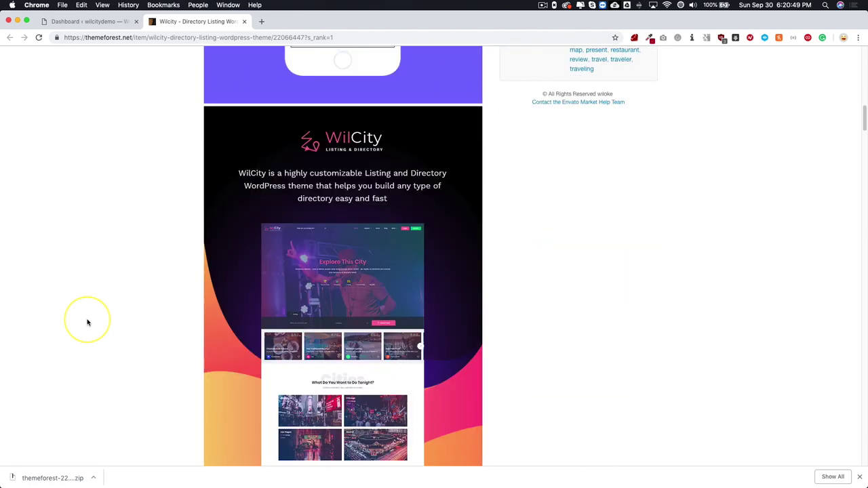
- Upload the downloaded Wilcity zip via Appearance > Themes > Add New > Upload Theme and install it
click(107, 22)
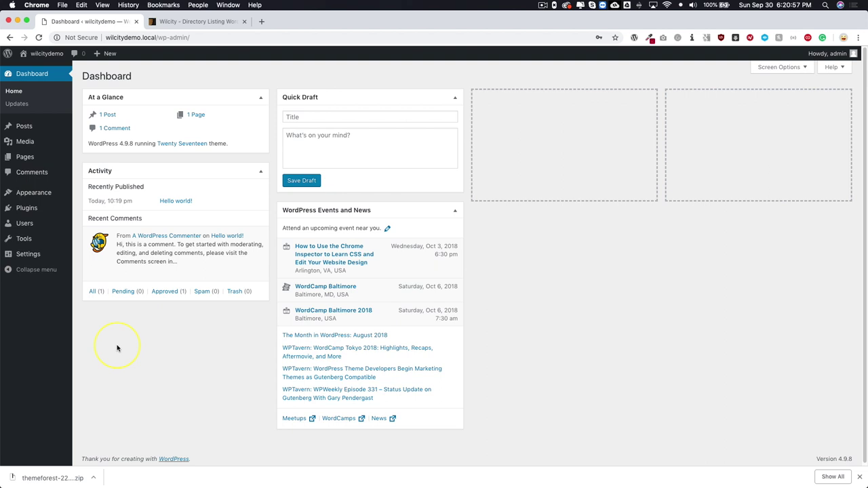
mouse_move(34, 193)
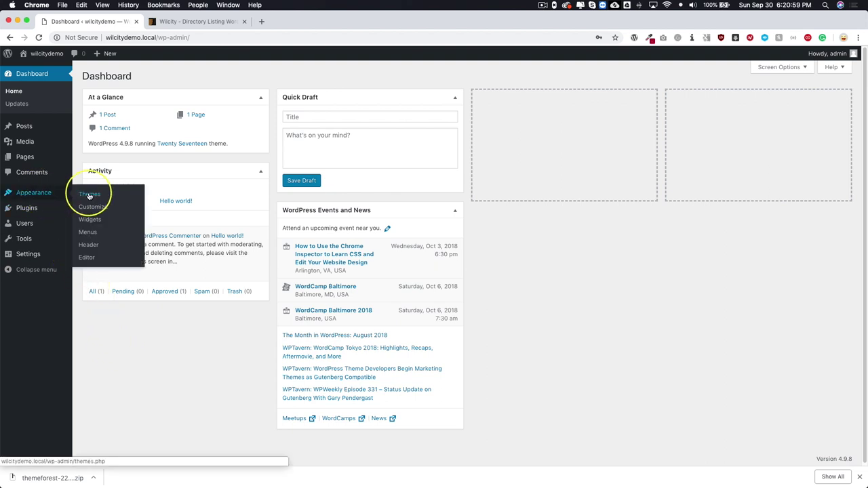
click(89, 196)
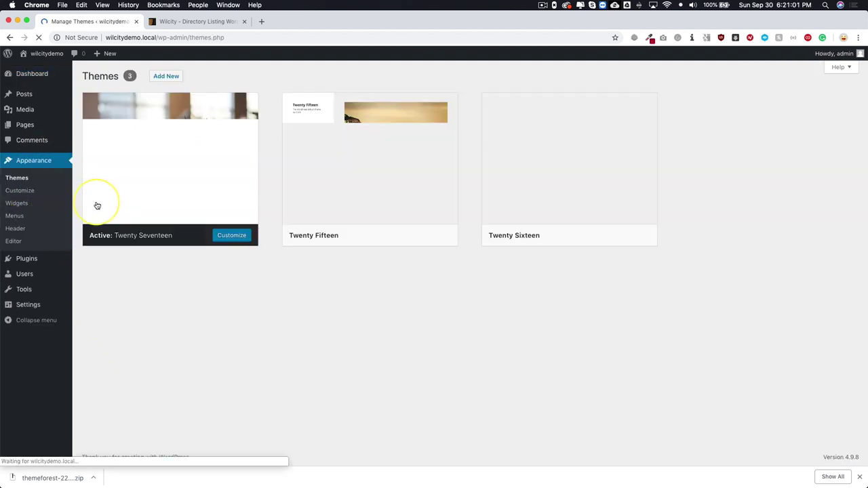
click(168, 76)
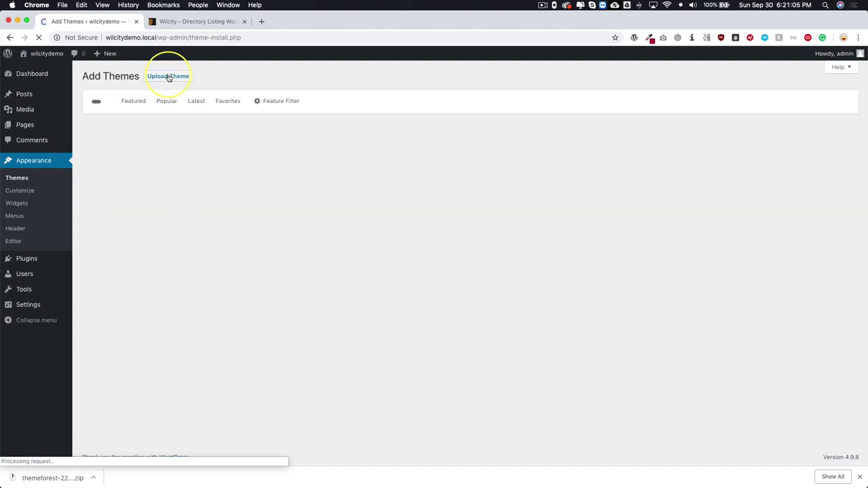
click(167, 76)
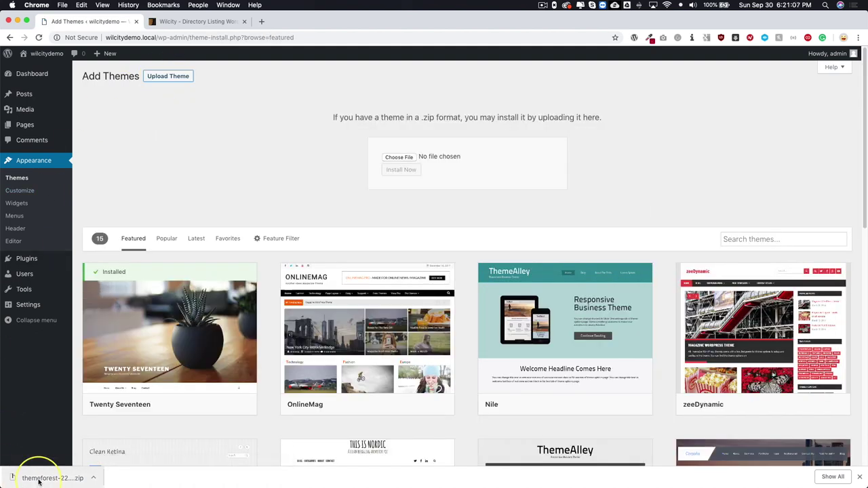
drag(37, 477, 394, 168)
click(399, 170)
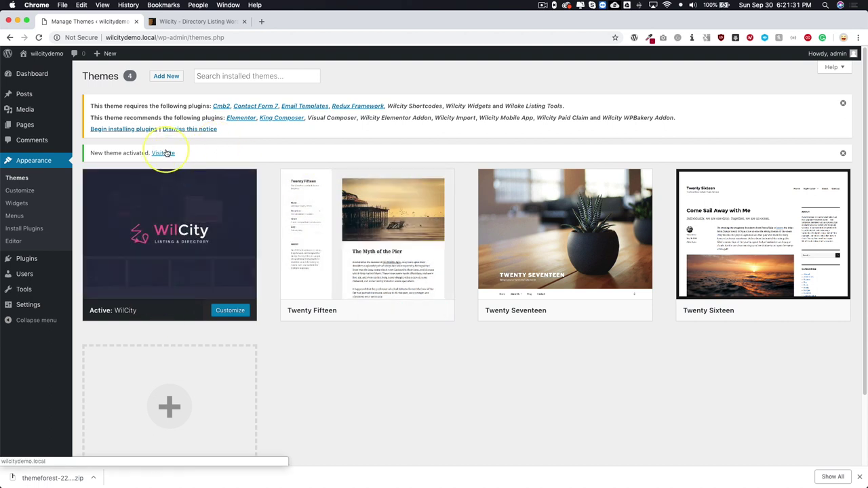
- Open the required plugins installer from the theme's plugin notice
drag(98, 106, 195, 106)
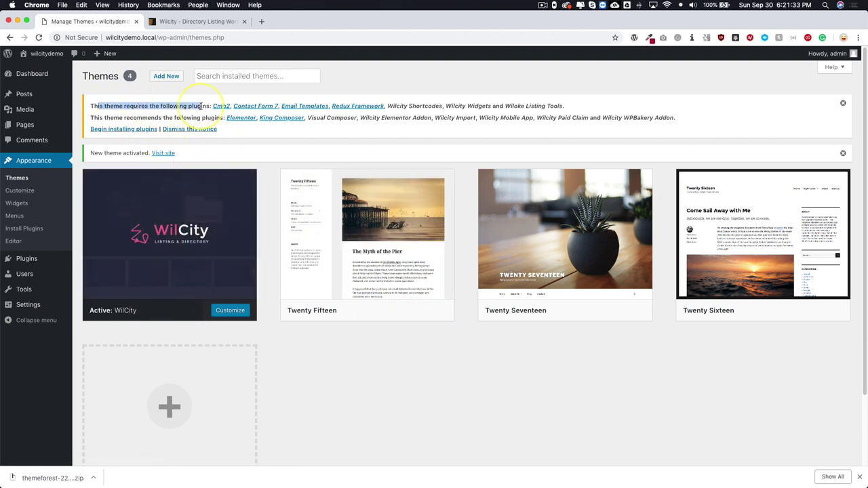
click(185, 91)
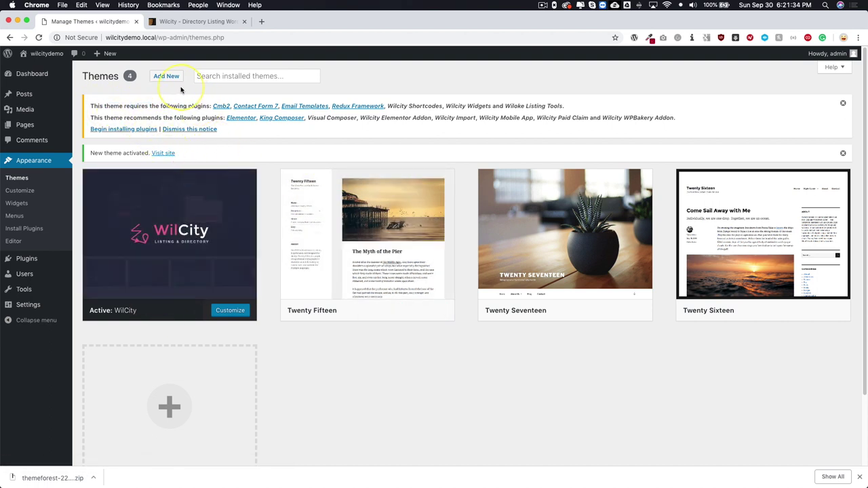
click(122, 129)
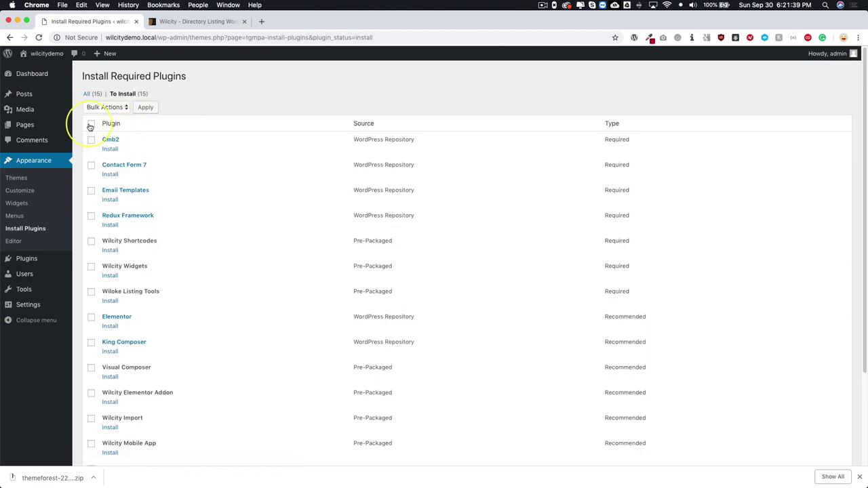
- Select all plugins except Visual Composer, Wilcity Import and Wilcity WPBakery Addon for installation
click(91, 124)
scroll(107, 228, down, 3)
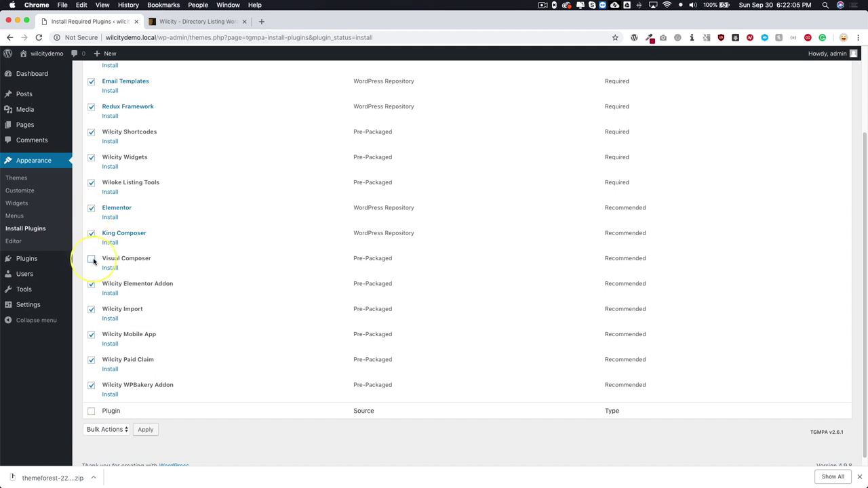
click(92, 386)
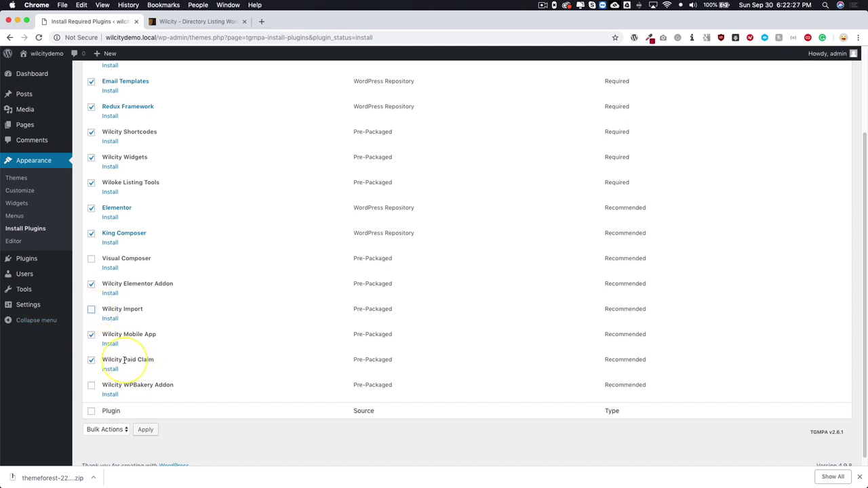
drag(124, 360, 156, 359)
click(155, 360)
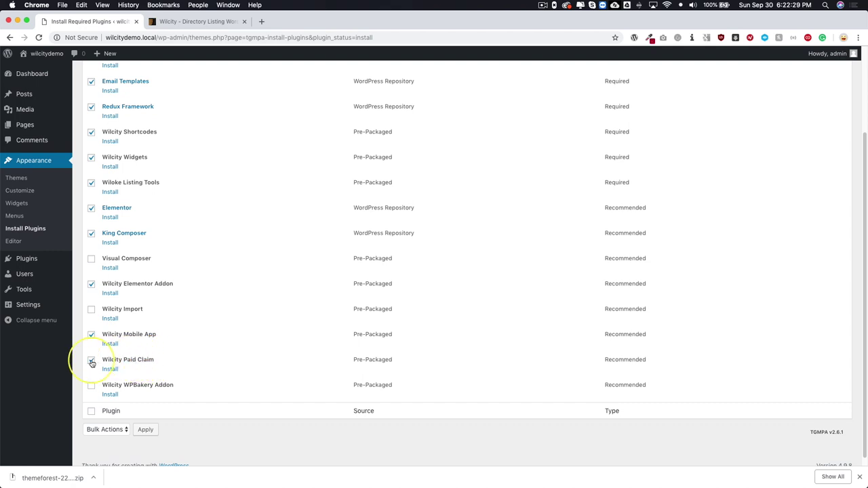
click(98, 432)
- Bulk-install the twelve checked Wilcity plugins
click(122, 440)
click(147, 430)
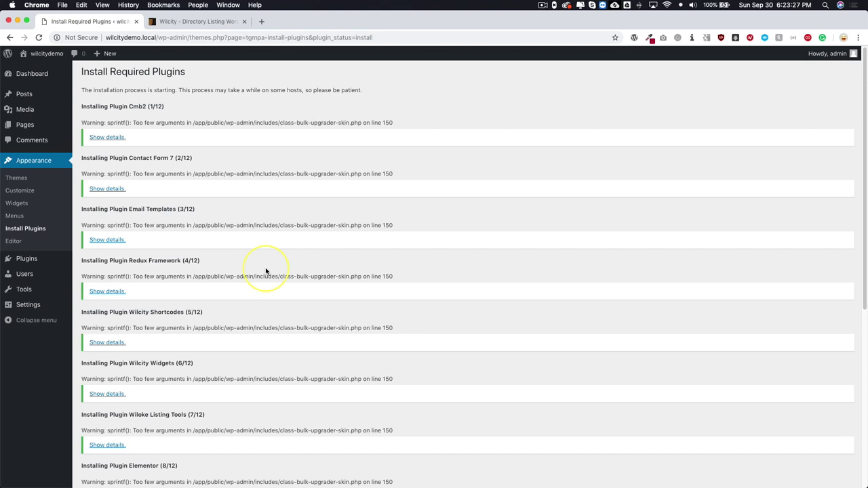
scroll(266, 272, down, 8)
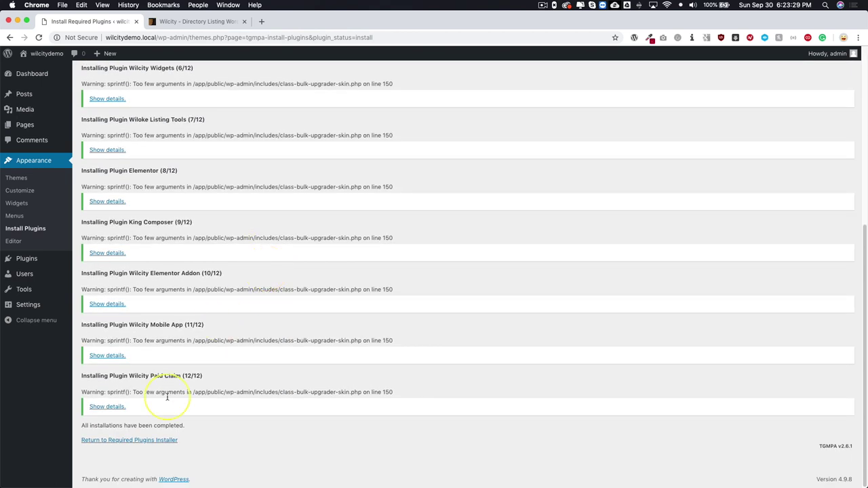
- Select all plugins awaiting activation and choose the Activate bulk action
click(133, 443)
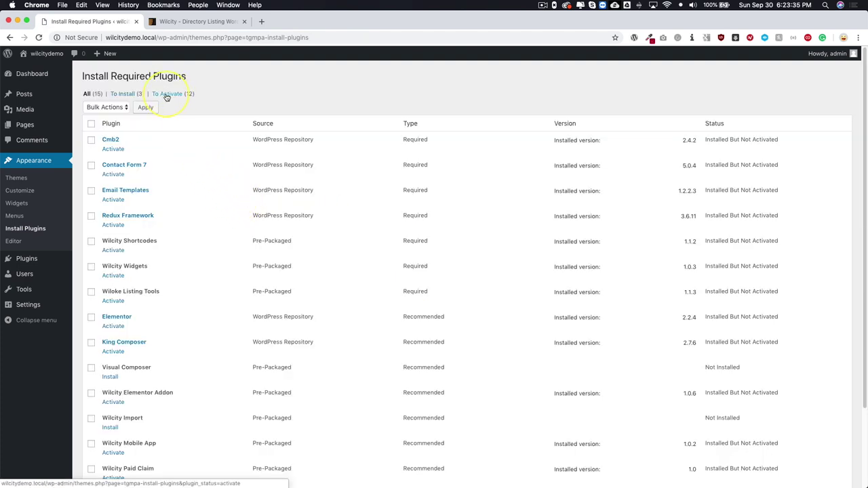
click(171, 94)
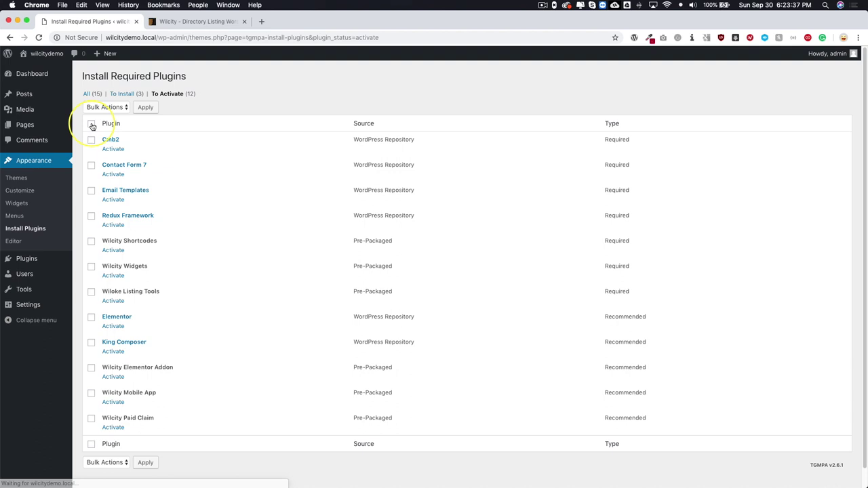
click(91, 123)
click(98, 110)
click(102, 122)
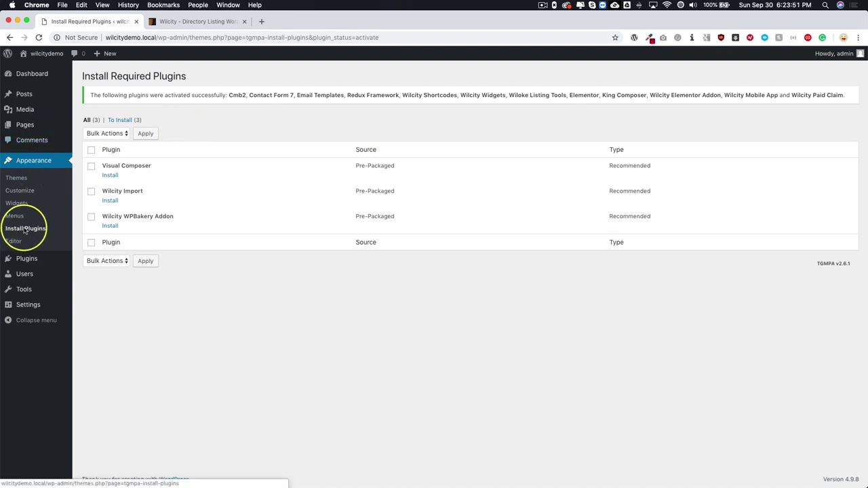
- Close the Elementor Getting Started screen for the Dashboard and dismiss the Email Templates tip
click(41, 74)
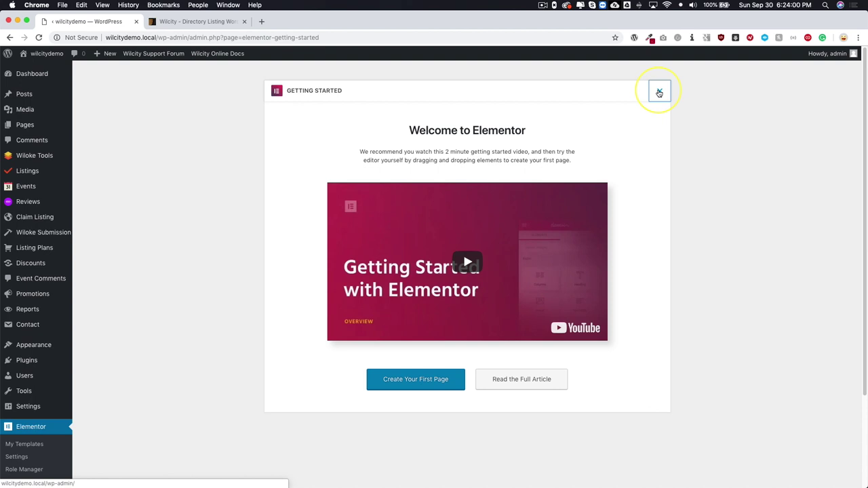
click(659, 90)
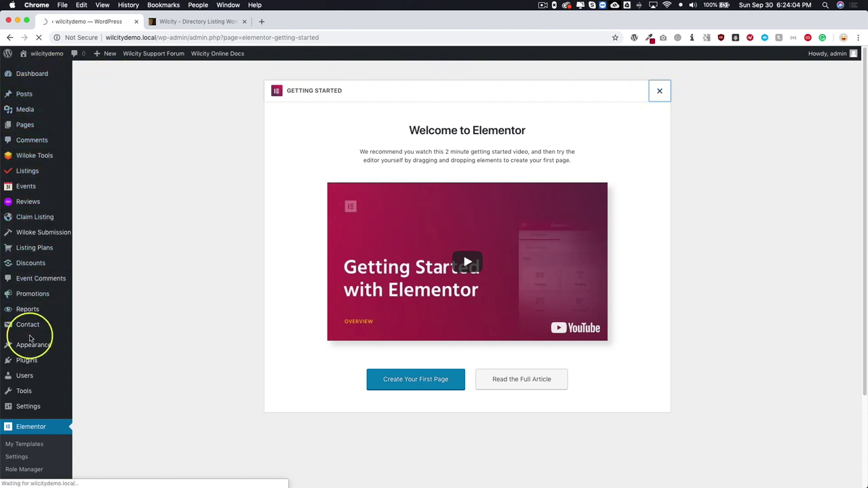
mouse_move(31, 348)
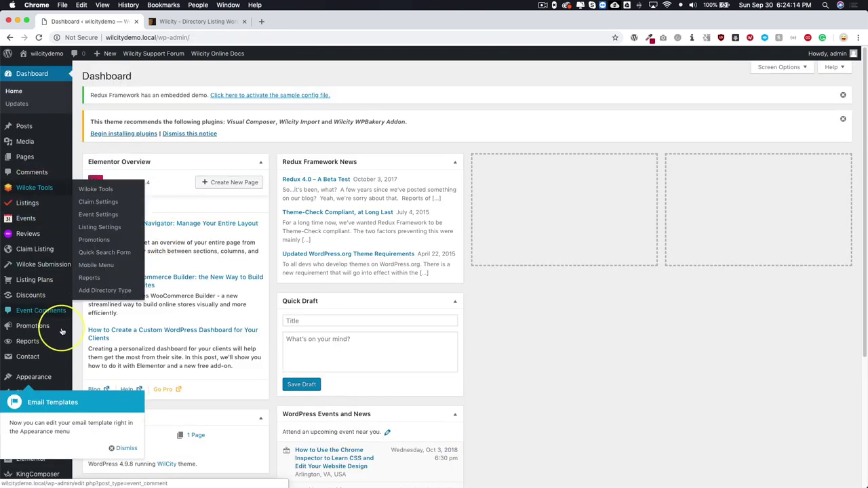
click(117, 449)
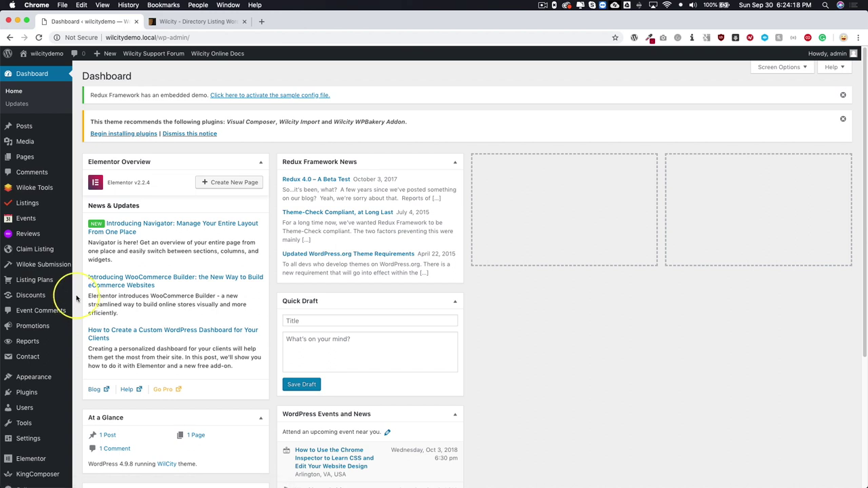
scroll(77, 298, down, 1)
mouse_move(38, 362)
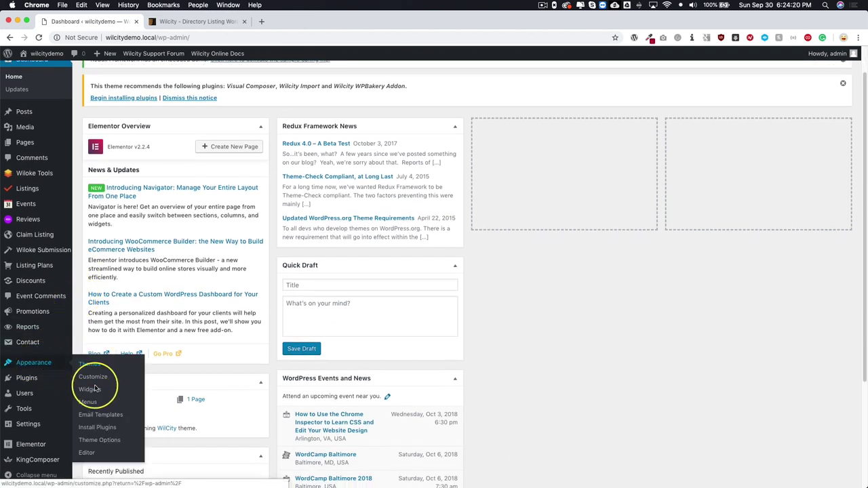
- Open Wilcity Theme Options and scroll General Settings down to the logo and menu background fields
click(194, 198)
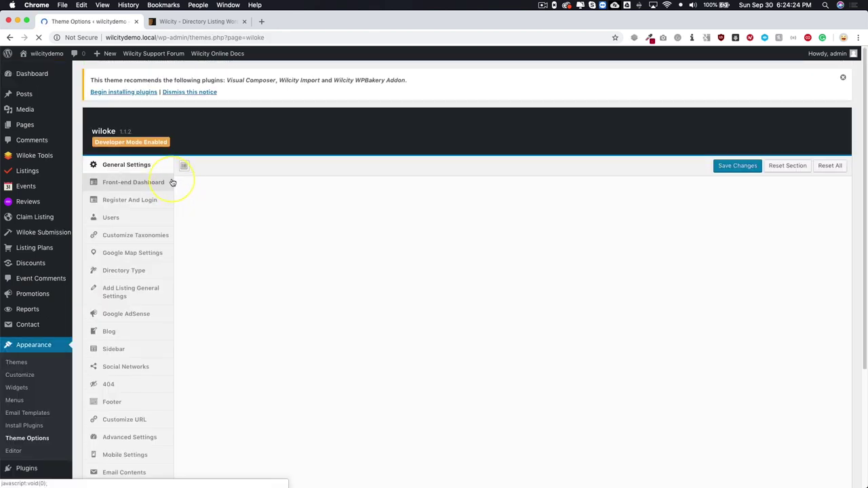
scroll(244, 166, down, 1)
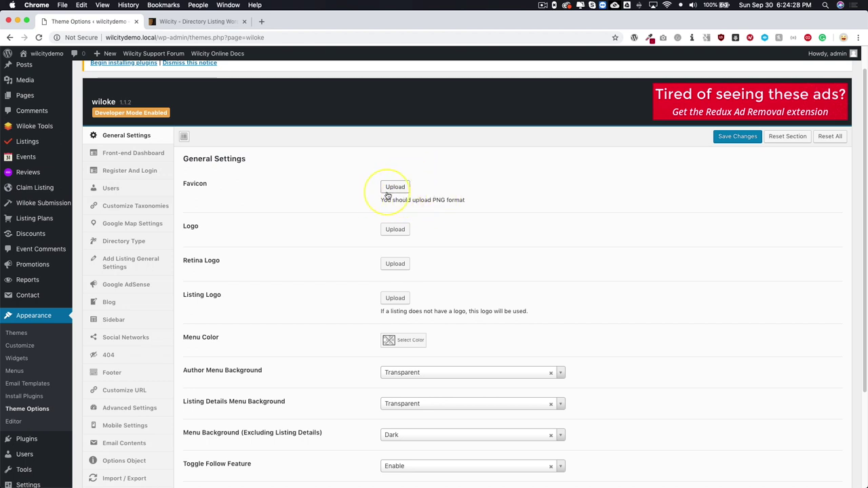
scroll(383, 184, down, 3)
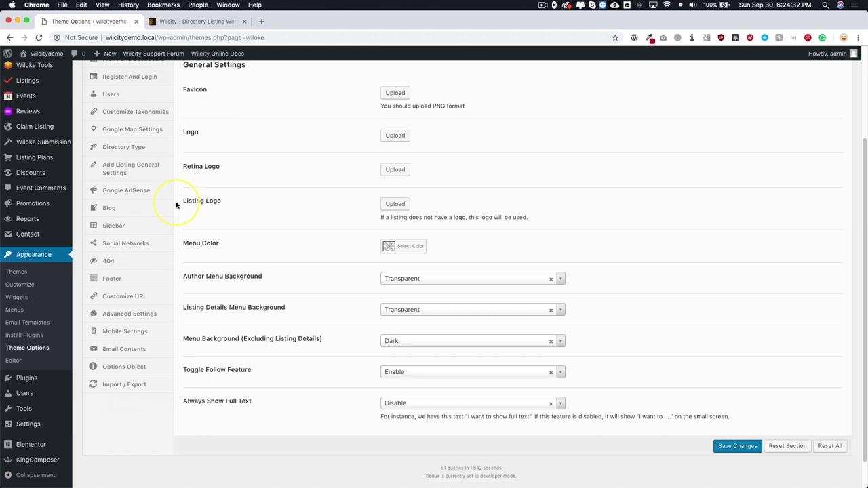
mouse_move(182, 202)
mouse_down()
mouse_move(221, 201)
mouse_move(184, 202)
mouse_up()
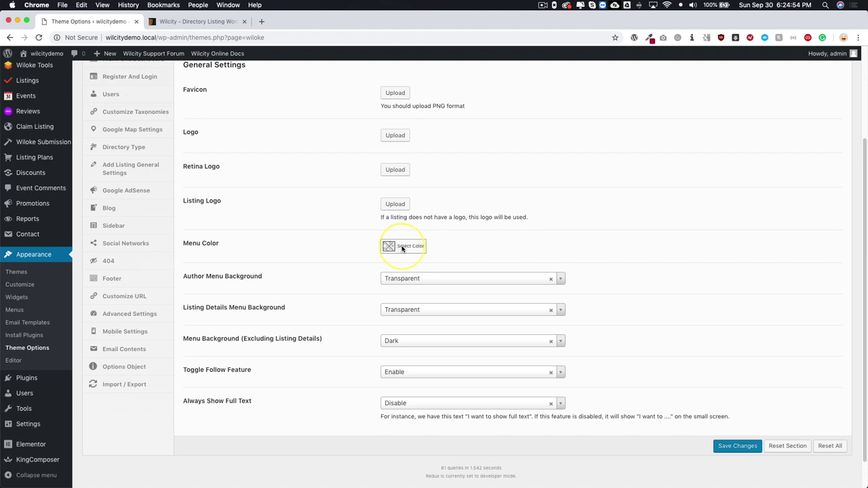
scroll(316, 251, down, 1)
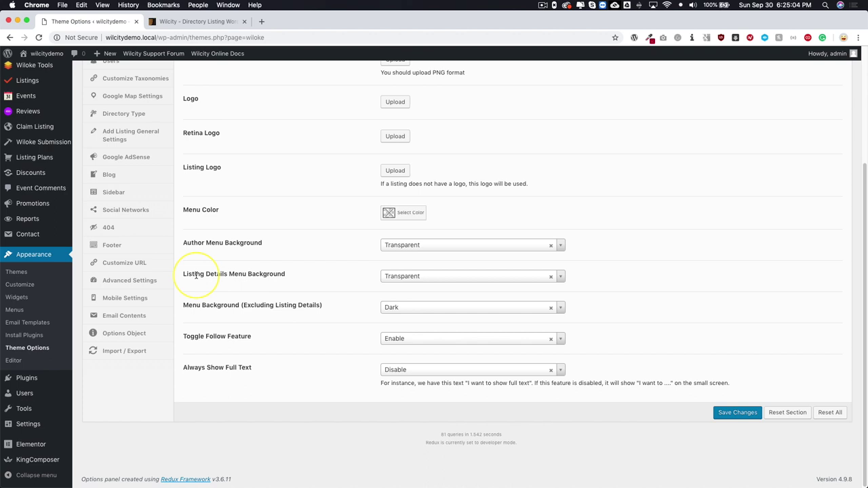
drag(194, 275, 265, 278)
click(298, 278)
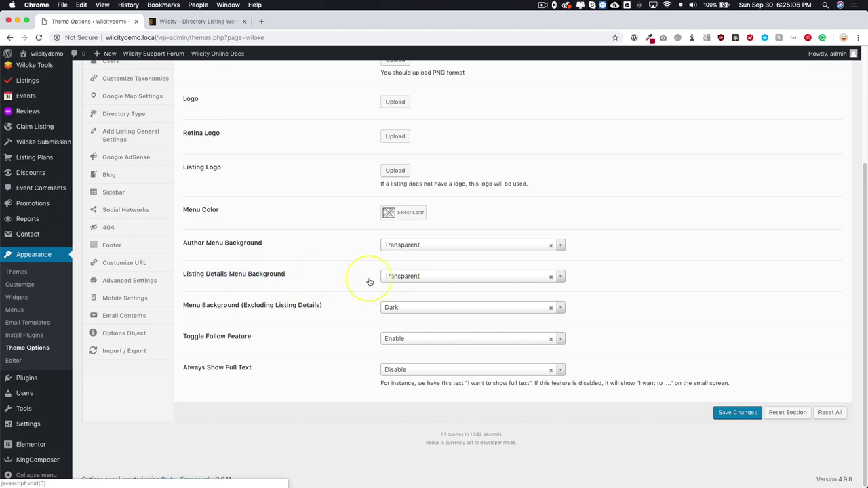
drag(194, 307, 299, 307)
click(360, 308)
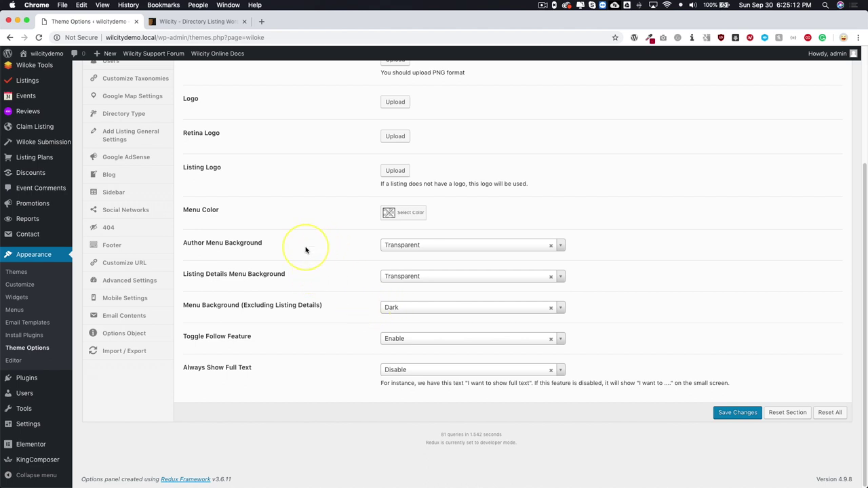
- Leave both the Listing Details and Author menu backgrounds set to Transparent
click(415, 278)
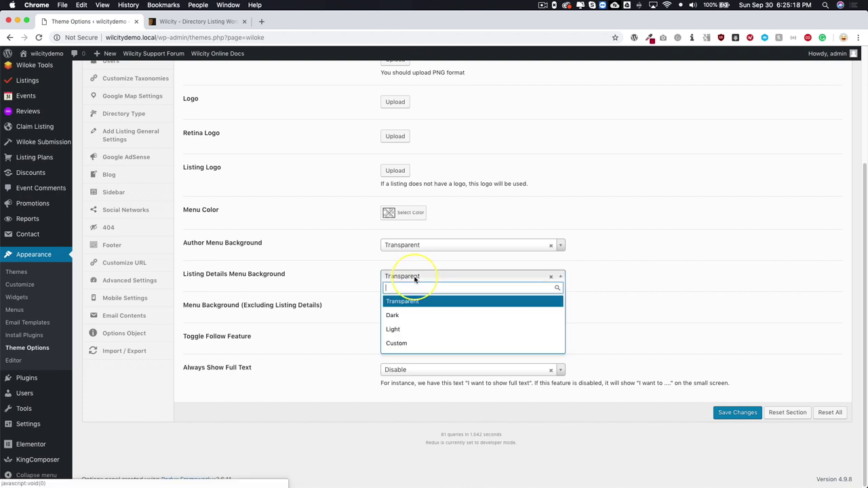
click(401, 344)
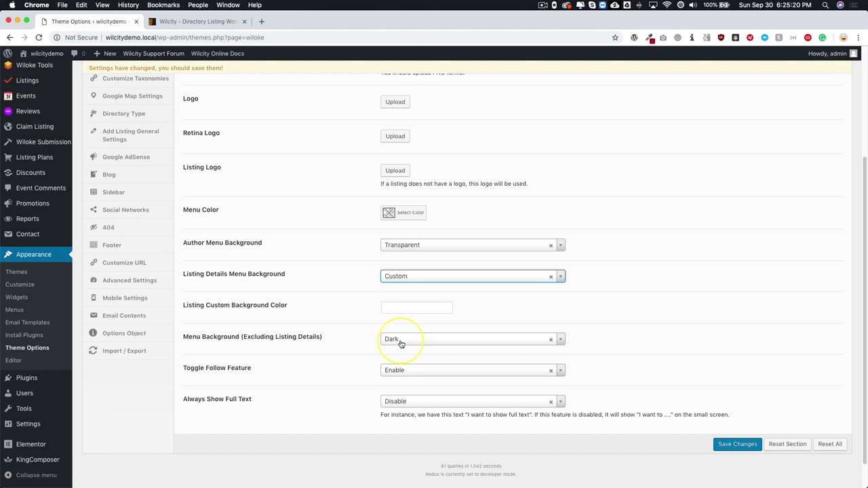
click(399, 308)
click(392, 308)
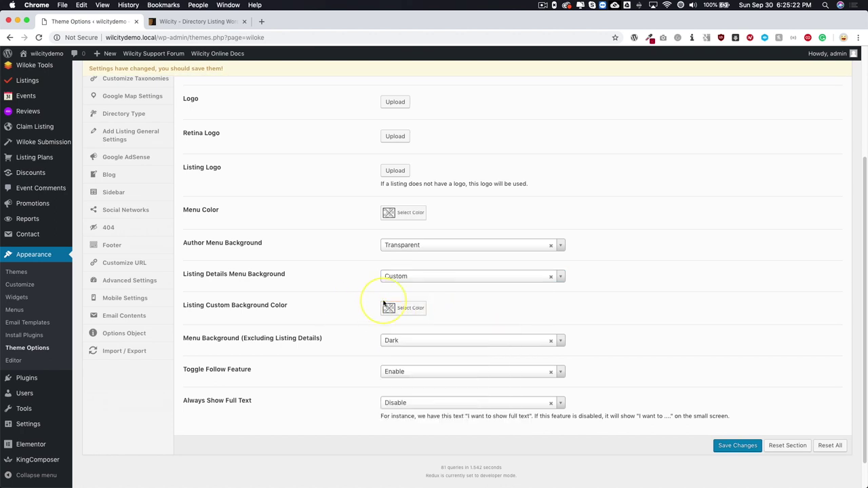
click(428, 276)
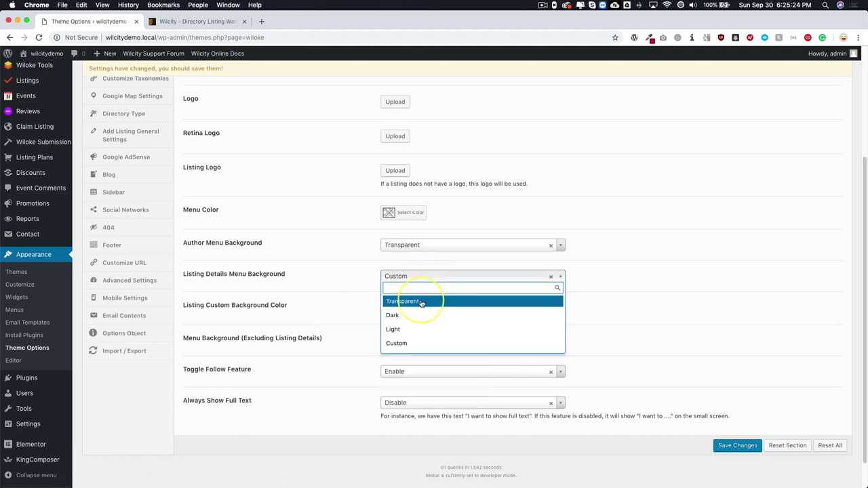
click(346, 303)
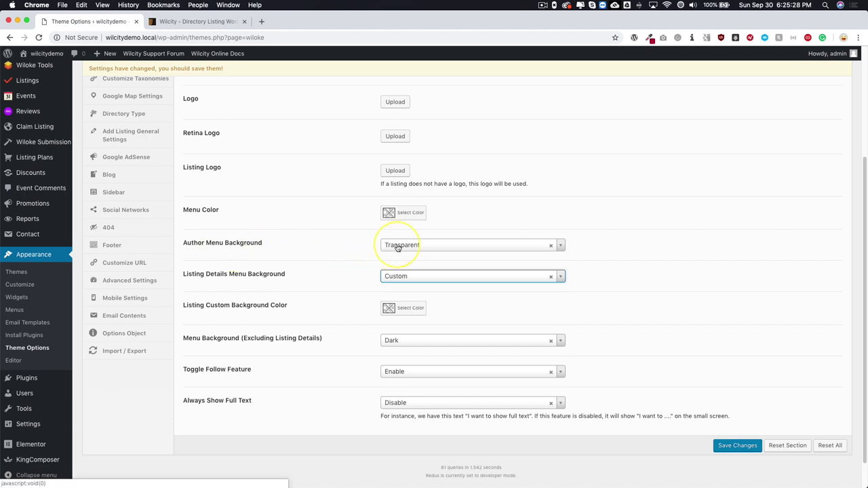
click(398, 247)
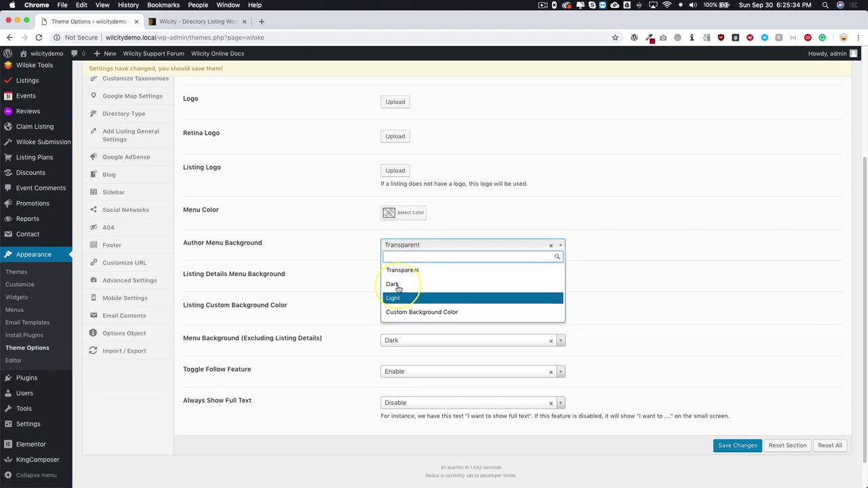
click(352, 267)
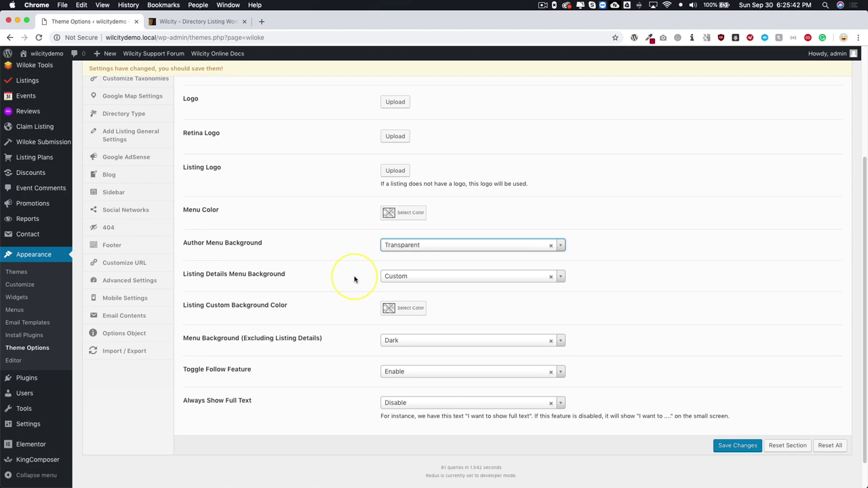
click(398, 245)
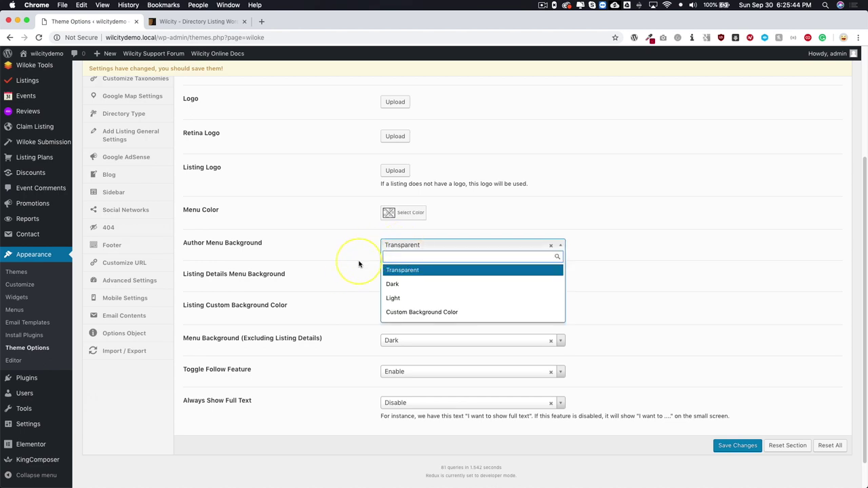
click(352, 272)
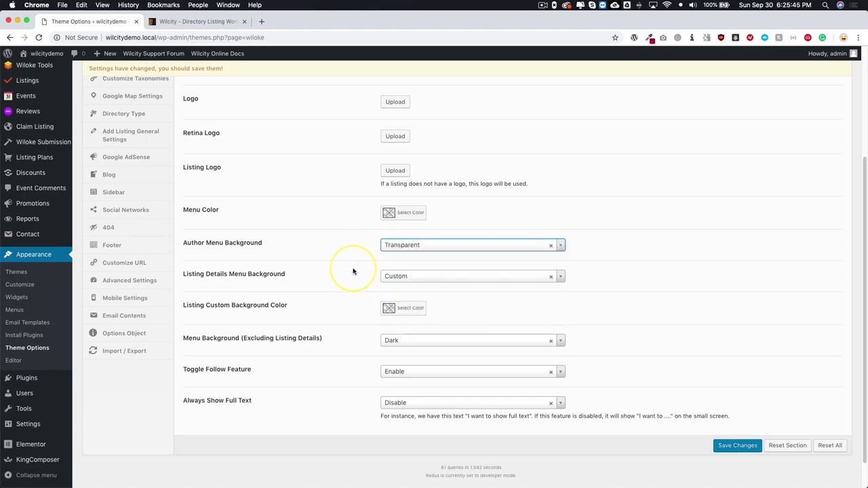
click(410, 245)
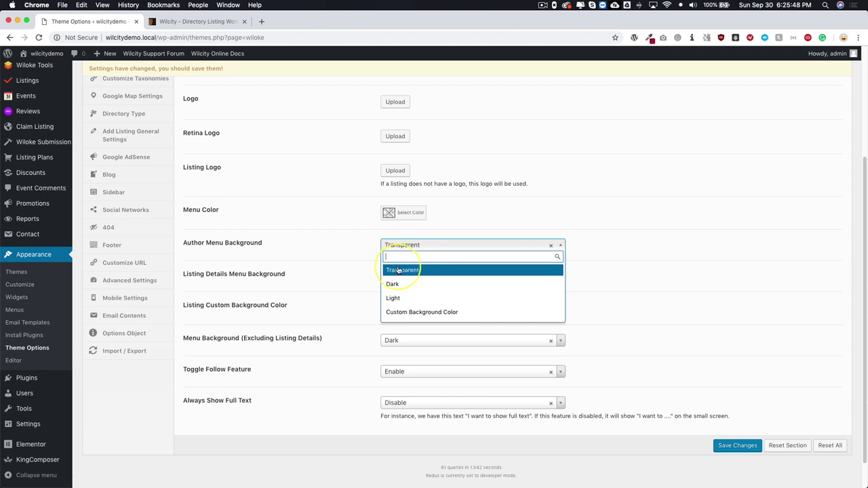
click(398, 270)
click(398, 276)
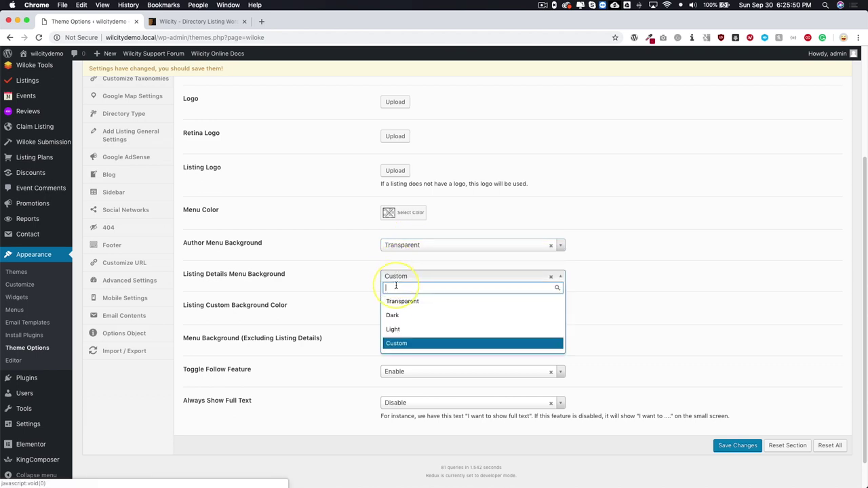
click(399, 299)
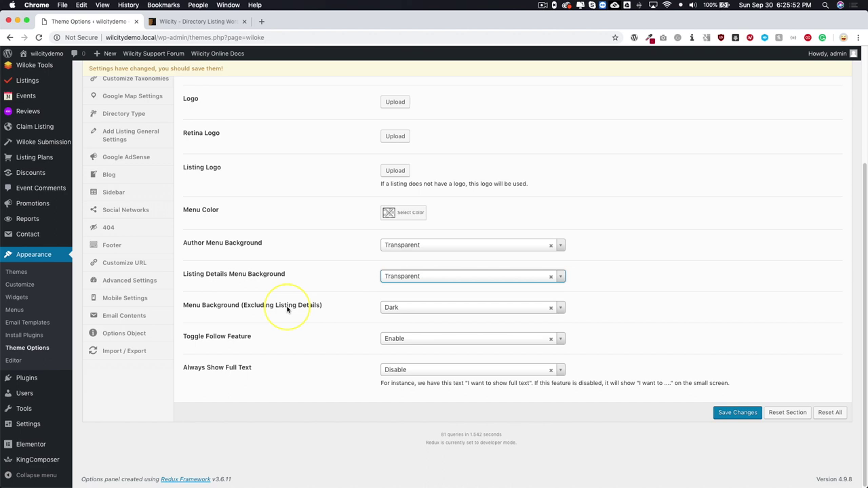
- Set Menu Background (Excluding Listing Details) to Custom
click(393, 307)
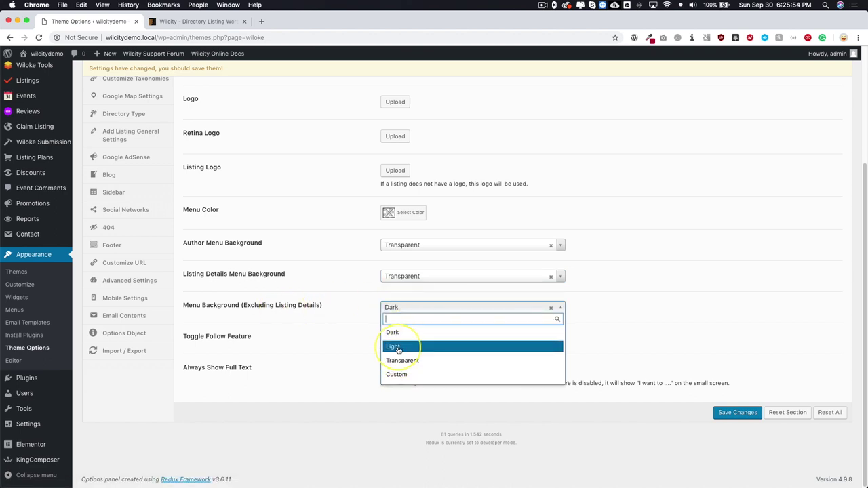
click(397, 375)
click(389, 339)
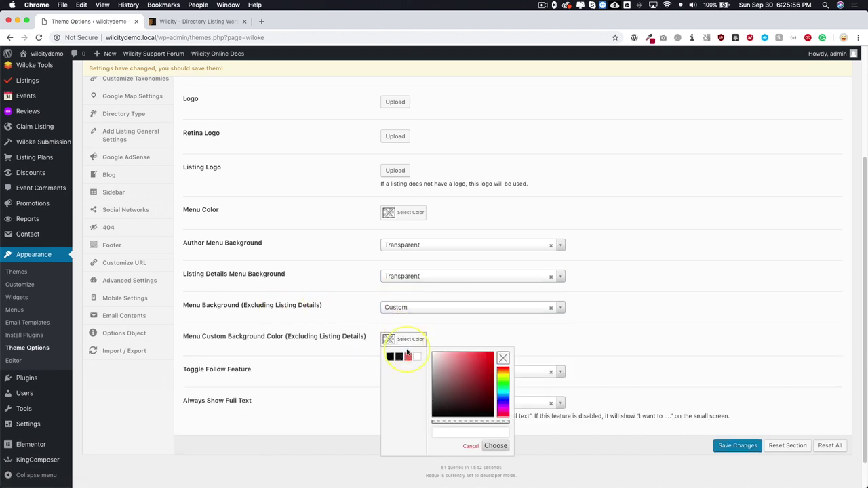
click(346, 354)
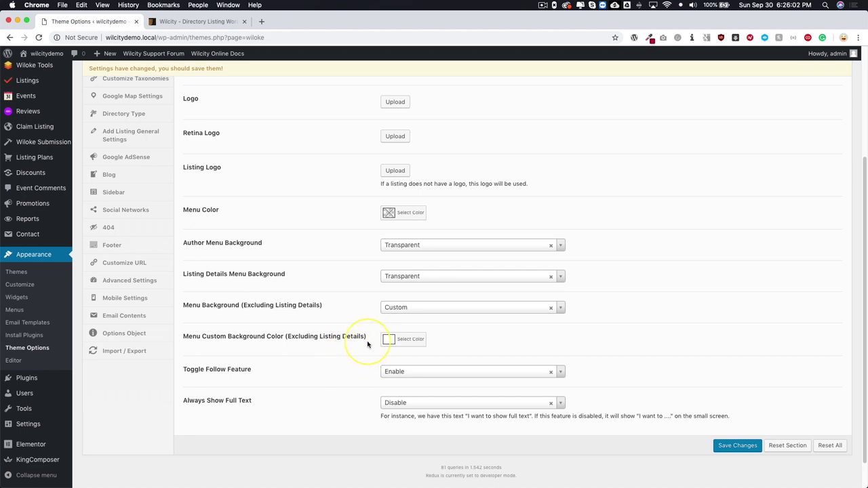
- Keep Toggle Follow Feature enabled, enable Always Show Full Text, and save General Settings
scroll(348, 329, down, 2)
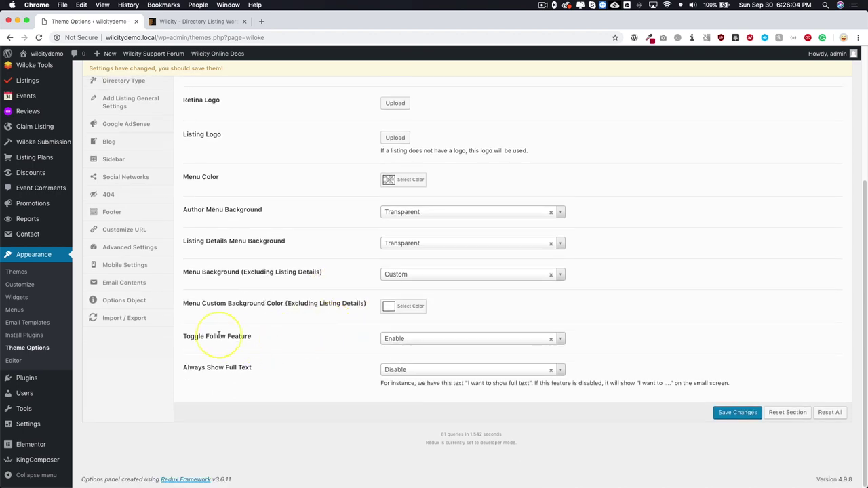
click(398, 340)
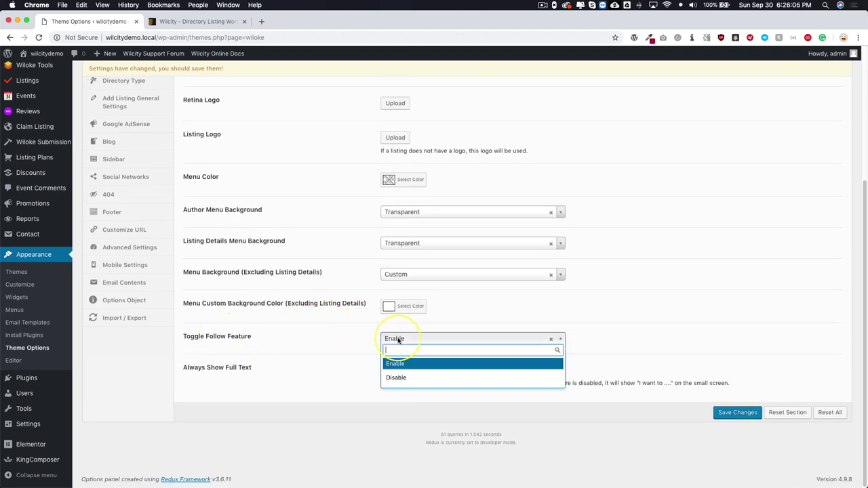
click(399, 374)
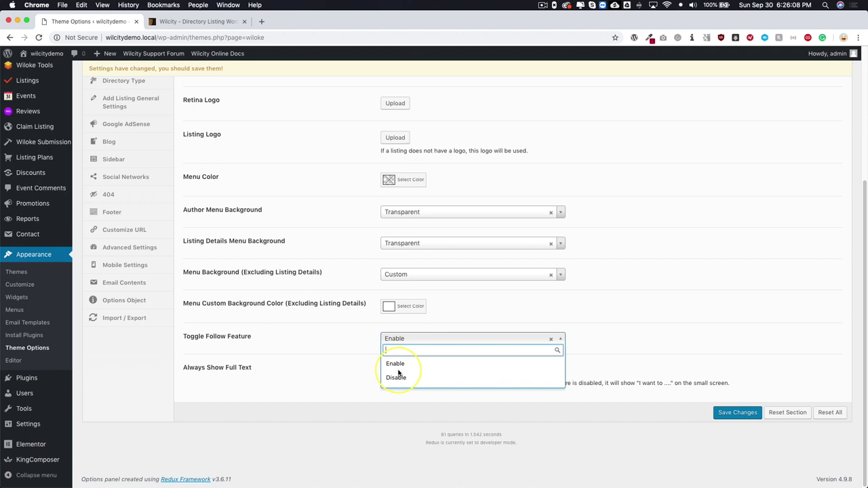
click(345, 337)
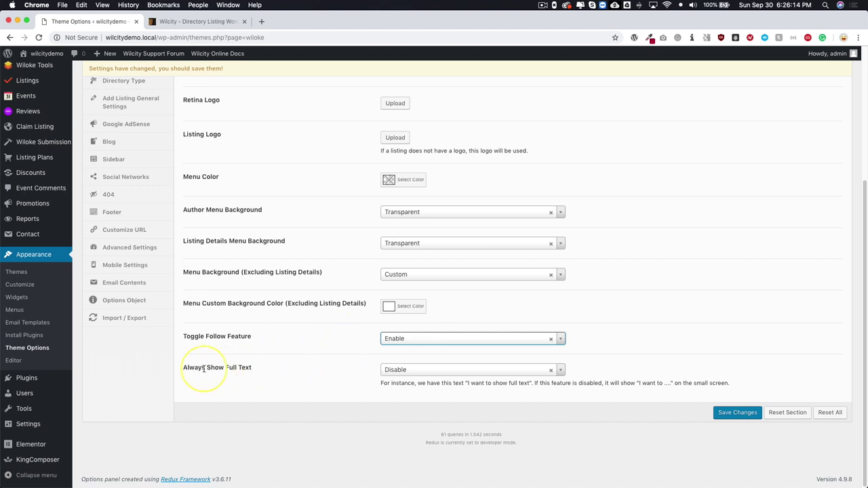
click(390, 369)
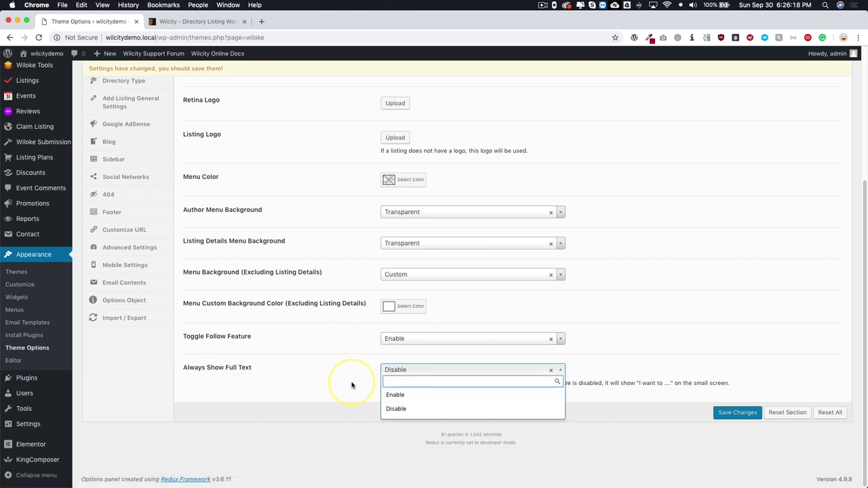
click(394, 394)
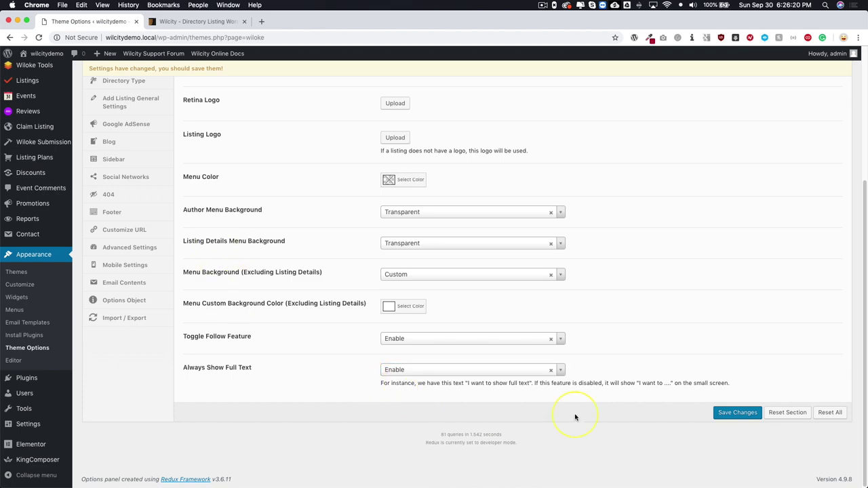
click(731, 413)
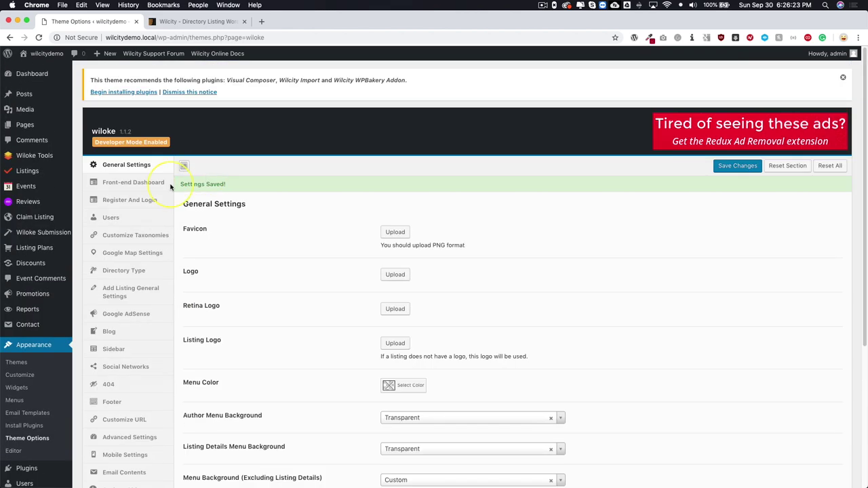
- Open Front-end Dashboard settings and review the Profile Section description without changing it
click(130, 183)
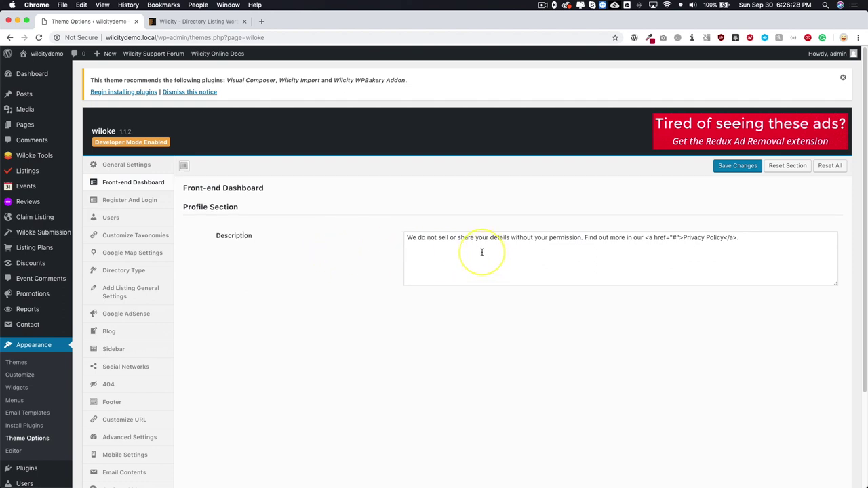
click(598, 265)
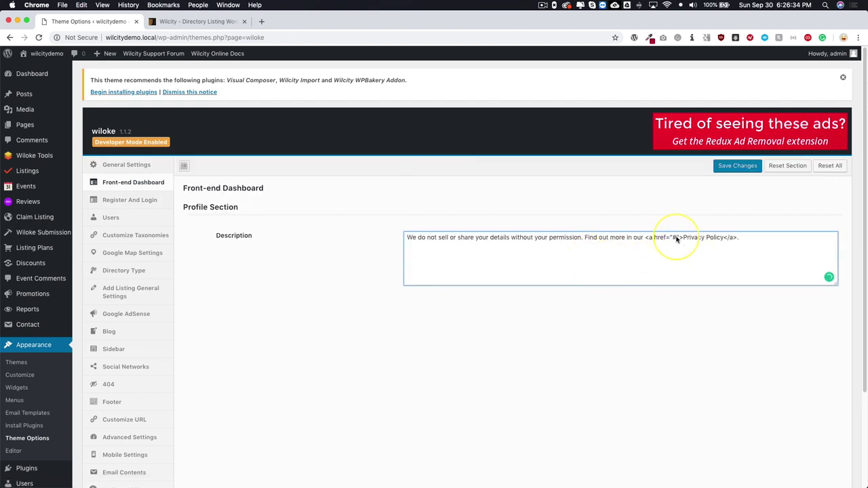
click(305, 256)
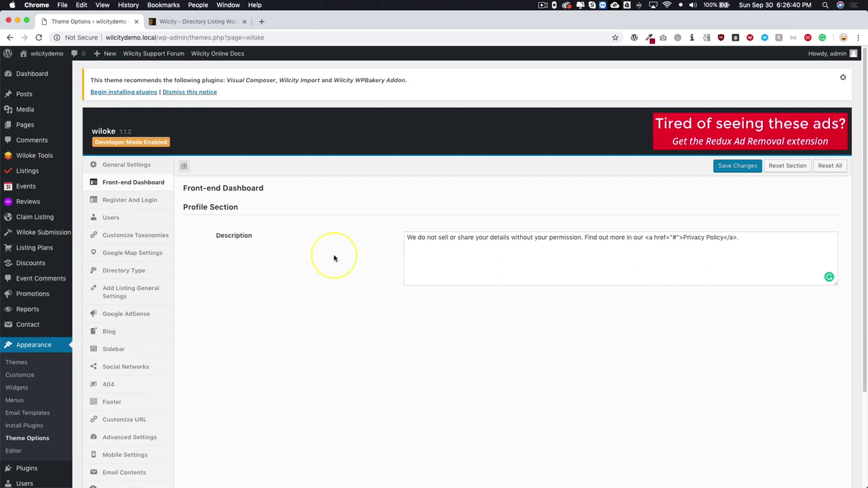
click(143, 200)
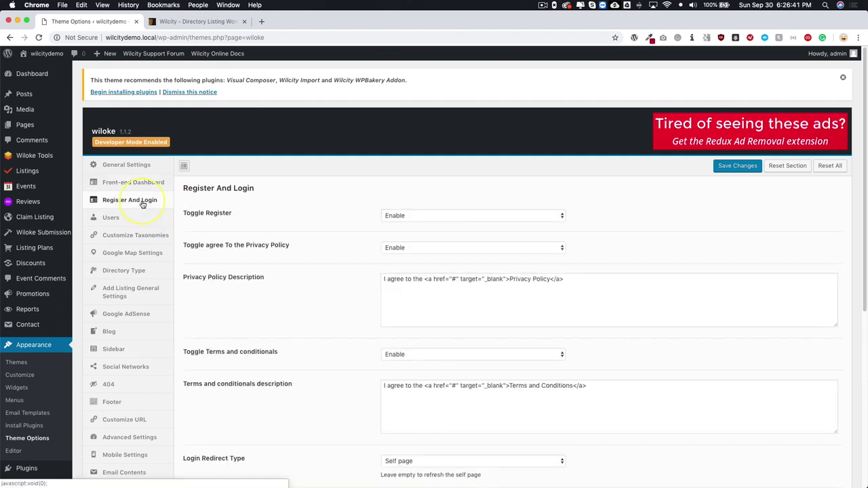
click(396, 217)
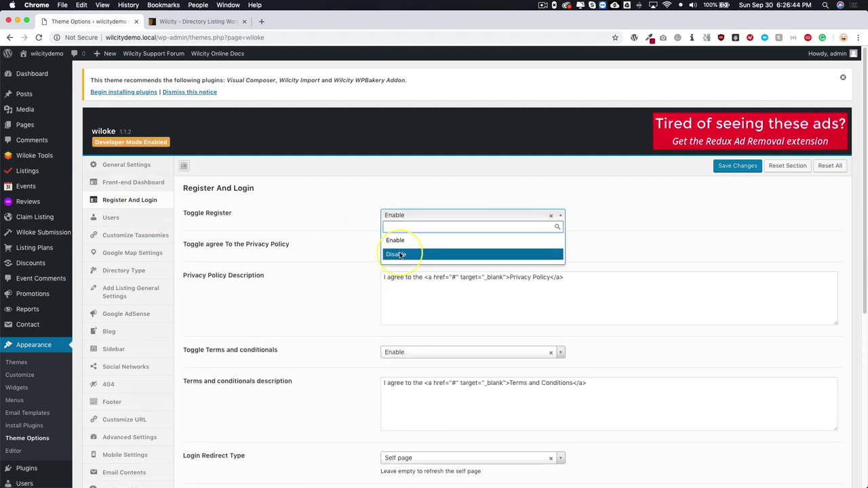
click(344, 234)
scroll(326, 231, down, 1)
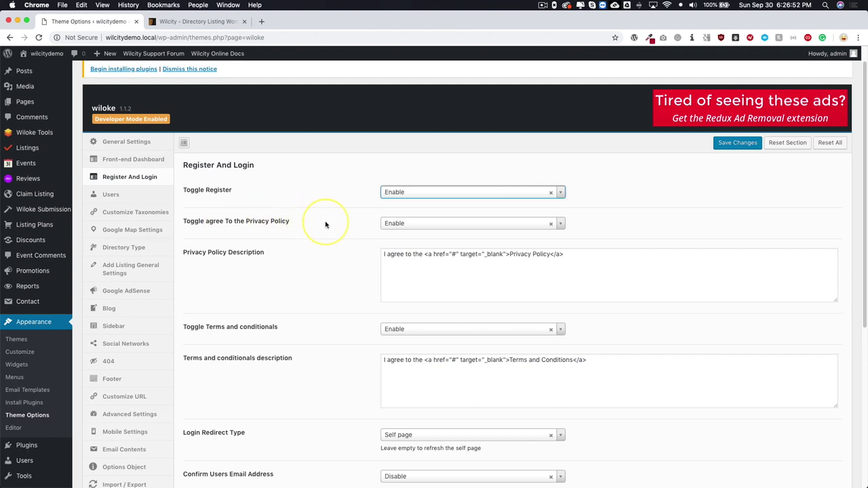
scroll(341, 224, down, 2)
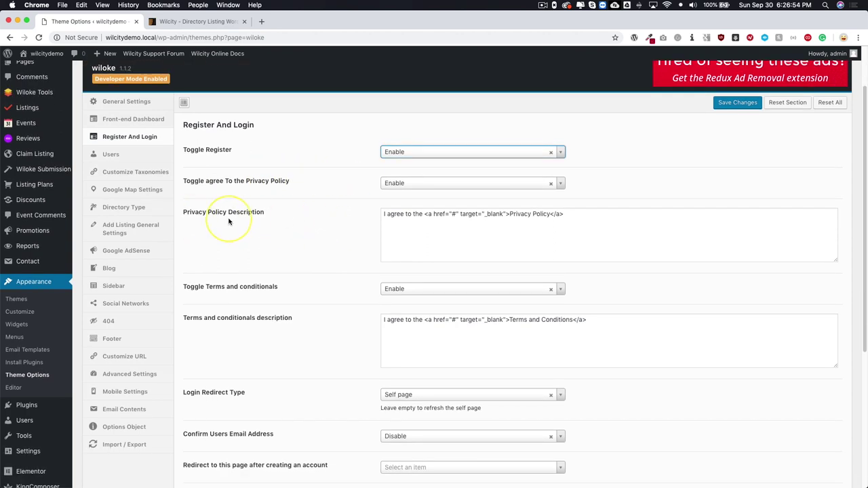
drag(557, 215, 378, 213)
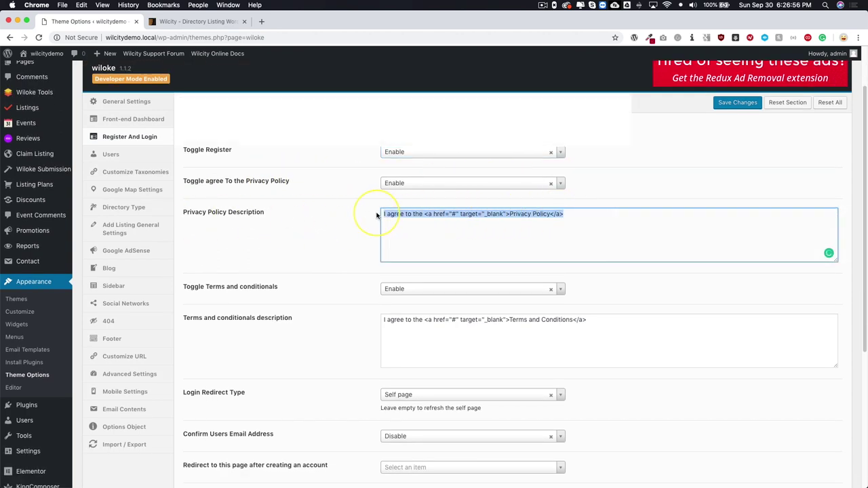
click(456, 216)
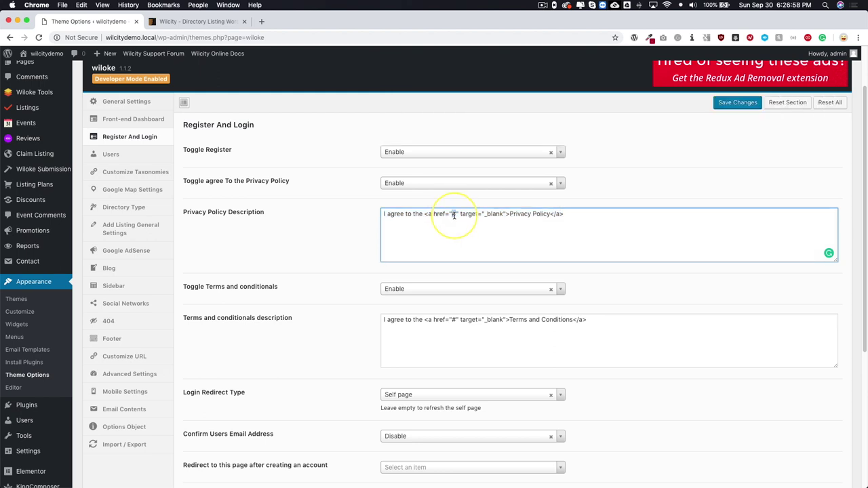
scroll(322, 231, down, 2)
click(312, 252)
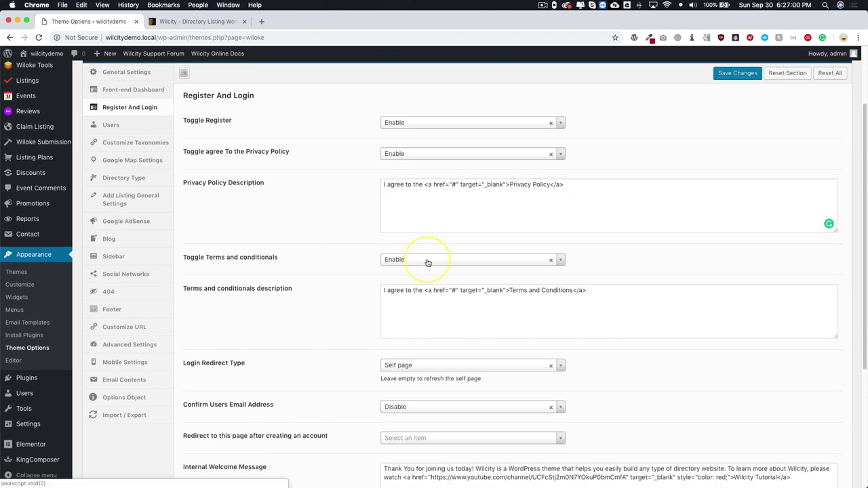
scroll(426, 261, down, 2)
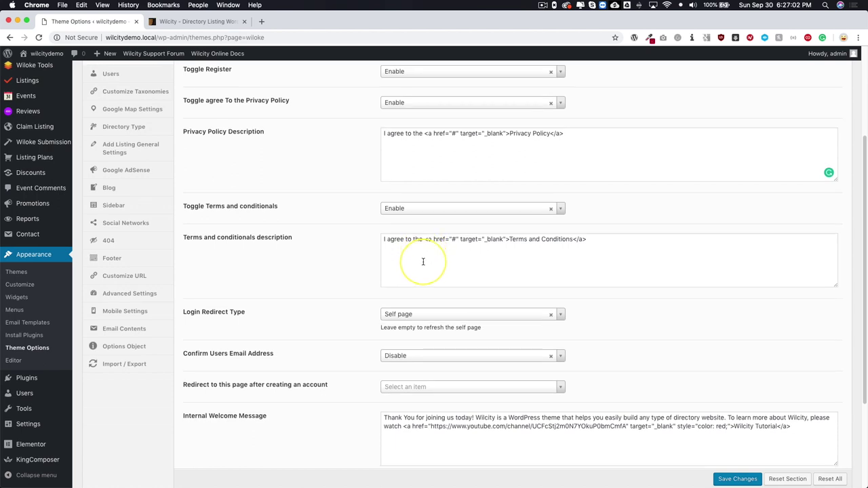
drag(406, 240, 573, 240)
click(341, 276)
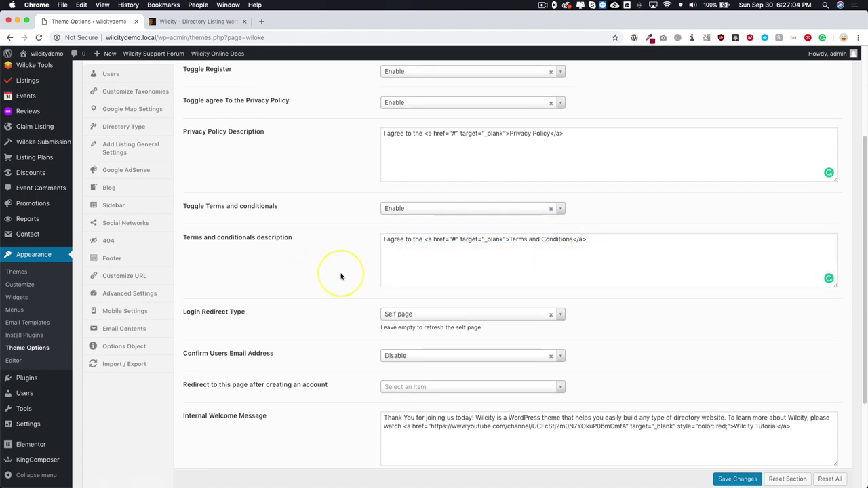
scroll(346, 276, down, 3)
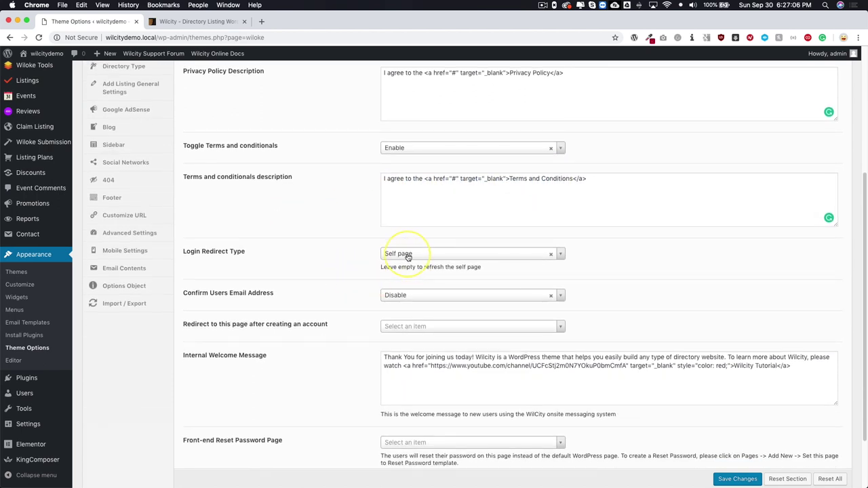
click(408, 256)
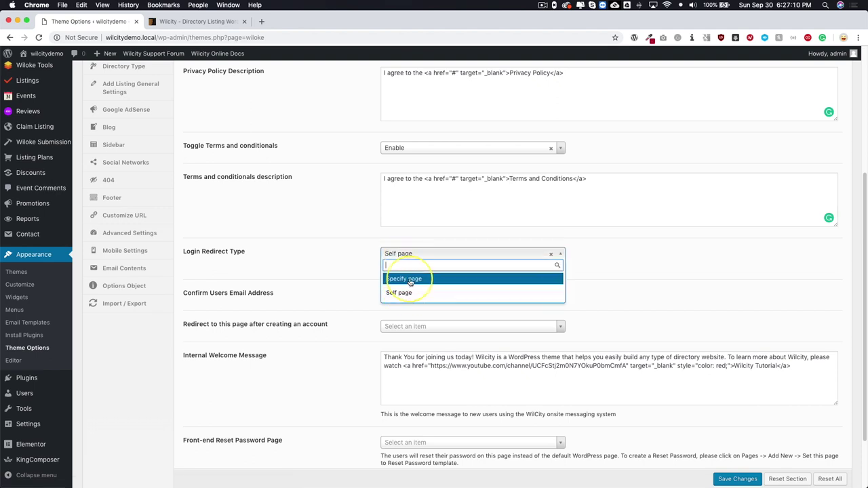
click(410, 280)
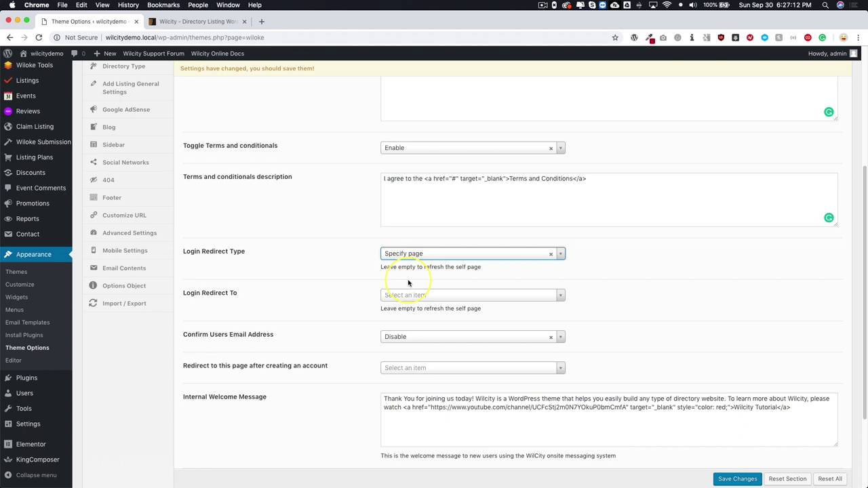
click(405, 255)
click(392, 293)
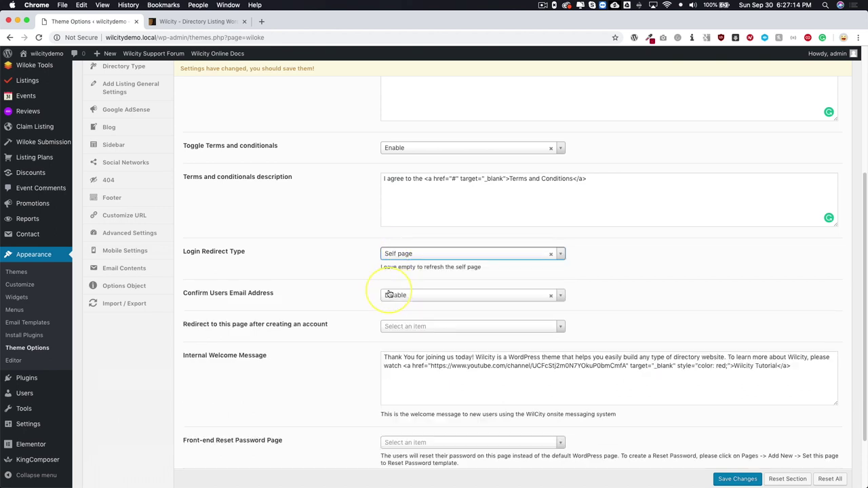
click(412, 294)
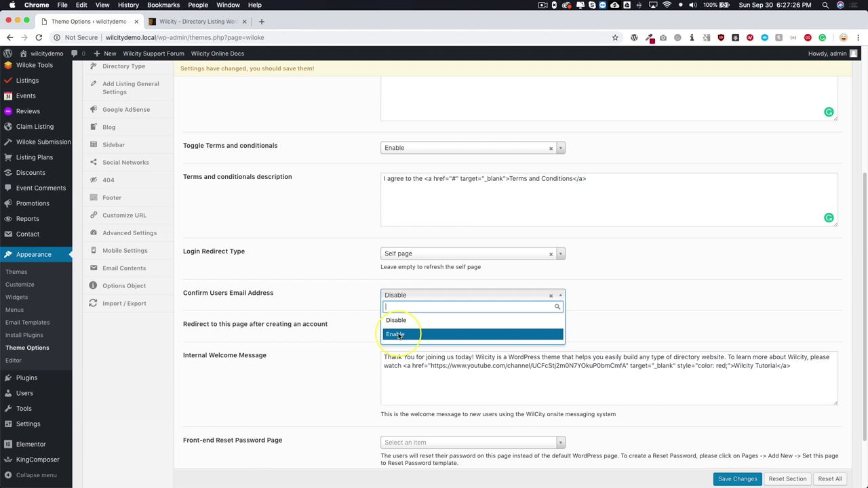
click(344, 356)
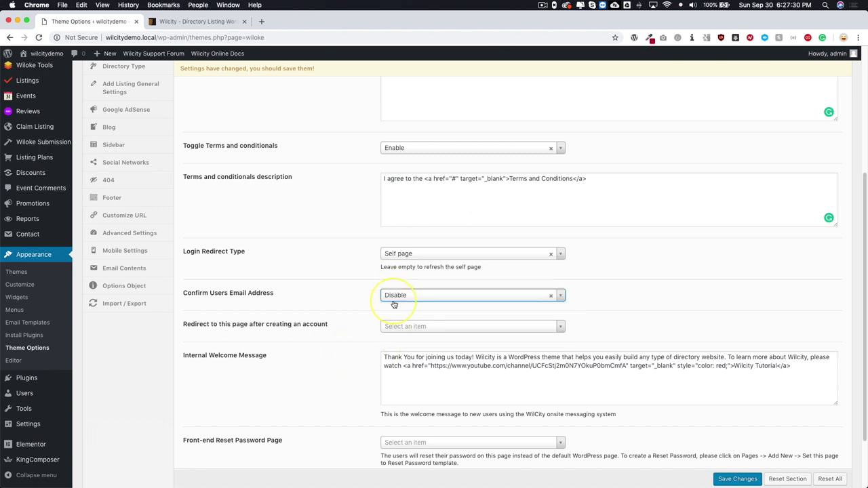
scroll(311, 311, down, 1)
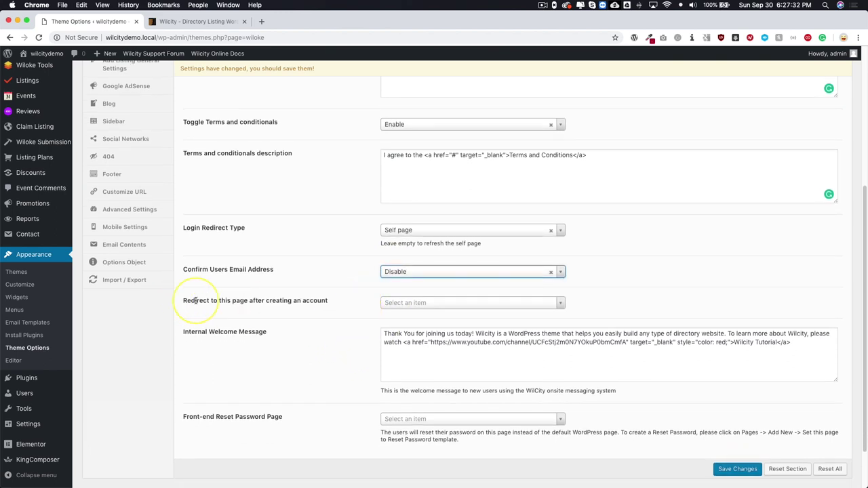
drag(195, 300, 341, 304)
click(343, 305)
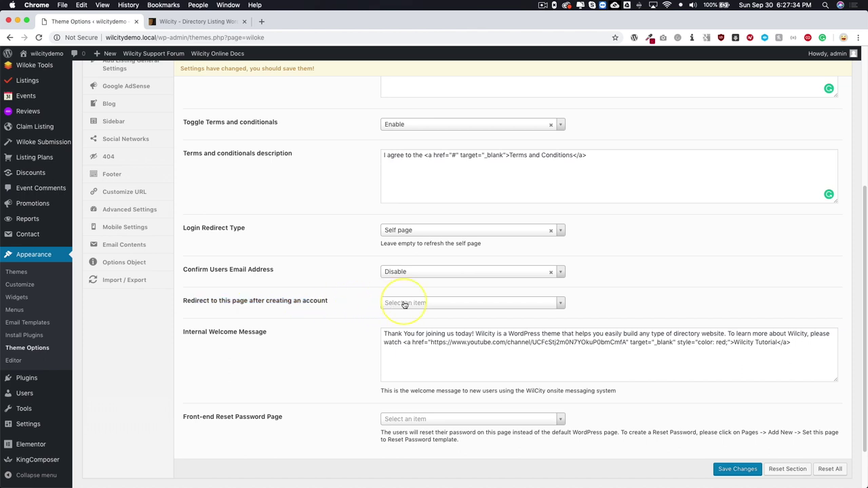
click(404, 303)
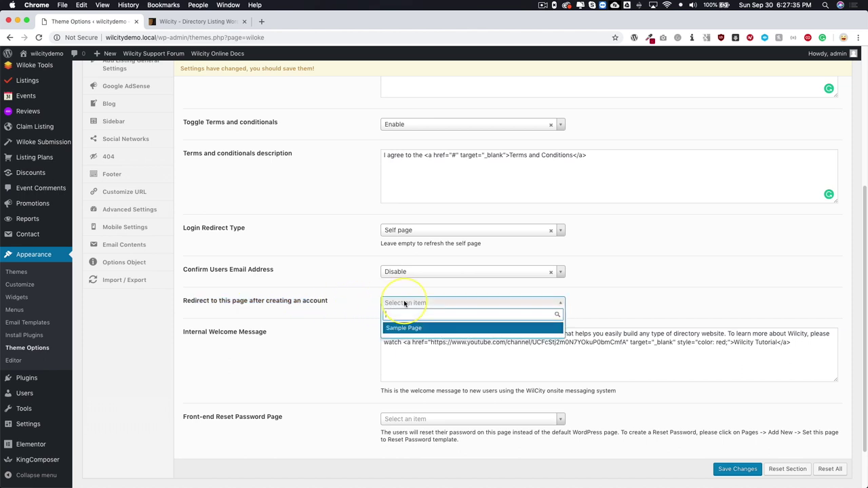
click(365, 310)
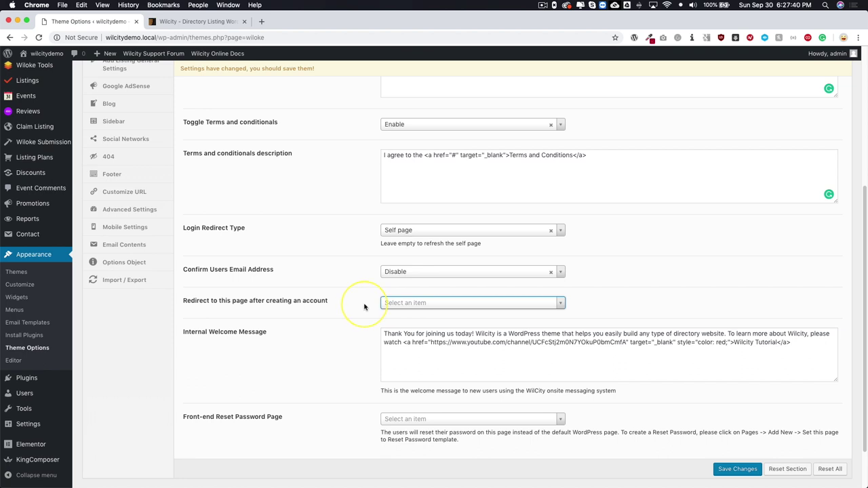
- Review the Internal Welcome Message and Front-end Reset Password Page, then save Theme Options with Cmd+S
scroll(339, 320, down, 2)
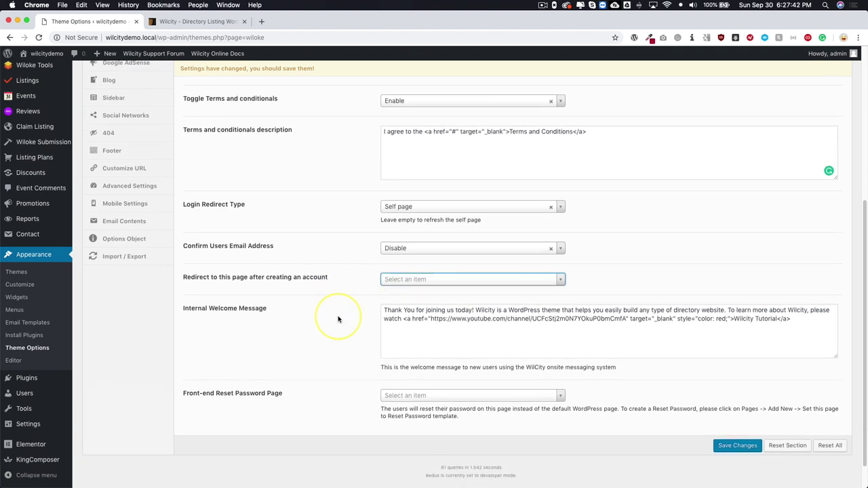
drag(791, 308, 373, 296)
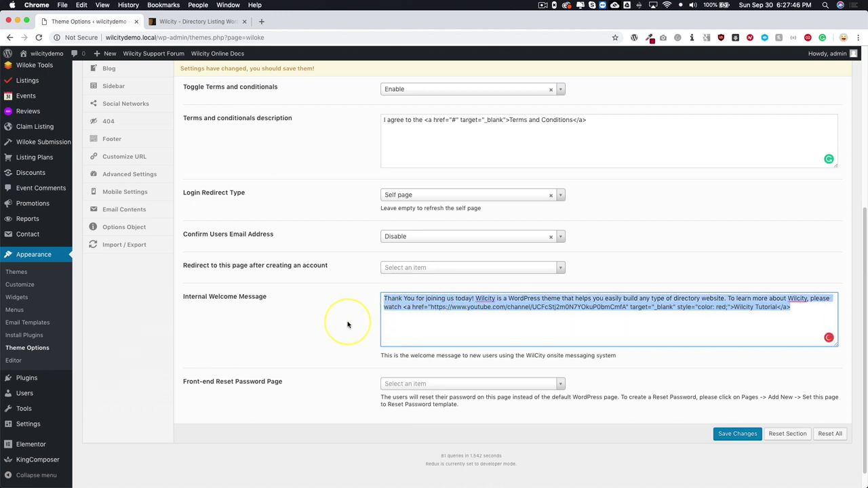
click(427, 307)
drag(383, 299, 794, 310)
click(332, 317)
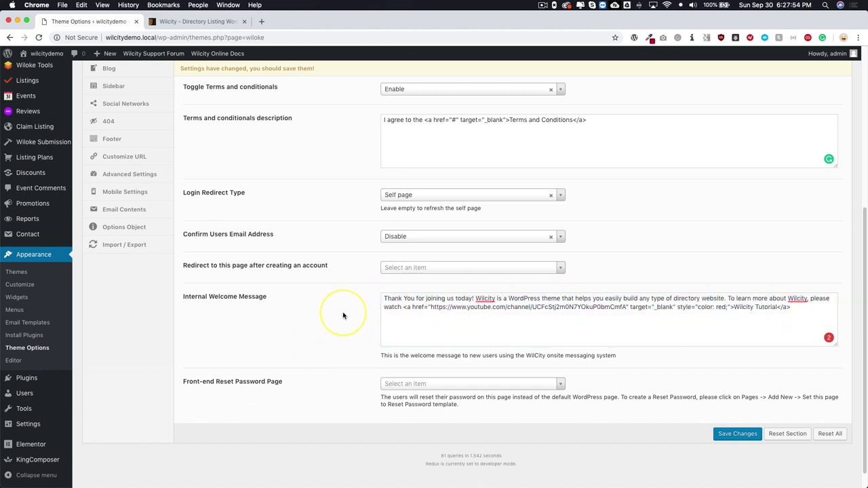
scroll(343, 314, down, 1)
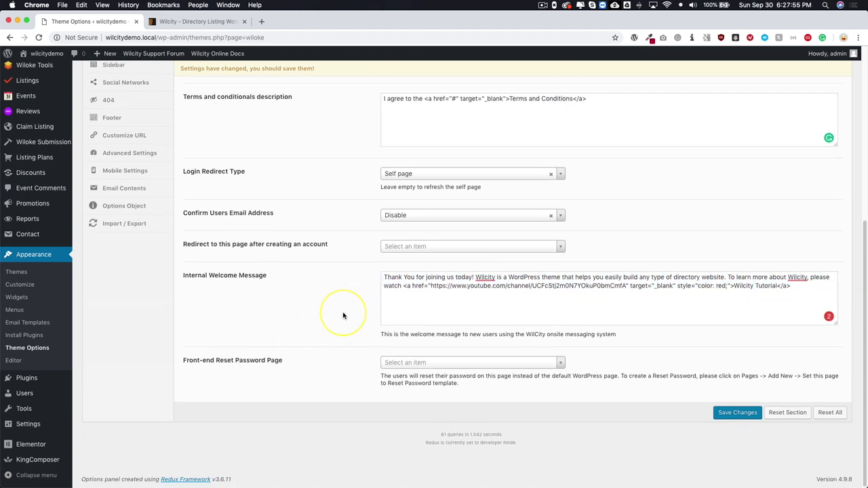
click(428, 362)
click(347, 372)
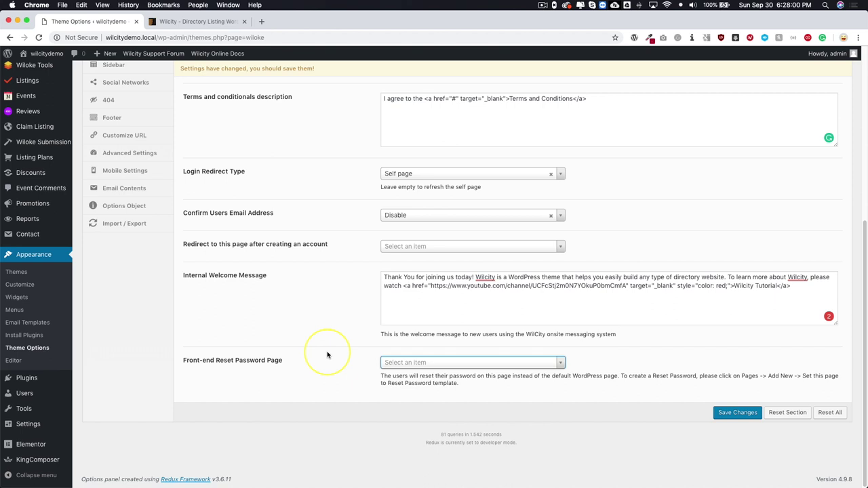
key(super+s)
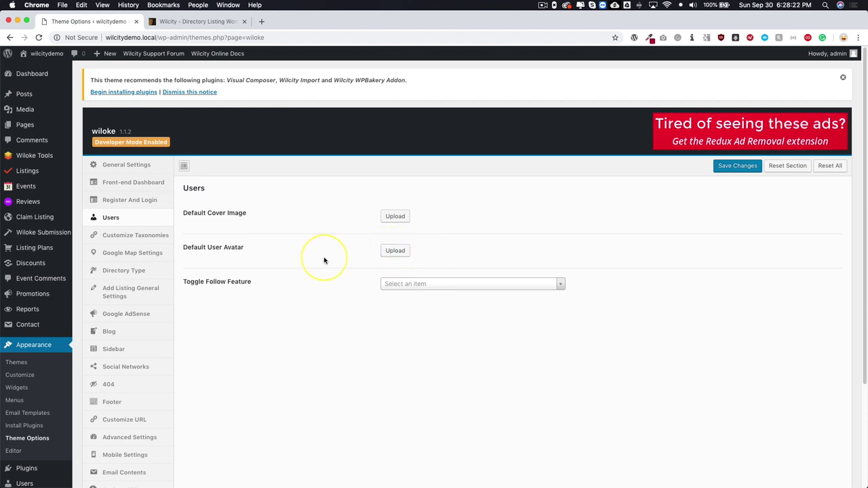
click(411, 286)
click(246, 282)
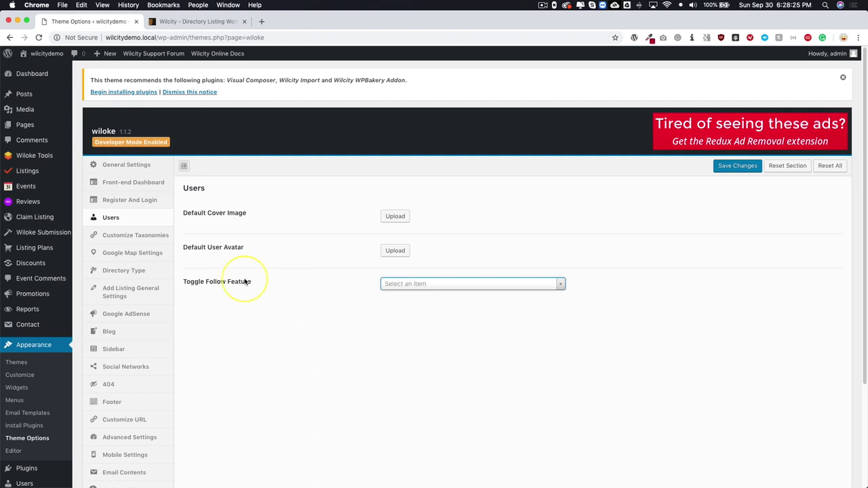
- Open Customize Taxonomies and review the listing-location slug setting
click(139, 236)
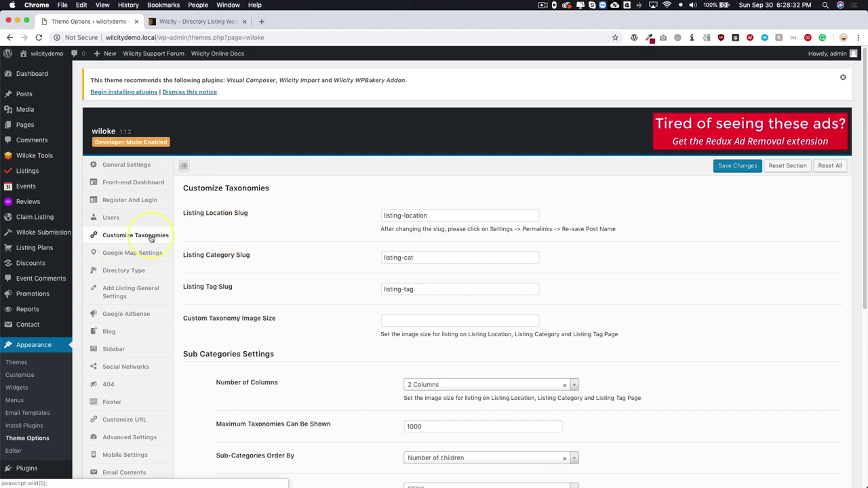
scroll(312, 229, down, 2)
scroll(331, 235, down, 7)
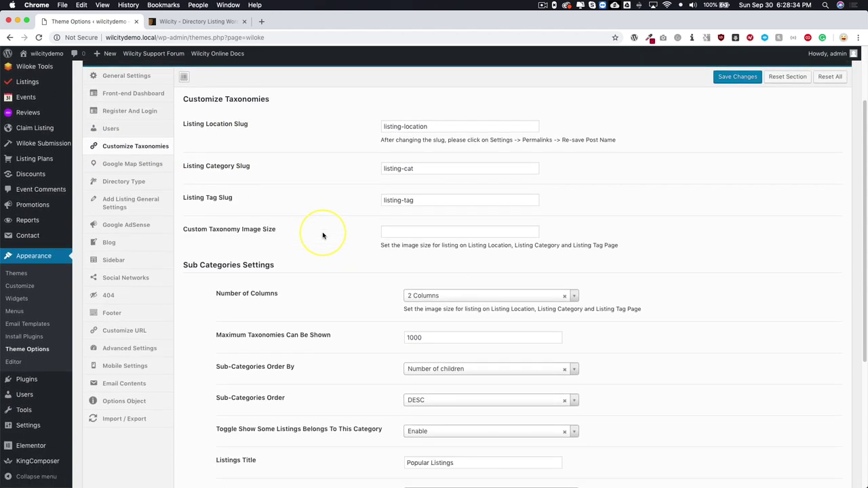
scroll(322, 235, up, 5)
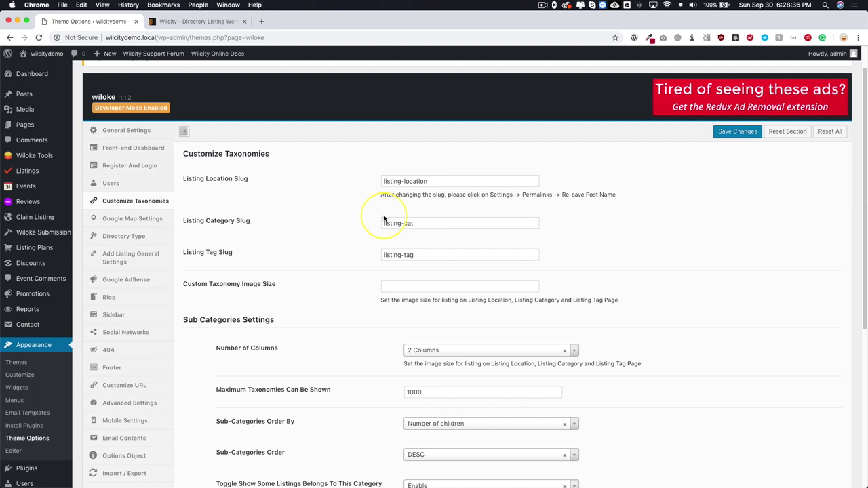
drag(435, 181, 375, 182)
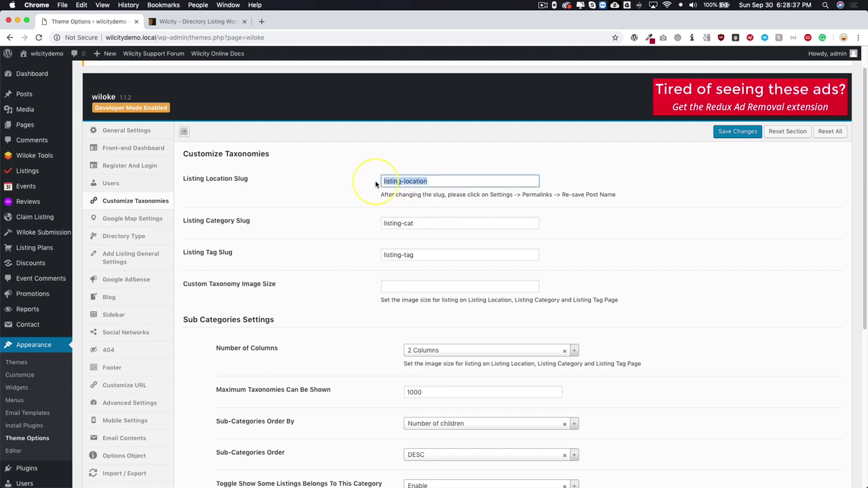
click(329, 191)
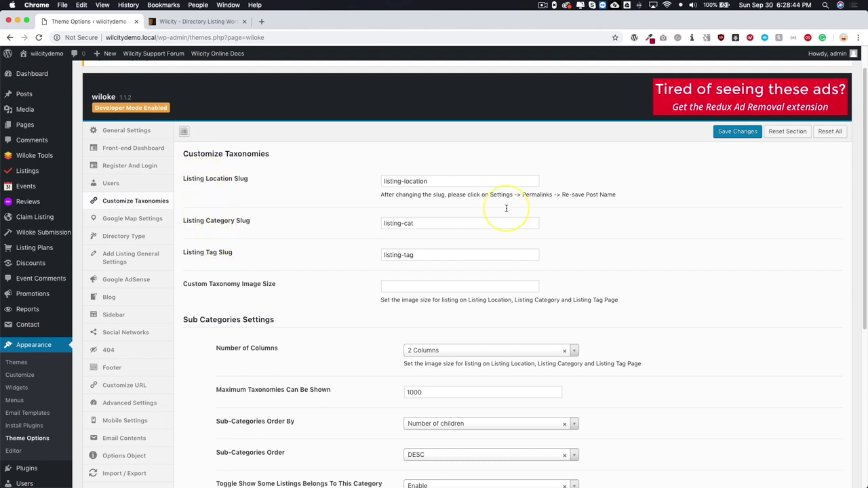
- Keep the taxonomy Number of Columns at 2 Columns
drag(484, 194, 615, 195)
scroll(89, 372, down, 3)
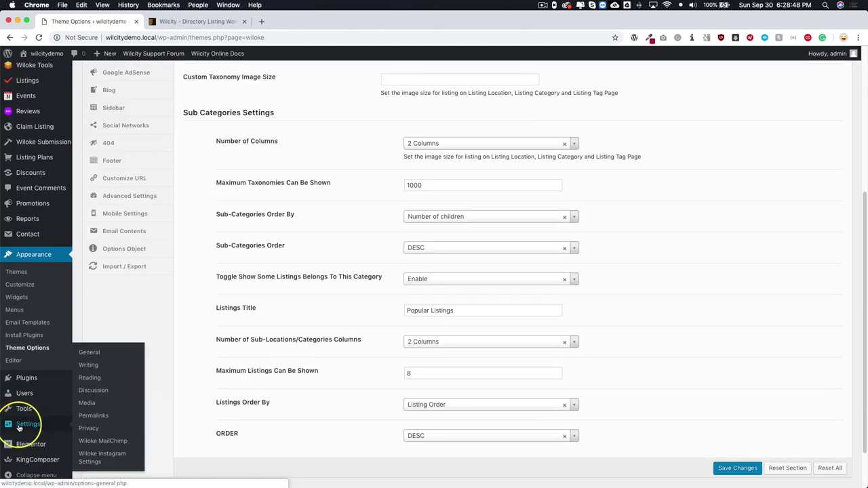
scroll(308, 275, up, 1)
scroll(308, 275, up, 4)
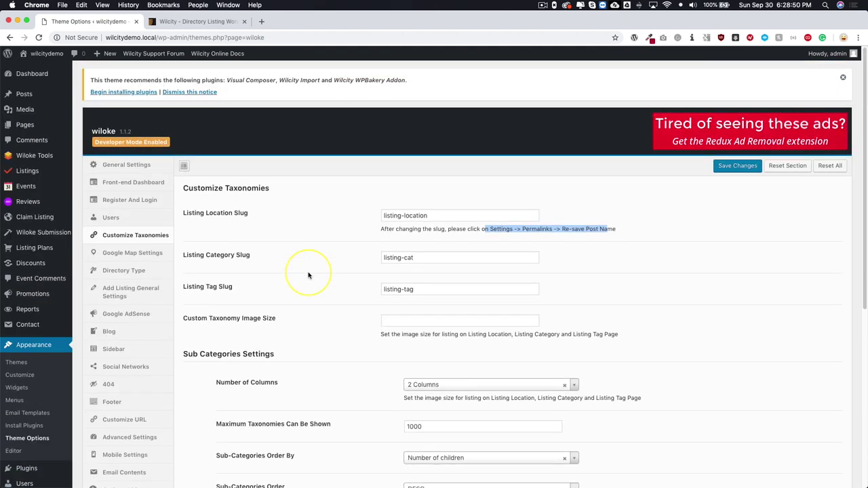
scroll(308, 273, down, 3)
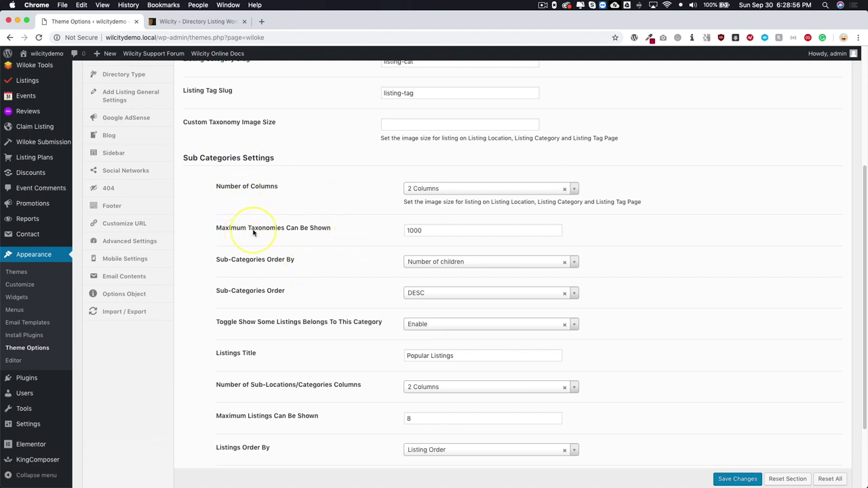
drag(495, 202, 639, 200)
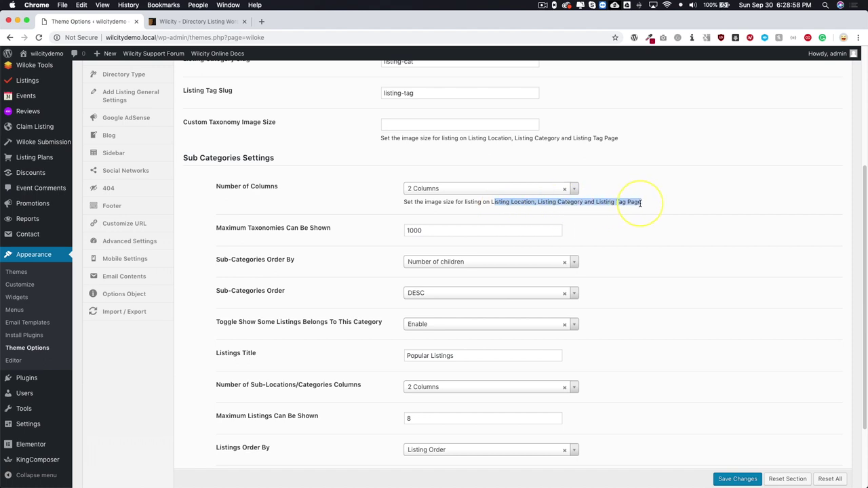
click(523, 197)
click(502, 191)
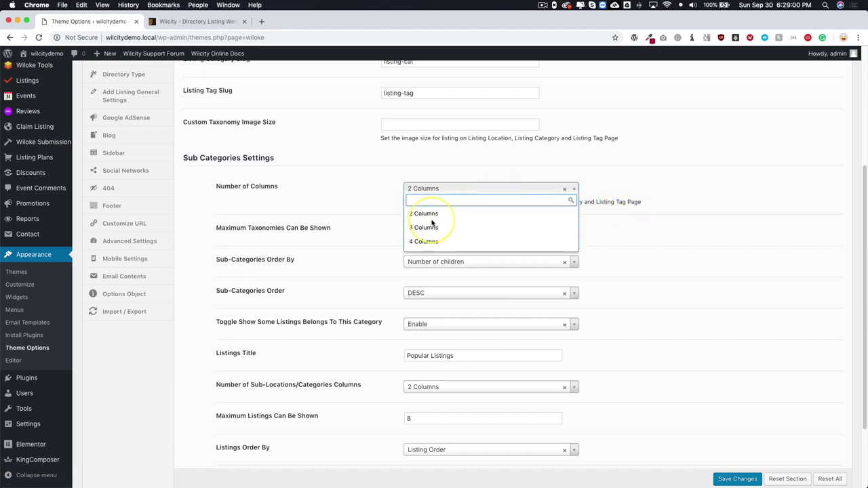
scroll(421, 227, up, 1)
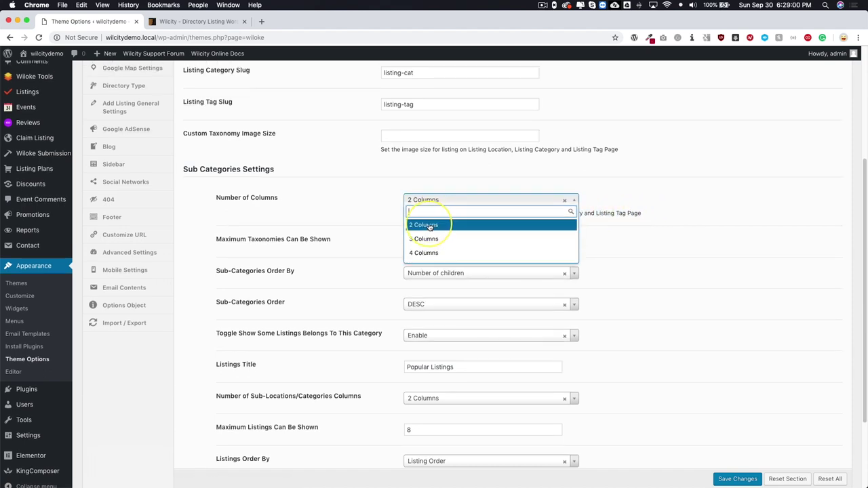
click(373, 219)
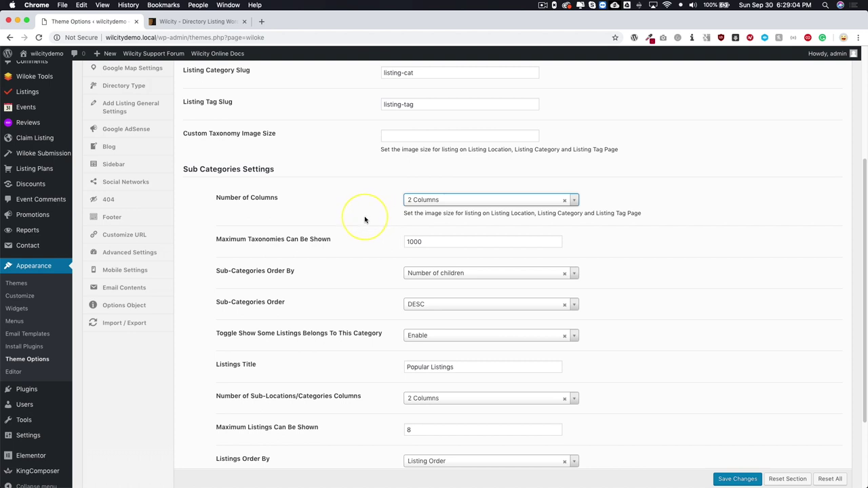
- Sort sub-categories by Term Name and keep listings shown in the category
scroll(363, 217, down, 3)
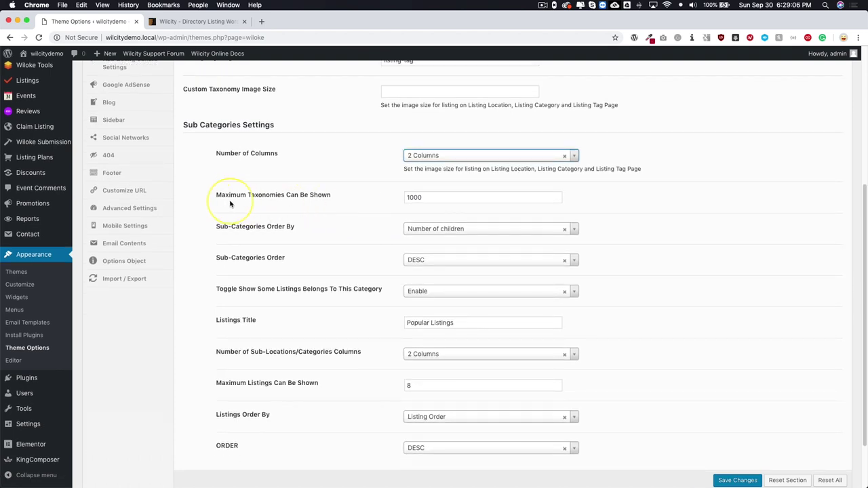
click(324, 230)
drag(217, 227, 294, 226)
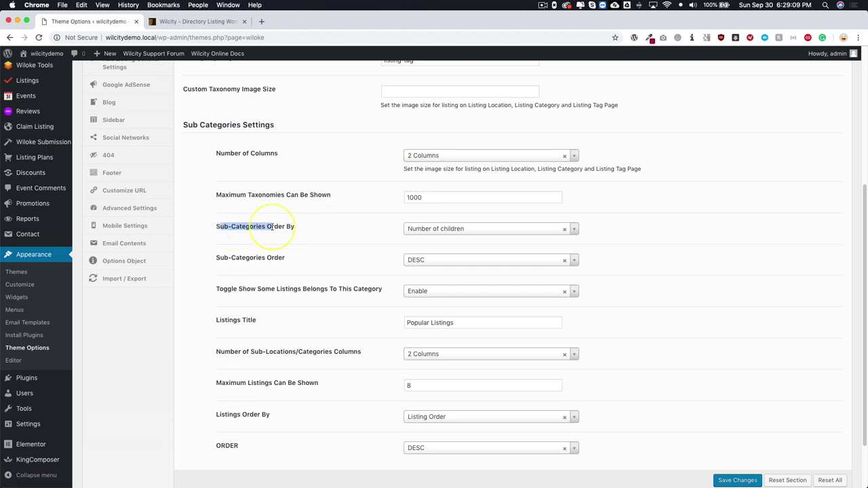
click(420, 229)
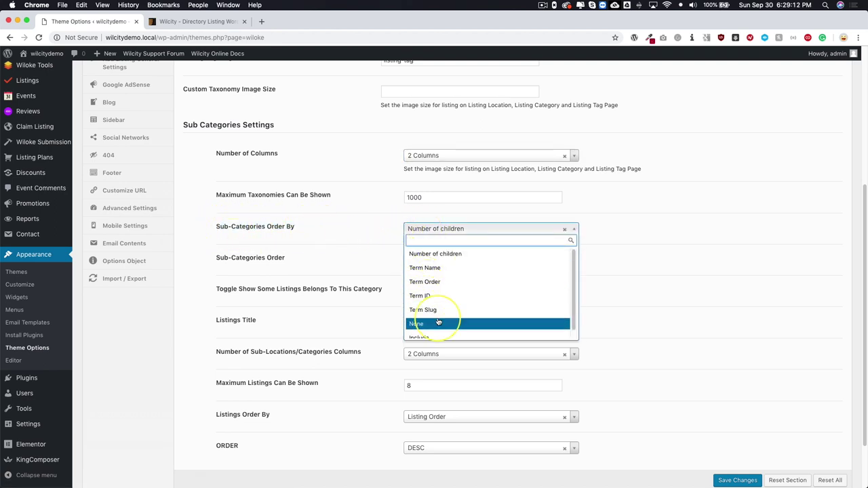
scroll(429, 315, down, 1)
click(427, 262)
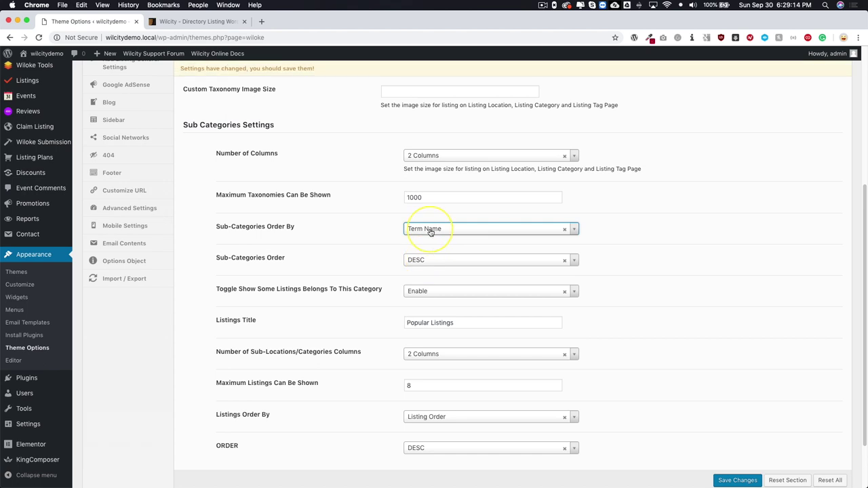
click(429, 229)
scroll(428, 308, down, 1)
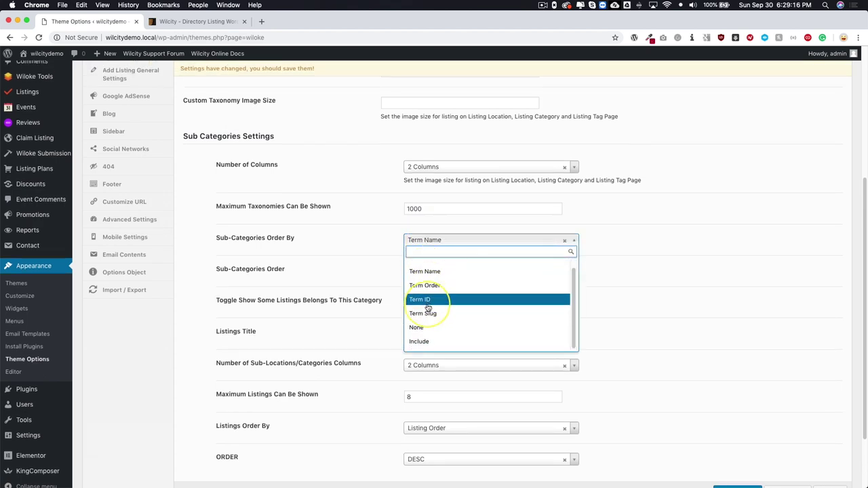
click(395, 246)
scroll(379, 246, down, 3)
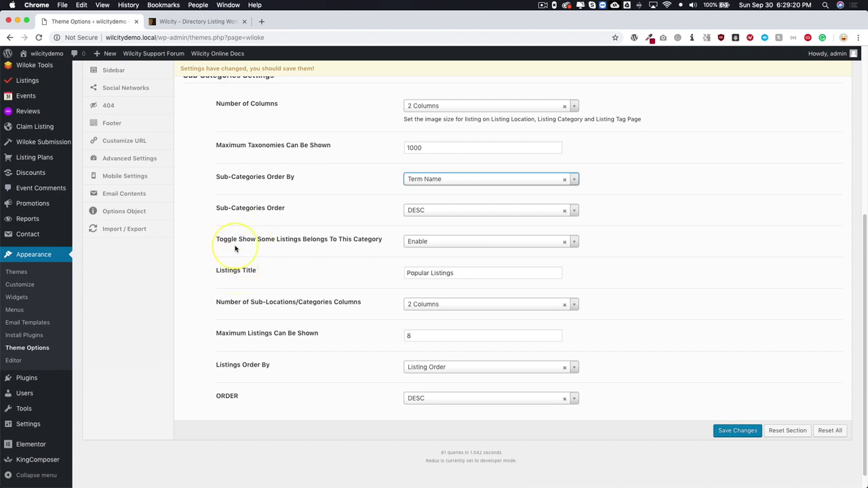
drag(218, 240, 343, 237)
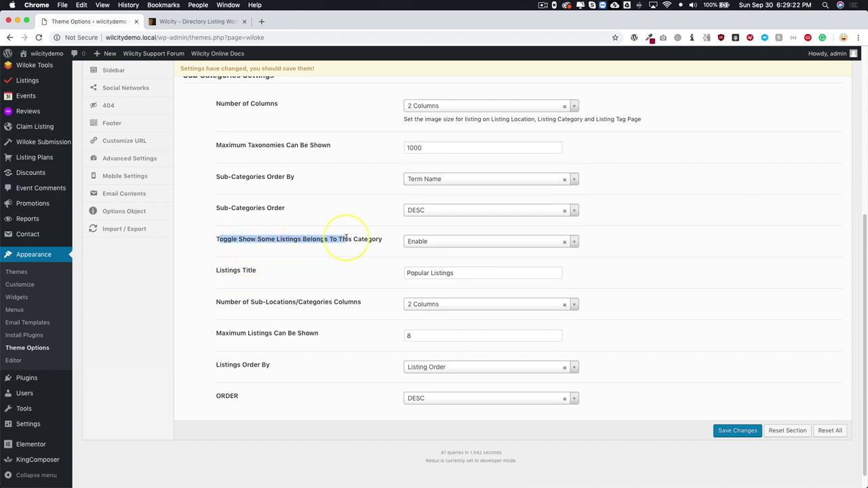
click(435, 246)
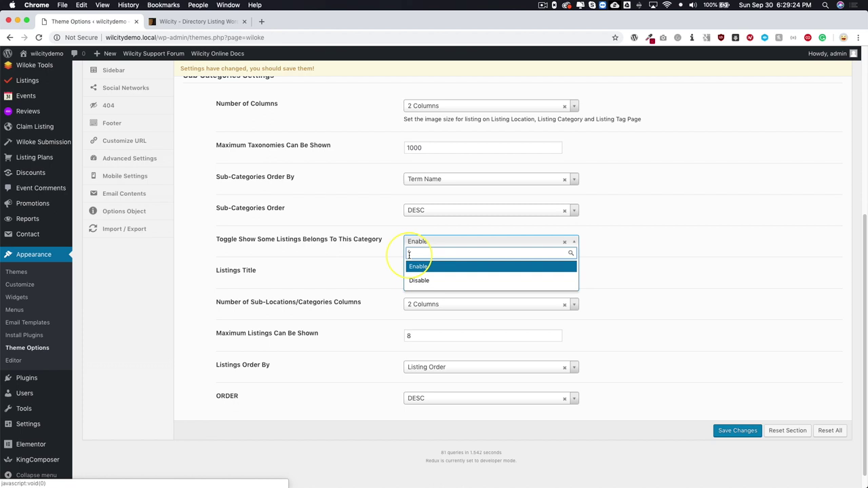
click(414, 270)
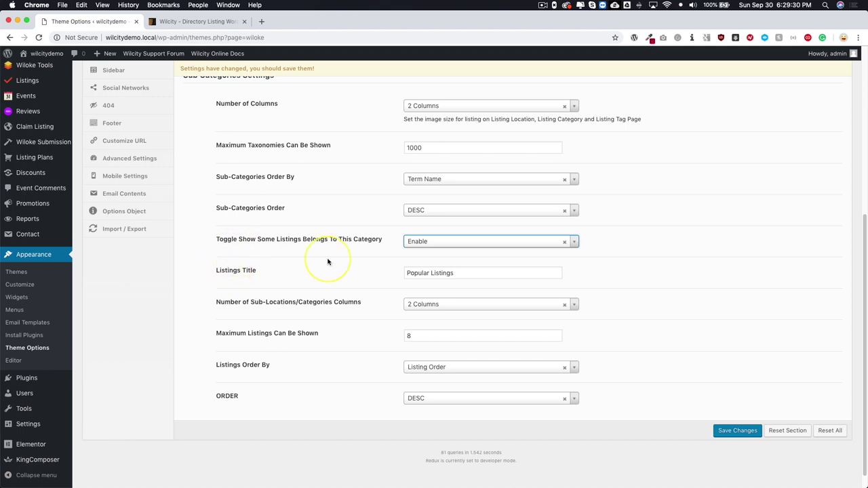
- Order listings by Listing Title in ASC order and save the taxonomy settings
drag(461, 273, 415, 273)
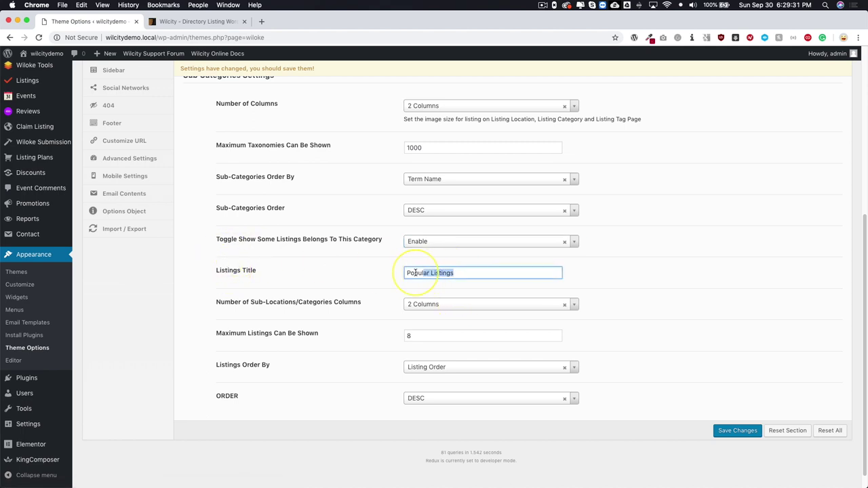
click(379, 275)
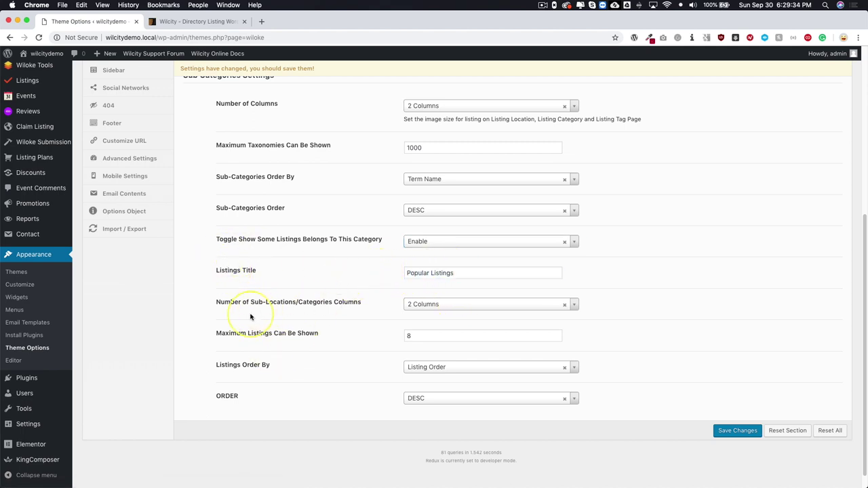
click(445, 367)
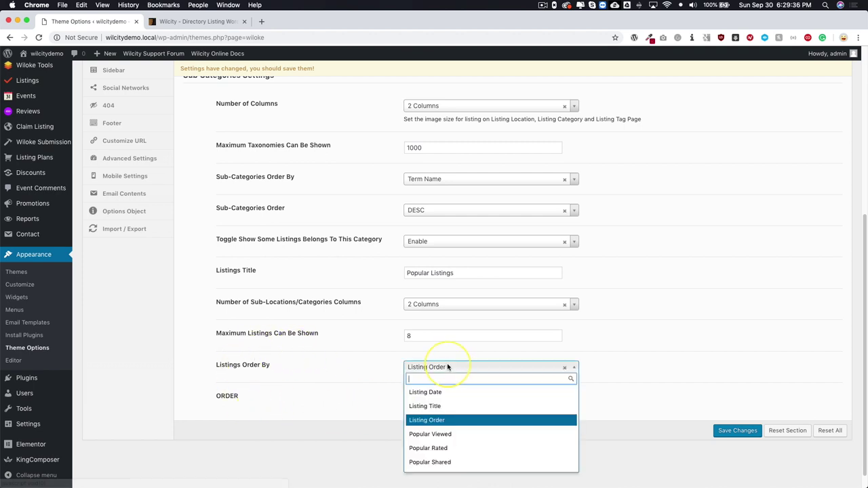
click(425, 406)
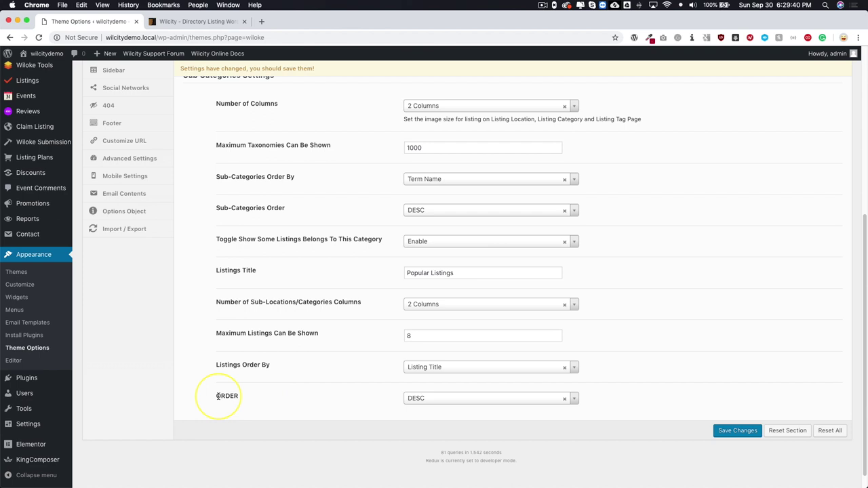
click(456, 400)
click(416, 437)
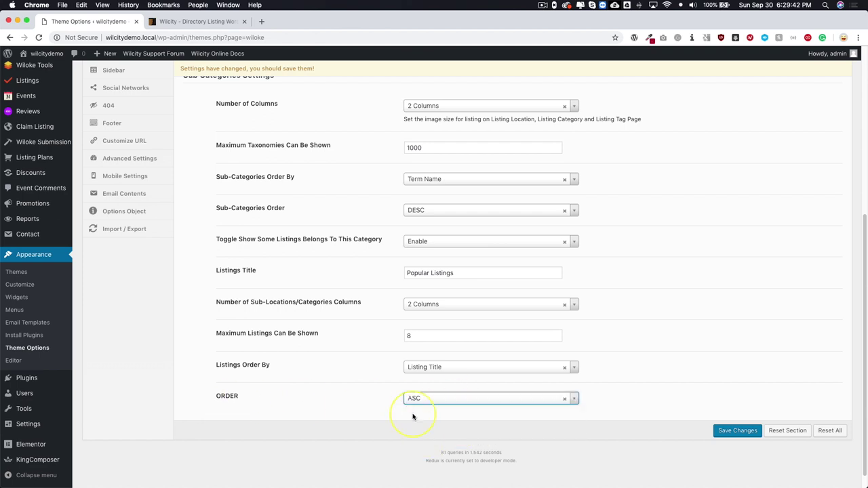
click(727, 431)
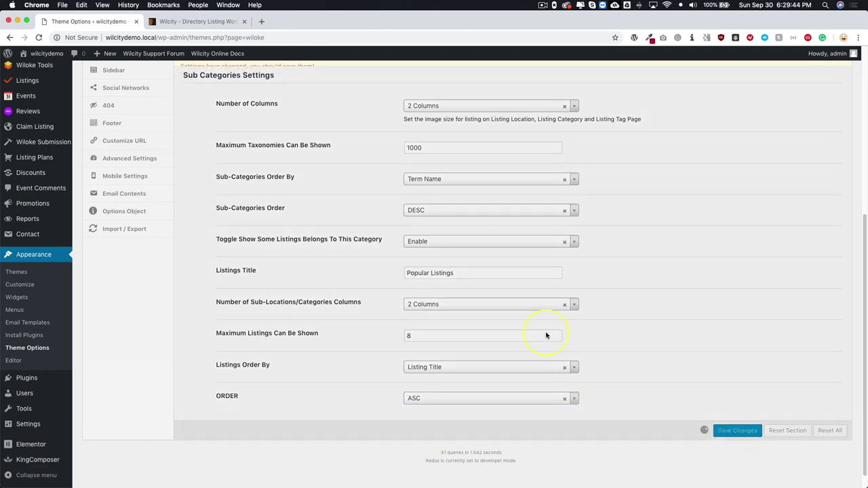
scroll(319, 295, up, 8)
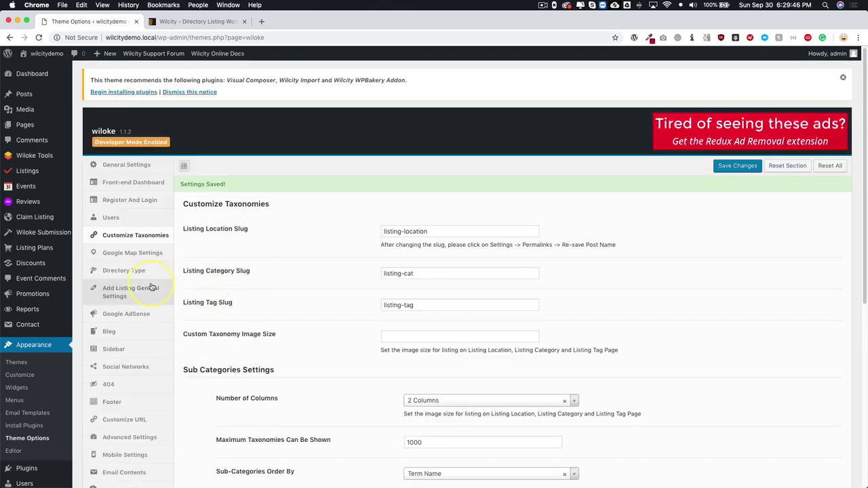
- In Google Map Settings, leave the Map API and Google Language fields empty
click(114, 252)
scroll(308, 278, down, 4)
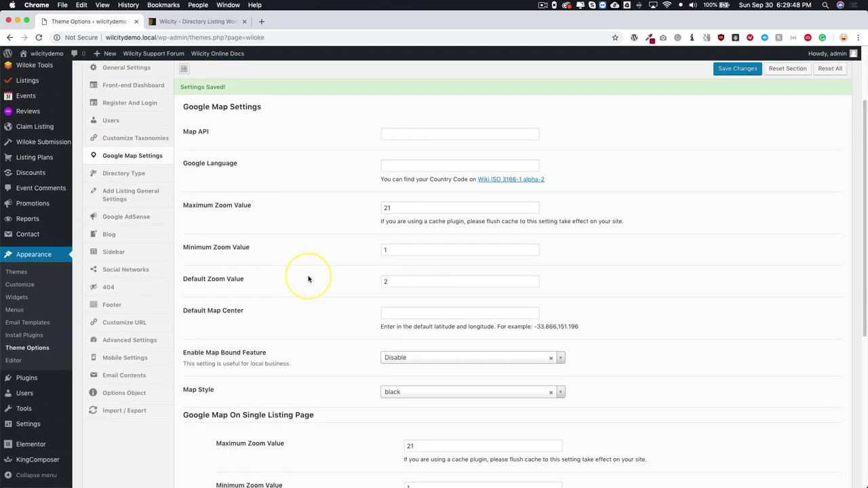
click(408, 110)
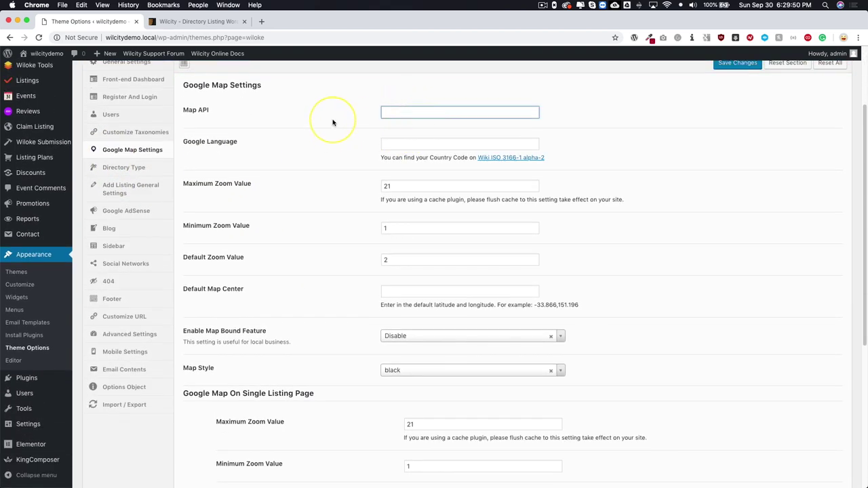
click(342, 158)
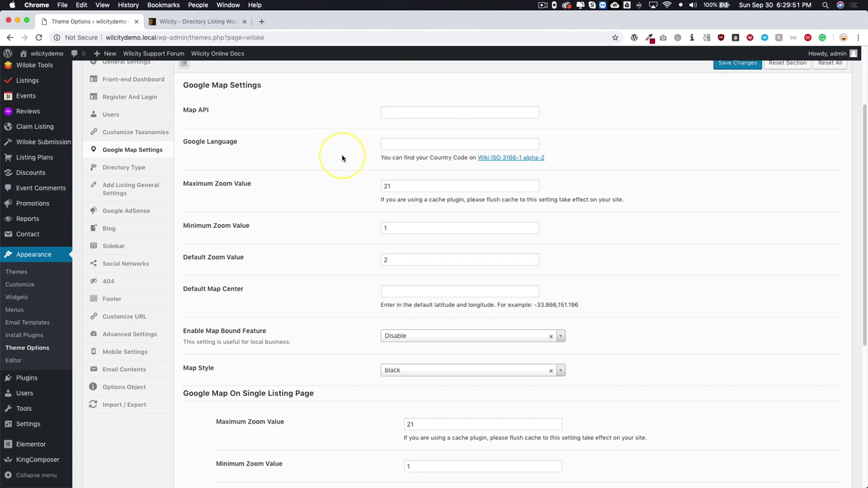
click(427, 144)
scroll(341, 150, down, 1)
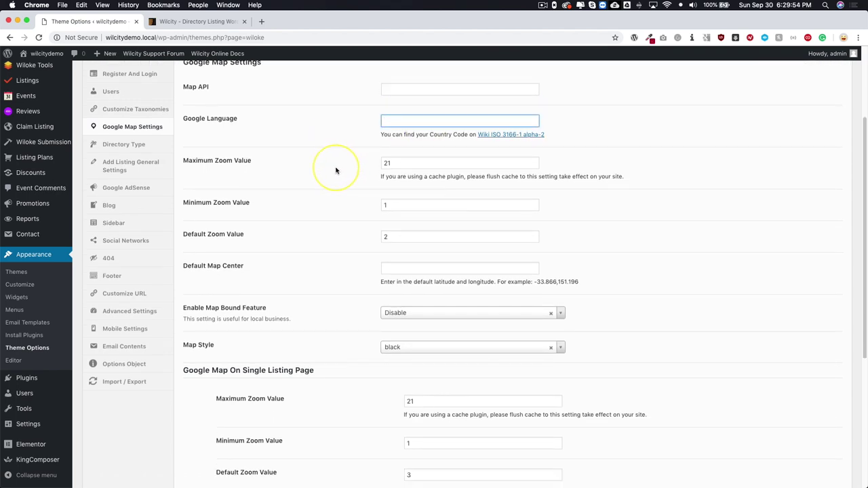
click(343, 170)
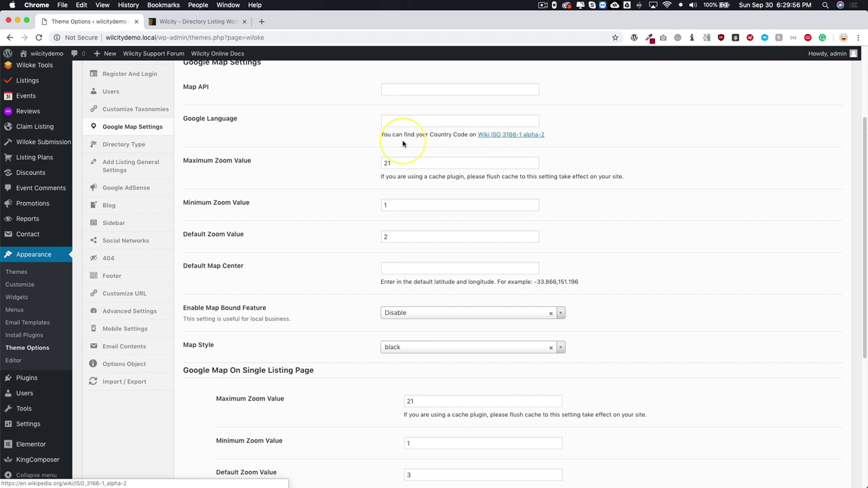
- Review the maximum, minimum and default zoom fields, keeping default zoom at 10
click(404, 163)
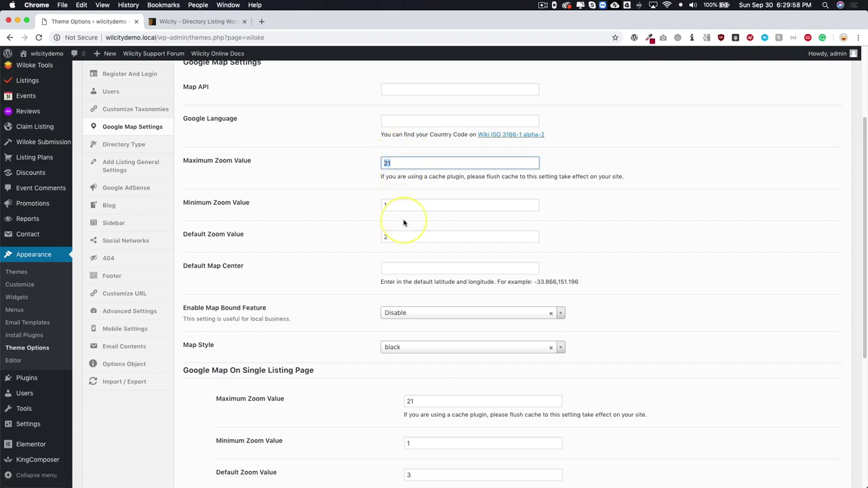
click(387, 204)
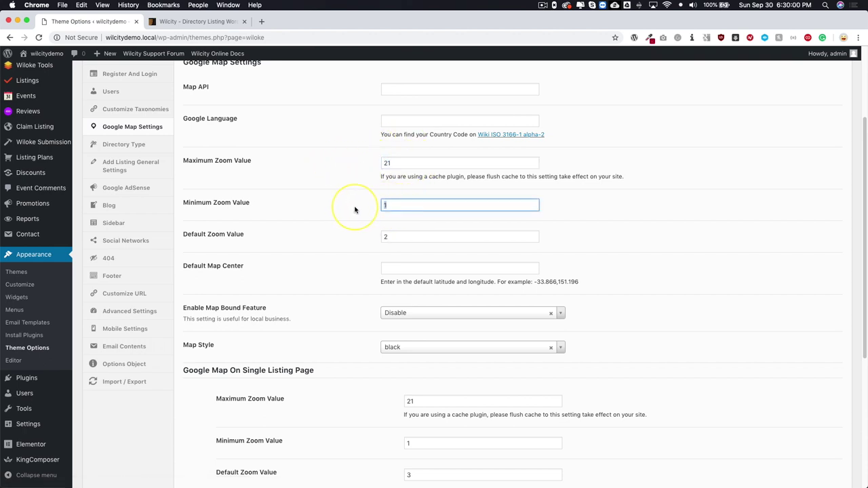
scroll(355, 208, down, 1)
key(Tab)
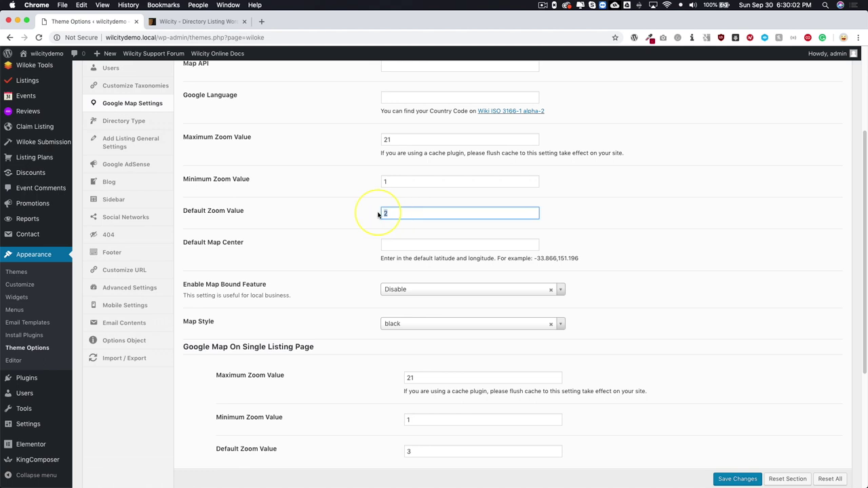
scroll(360, 215, up, 3)
scroll(347, 216, down, 3)
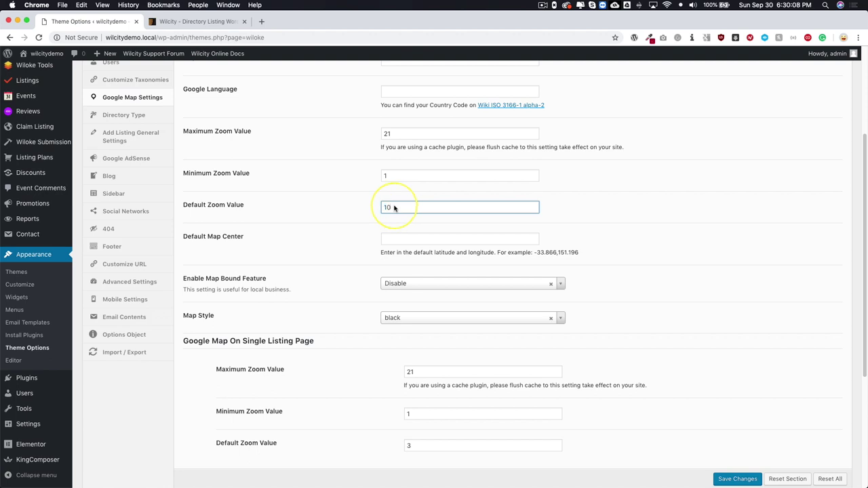
click(343, 244)
- Try enabling the map bound feature, then switch it back off
scroll(349, 245, down, 3)
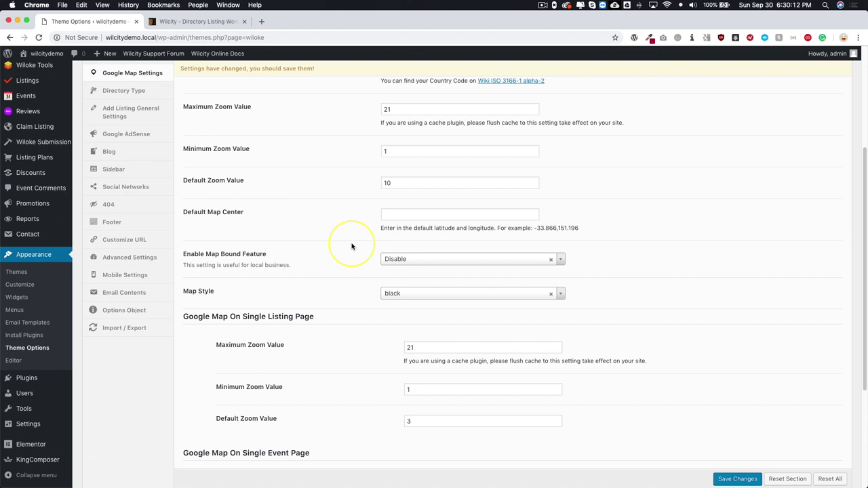
click(416, 212)
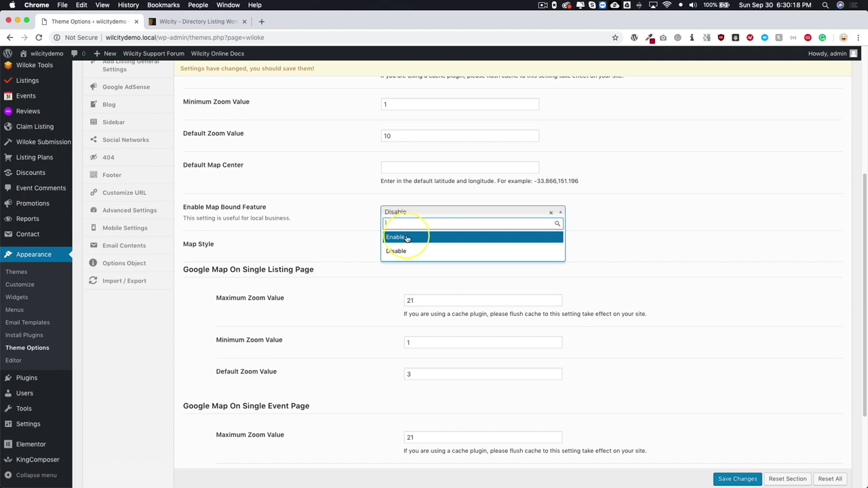
click(407, 237)
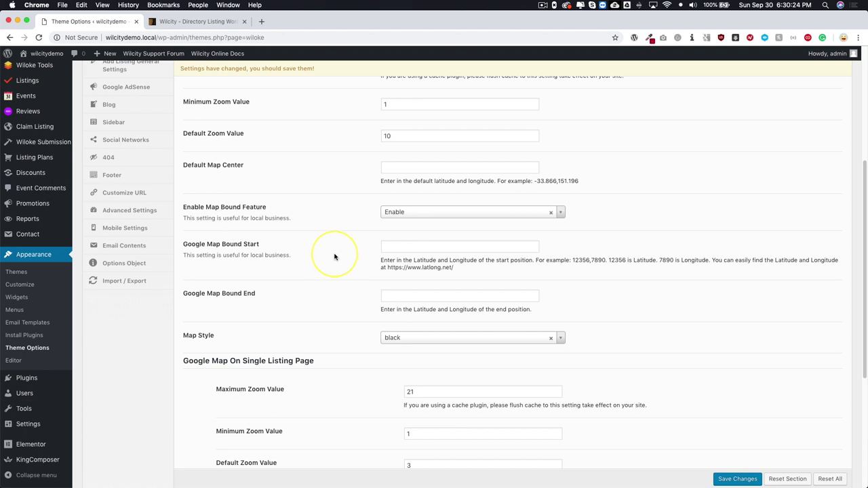
click(411, 212)
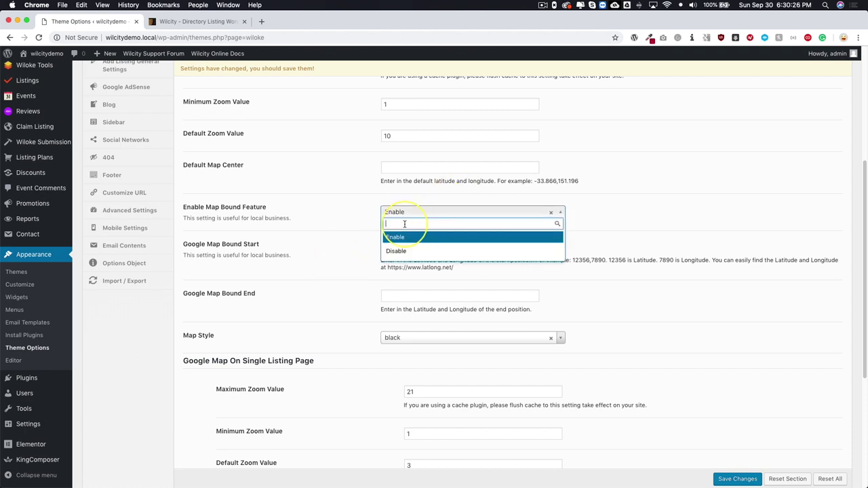
click(397, 250)
scroll(352, 248, down, 2)
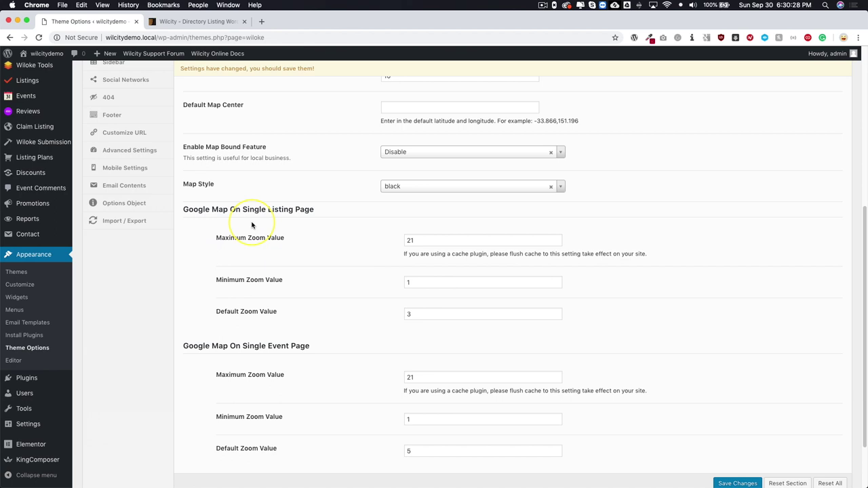
- Set single listing and single event default zoom to 16 and save the map settings
drag(242, 210, 314, 210)
scroll(345, 233, down, 1)
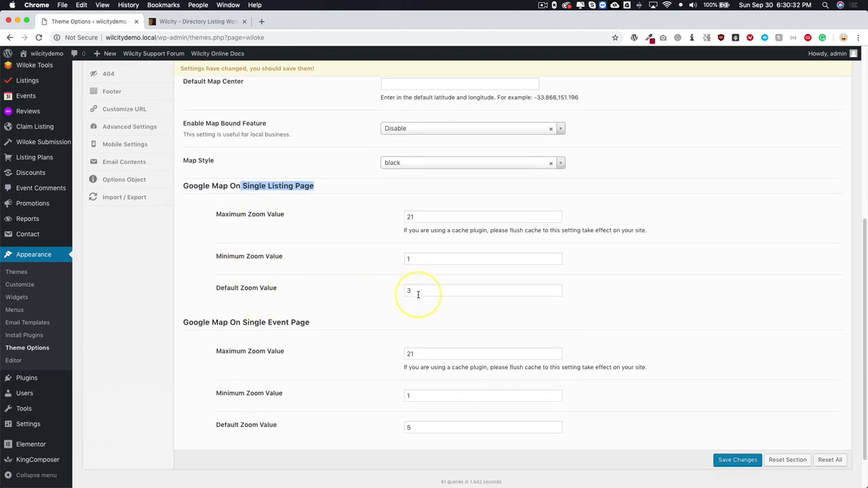
drag(411, 291, 401, 292)
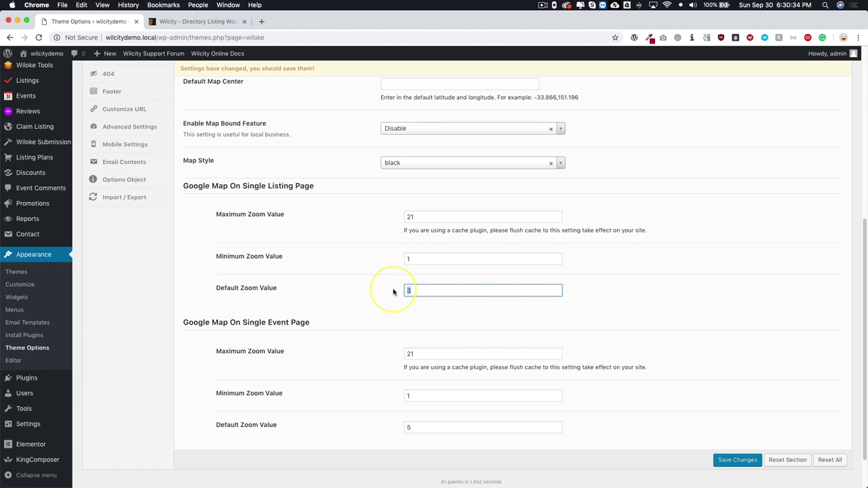
scroll(392, 289, down, 2)
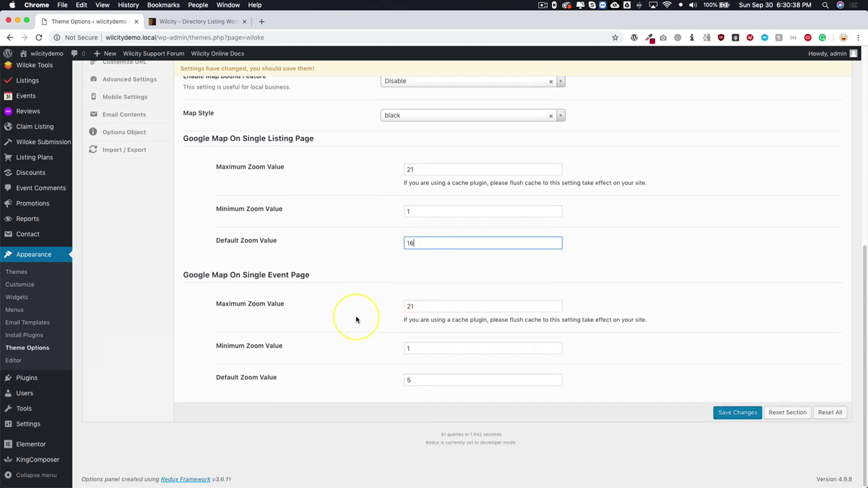
drag(413, 379, 398, 383)
text(16)
click(366, 371)
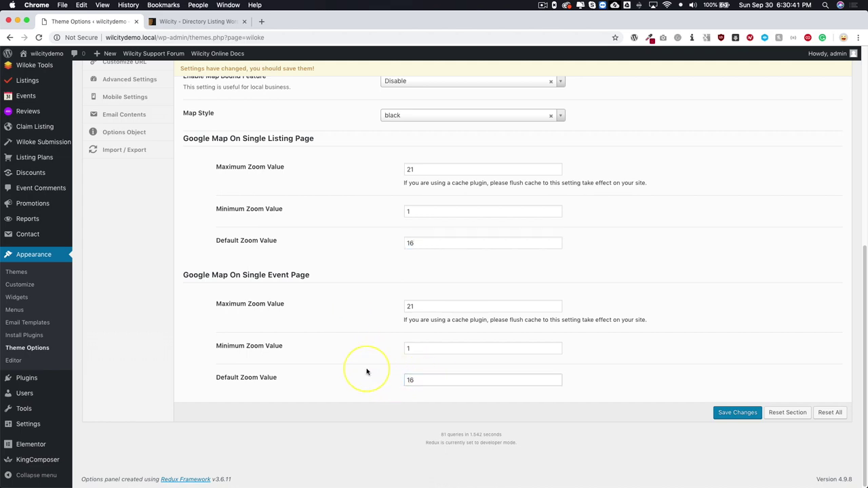
click(738, 413)
scroll(407, 309, up, 5)
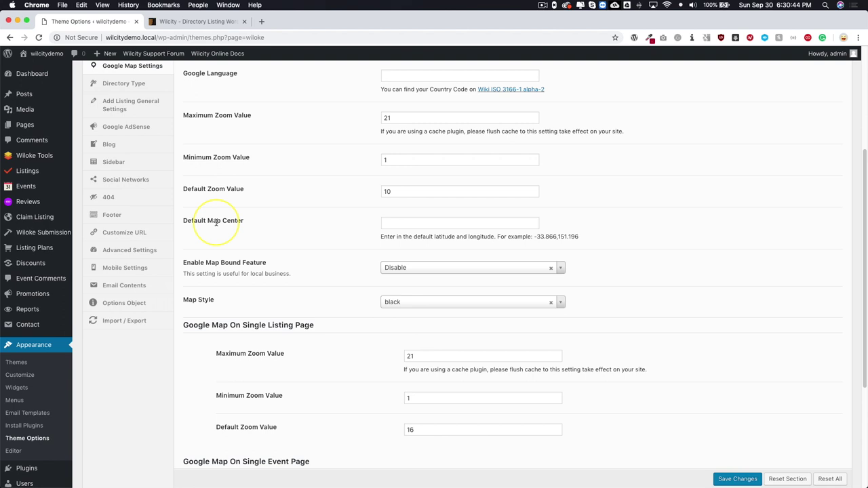
scroll(169, 183, up, 1)
click(123, 124)
- Review the Directory Type Posts Per Page value, keeping it at 10
scroll(329, 239, up, 1)
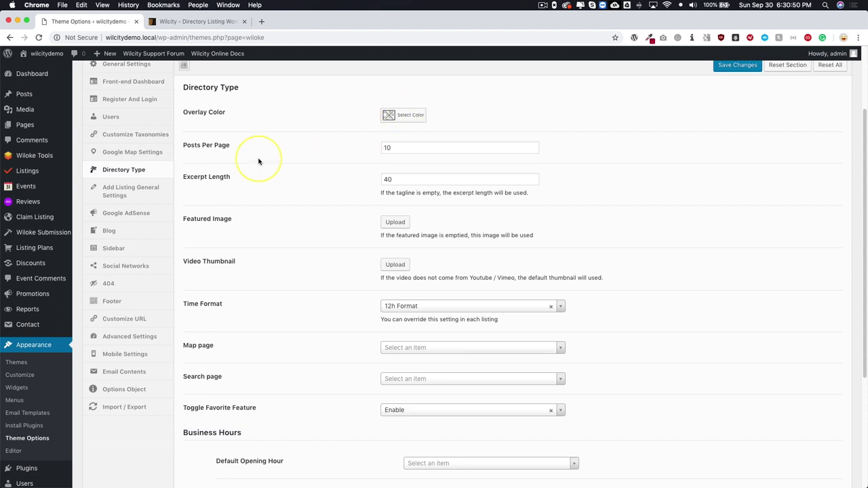
double_click(408, 146)
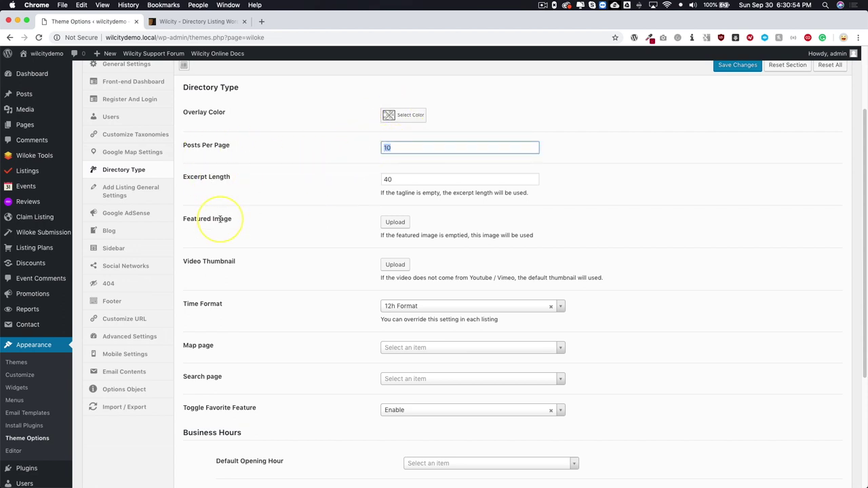
click(357, 227)
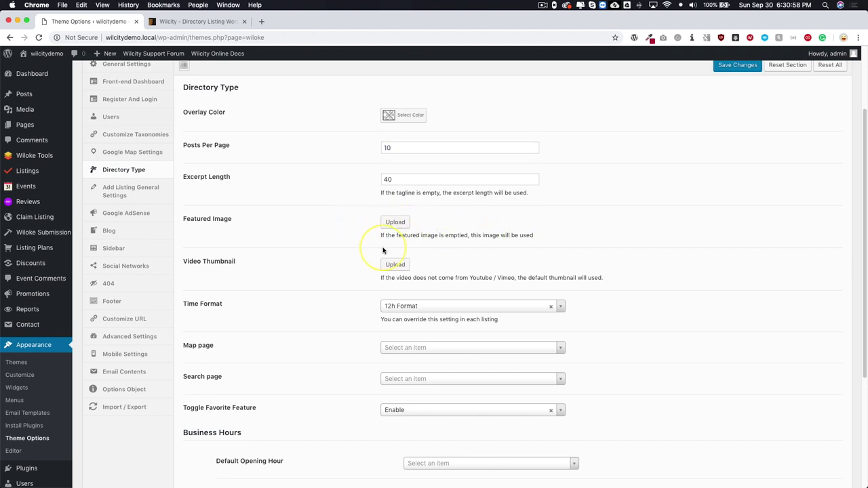
scroll(387, 263, down, 2)
scroll(386, 265, down, 2)
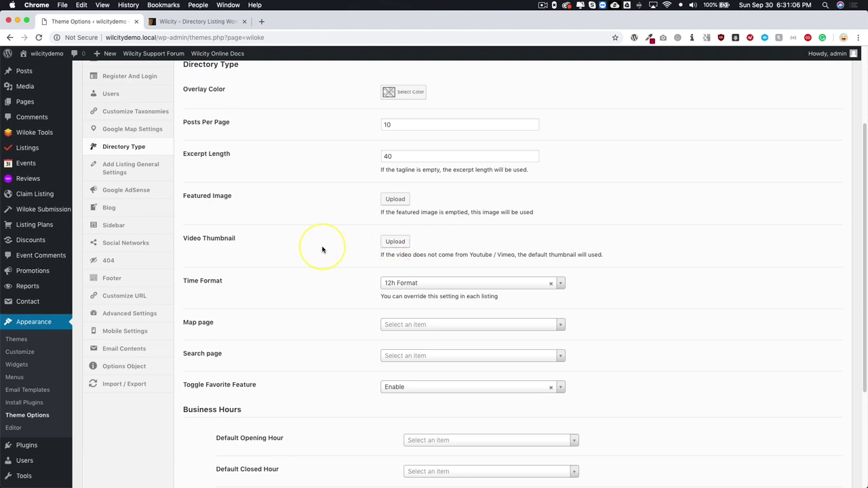
scroll(321, 248, down, 5)
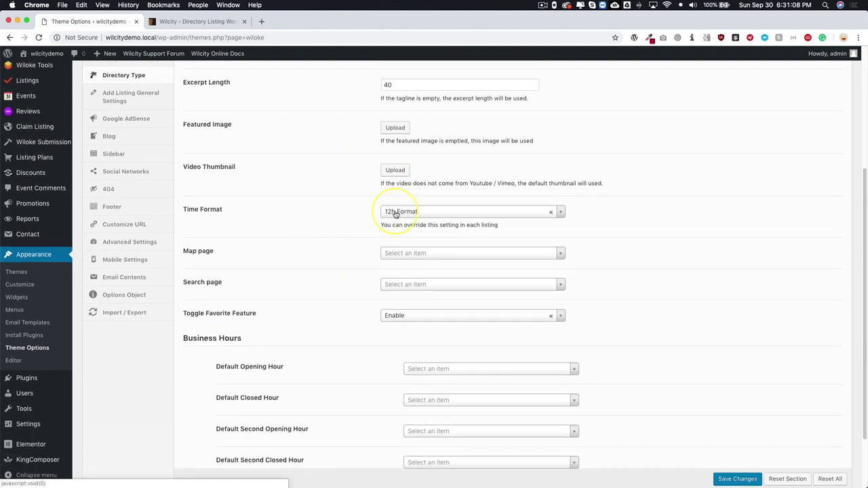
- Keep Time Format at 12h, Map page unset, and Toggle Favorite Feature enabled
click(396, 213)
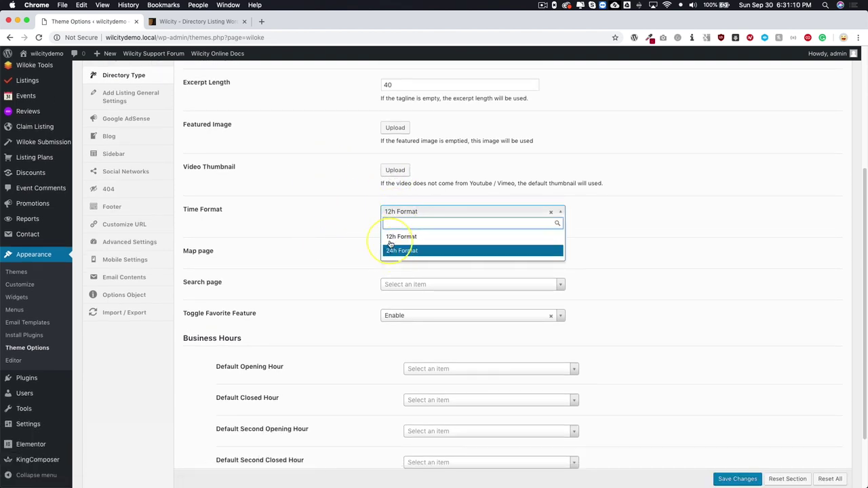
click(340, 224)
click(394, 253)
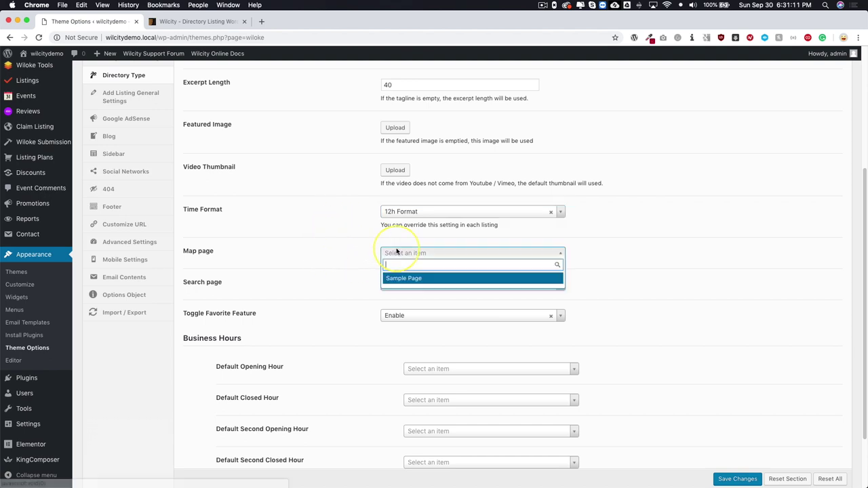
click(325, 253)
scroll(366, 251, down, 1)
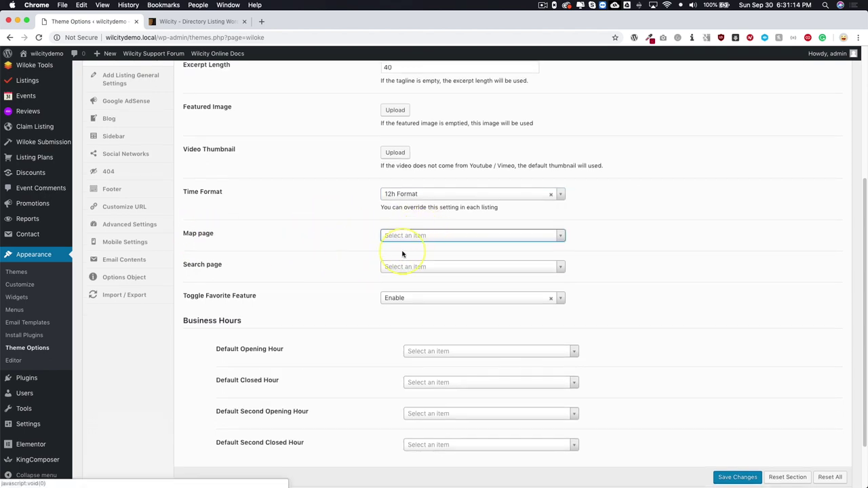
scroll(341, 268, down, 2)
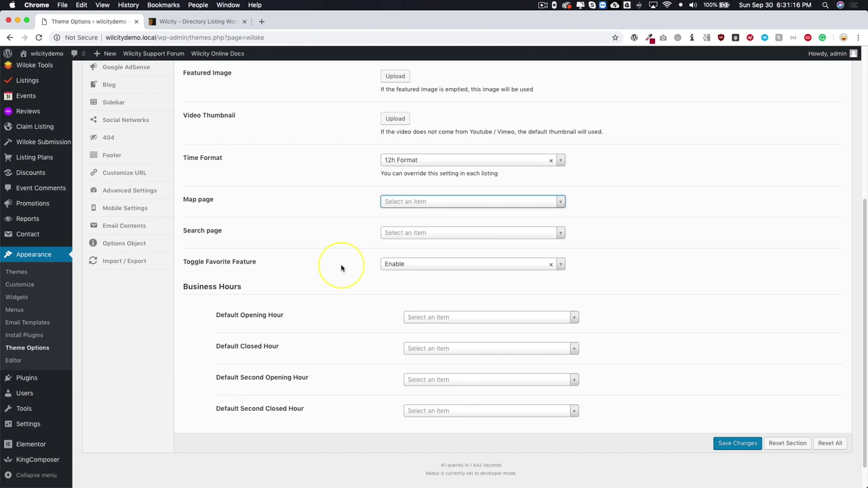
drag(207, 262, 248, 261)
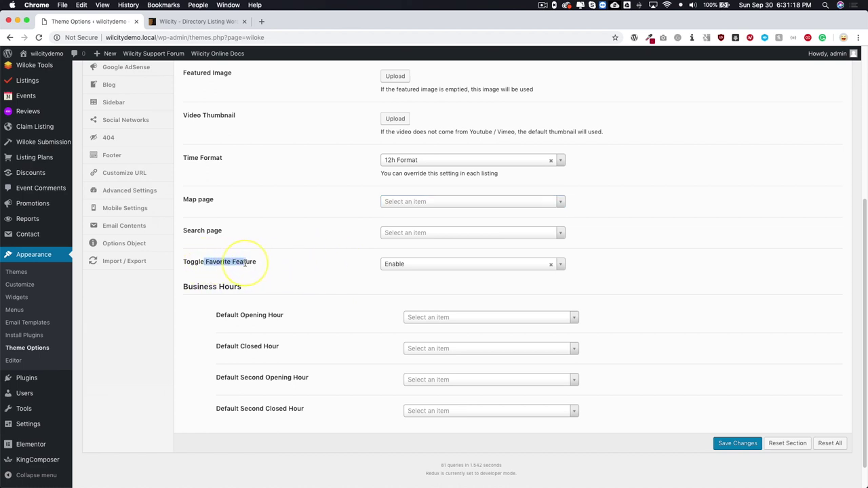
click(312, 266)
click(404, 264)
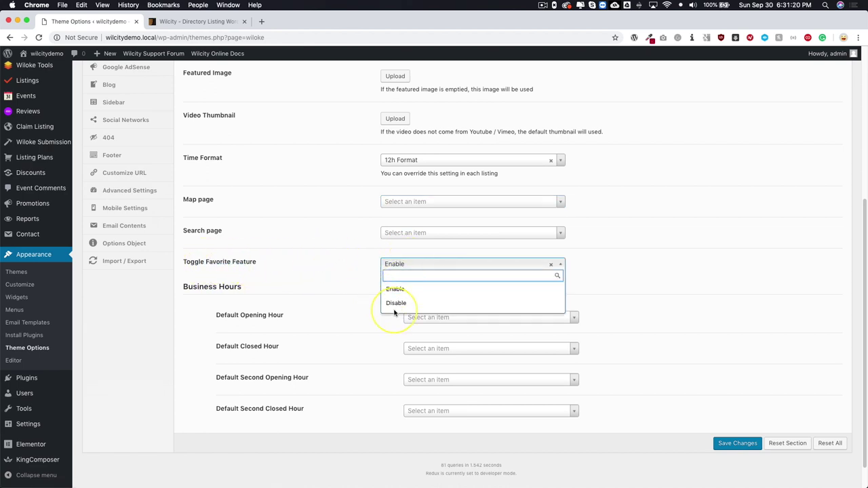
click(346, 265)
- Leave the Default Opening Hour empty and save the Directory Type settings
scroll(345, 265, down, 2)
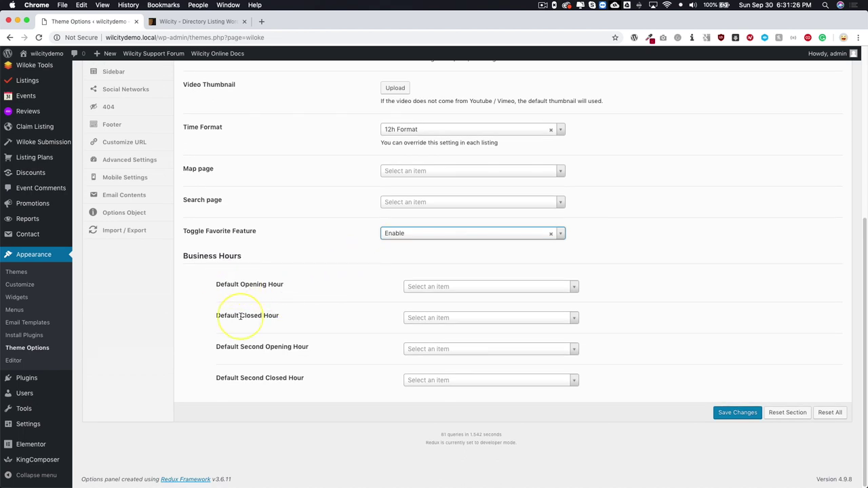
click(411, 290)
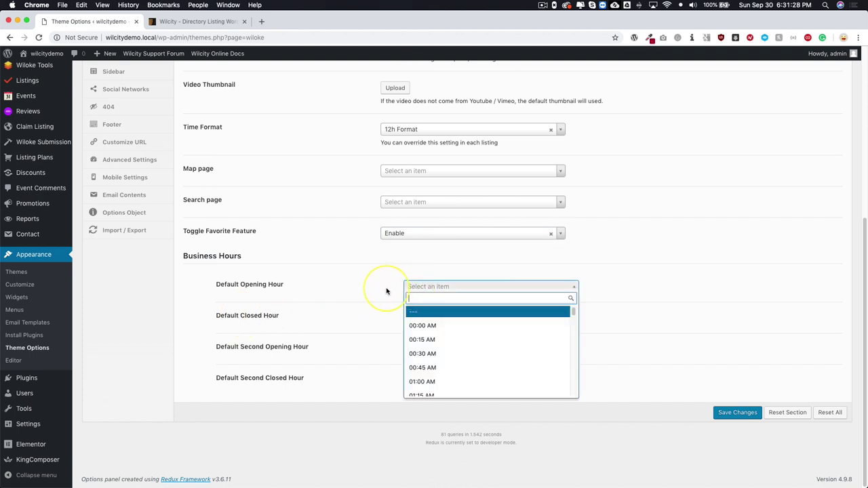
click(377, 287)
click(412, 286)
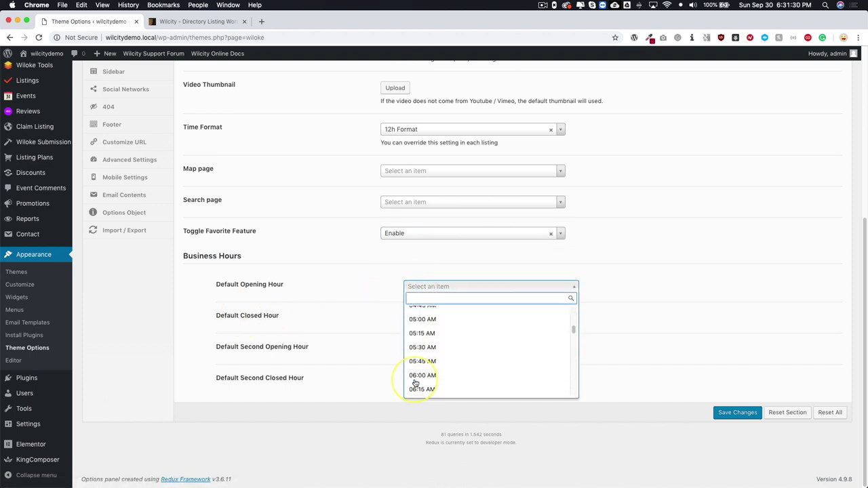
scroll(414, 383, down, 10)
scroll(415, 381, up, 10)
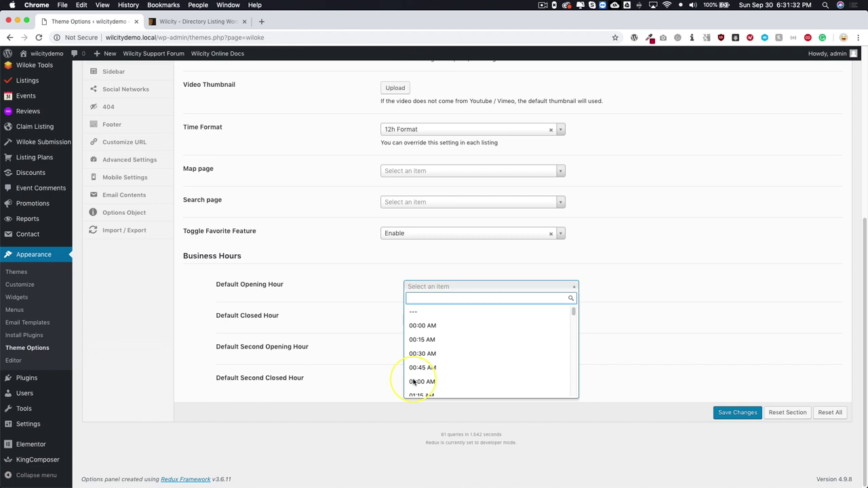
click(339, 320)
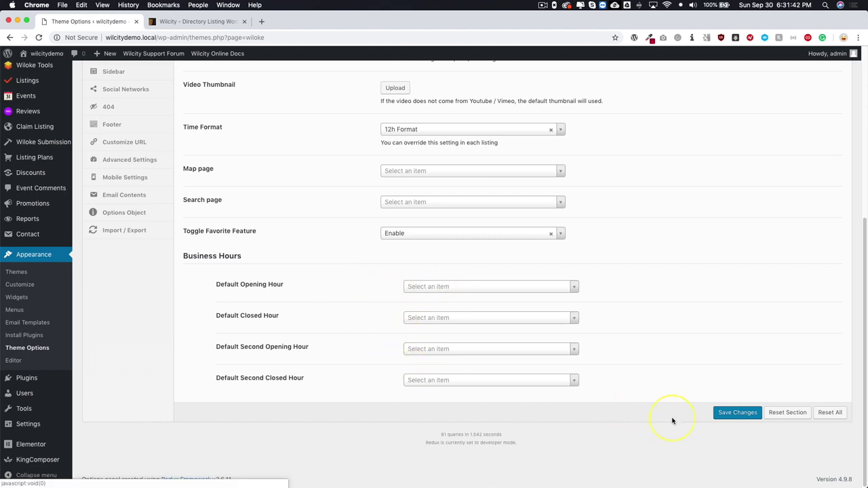
click(737, 412)
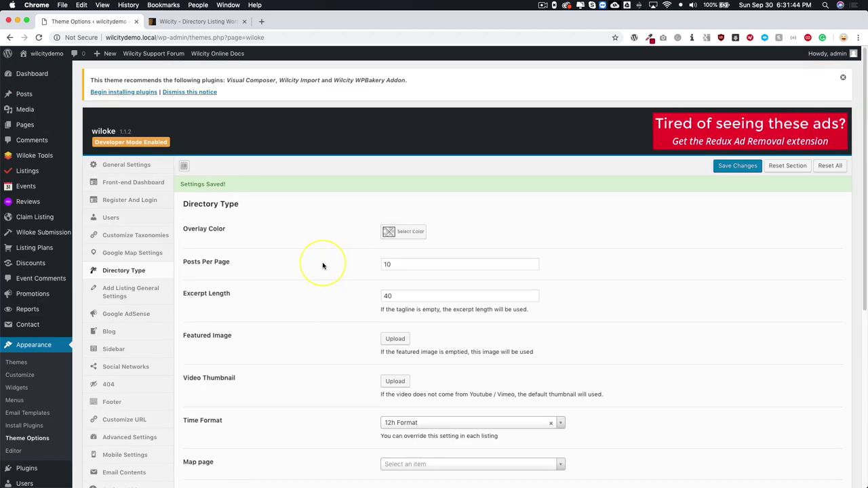
- In Add Listing General Settings, check the unchecked-features dropdown, leaving it at Show but Disabled
click(130, 293)
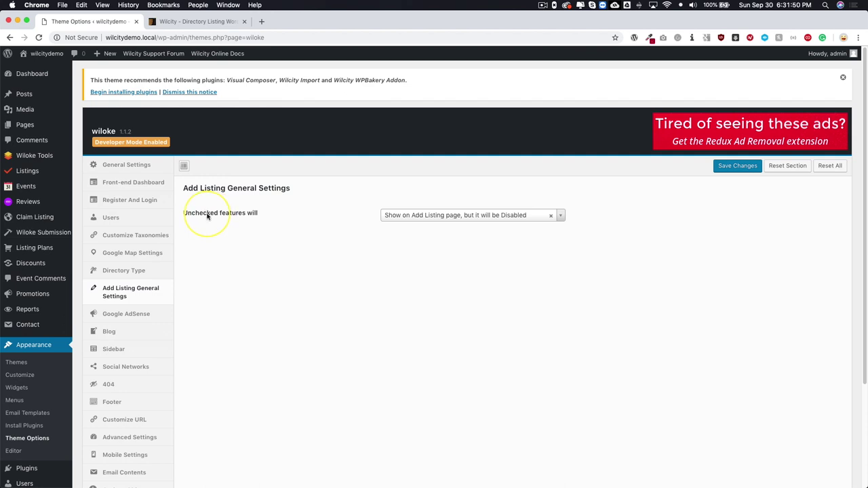
mouse_move(33, 252)
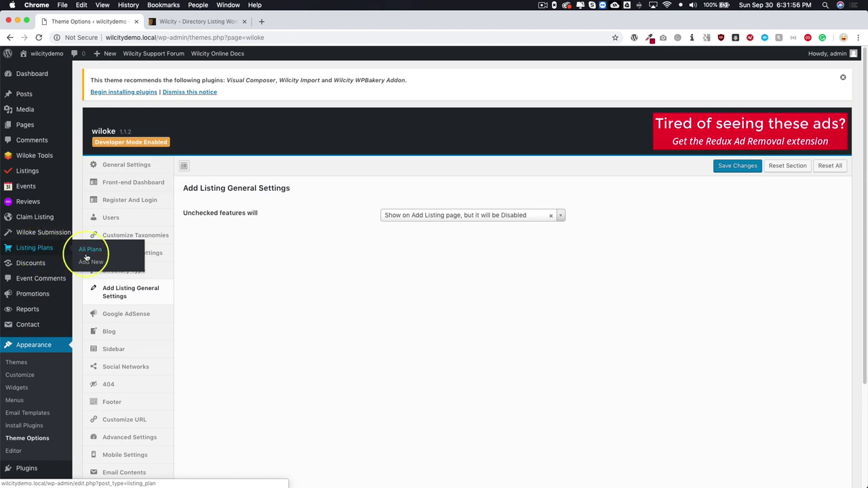
click(412, 216)
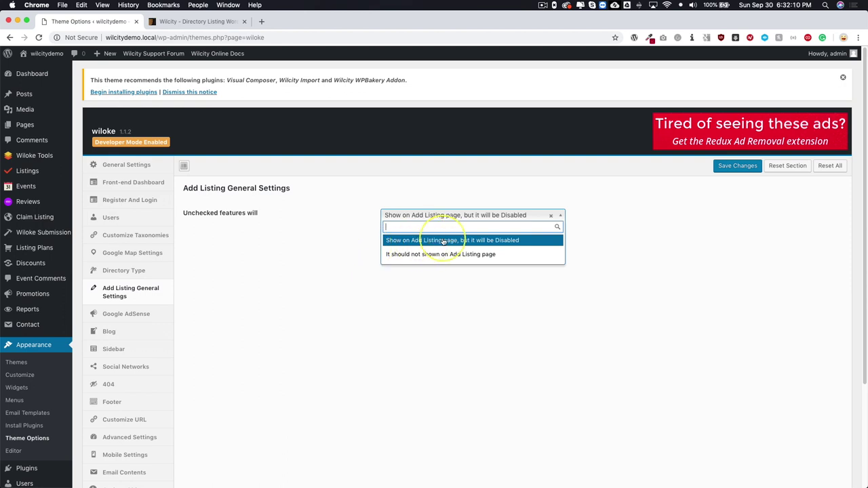
click(337, 250)
click(131, 315)
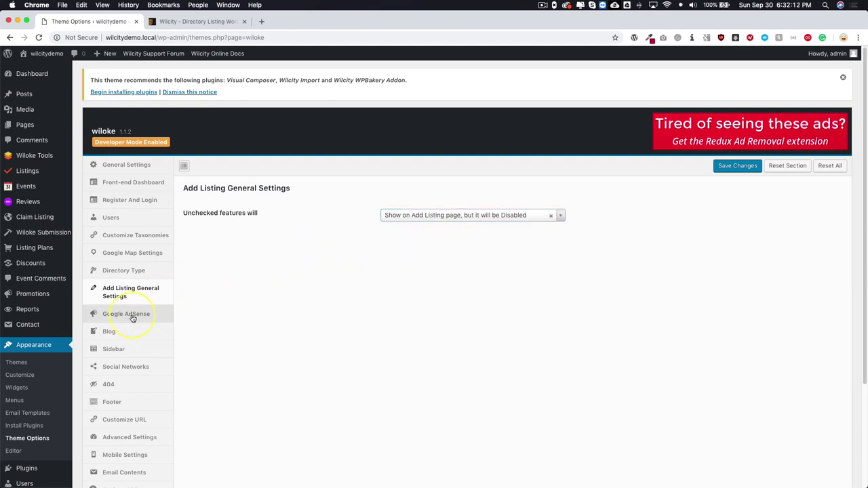
- Review the AdSense Client ID and Slot ID, keeping Content Position Above Listing Content
click(413, 212)
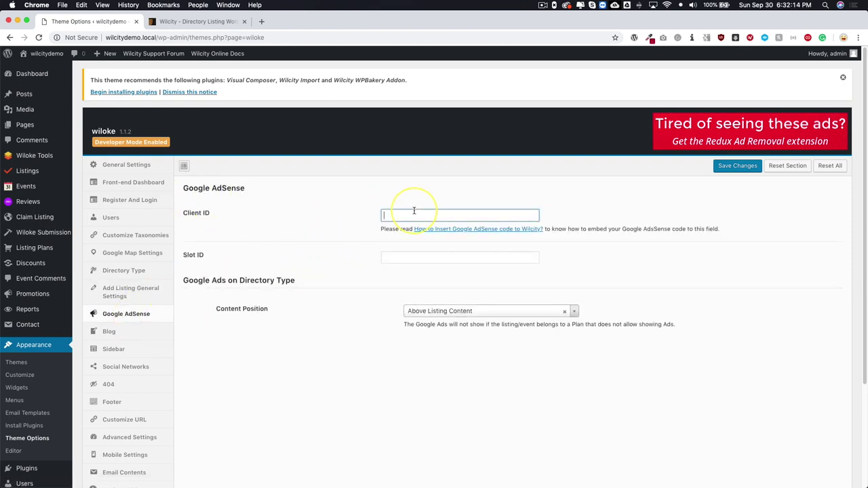
click(406, 255)
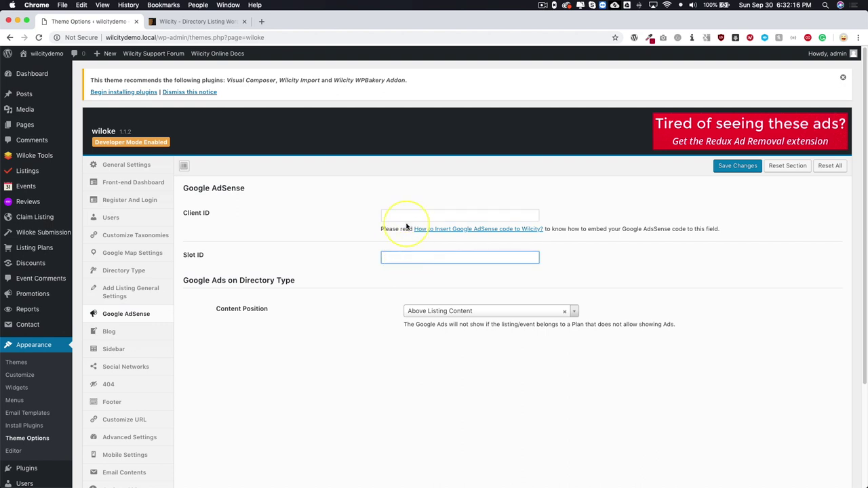
click(399, 215)
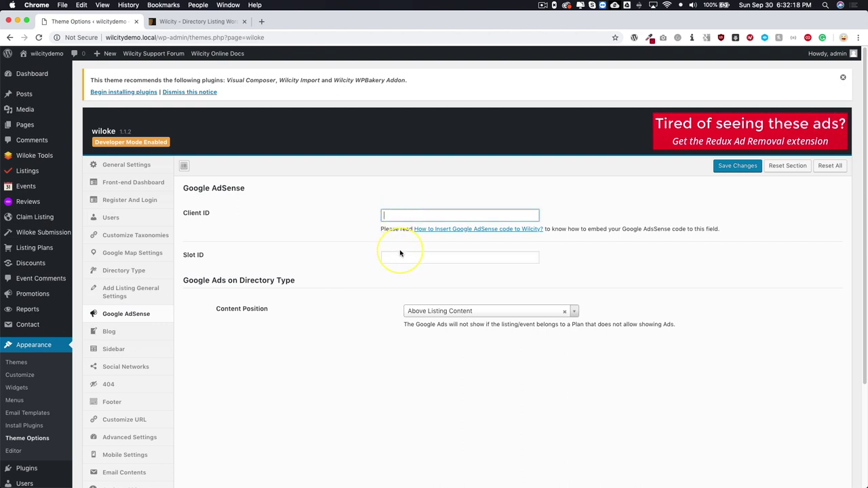
click(399, 255)
scroll(366, 254, down, 2)
click(442, 282)
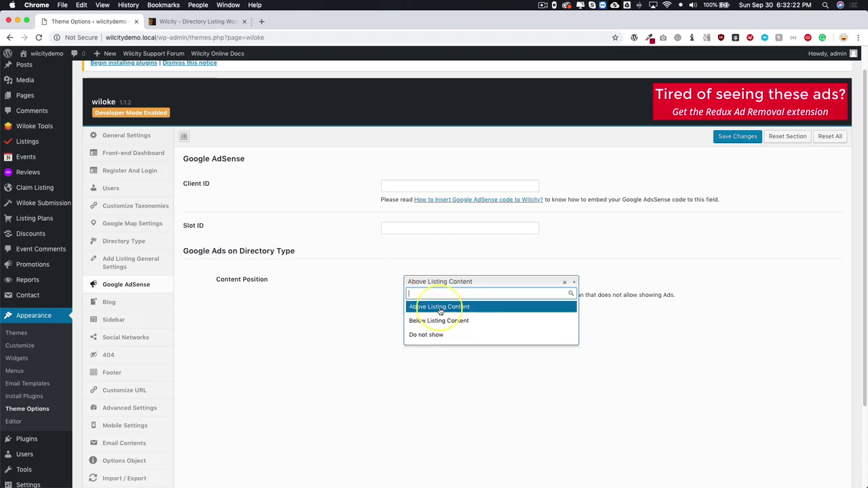
click(362, 329)
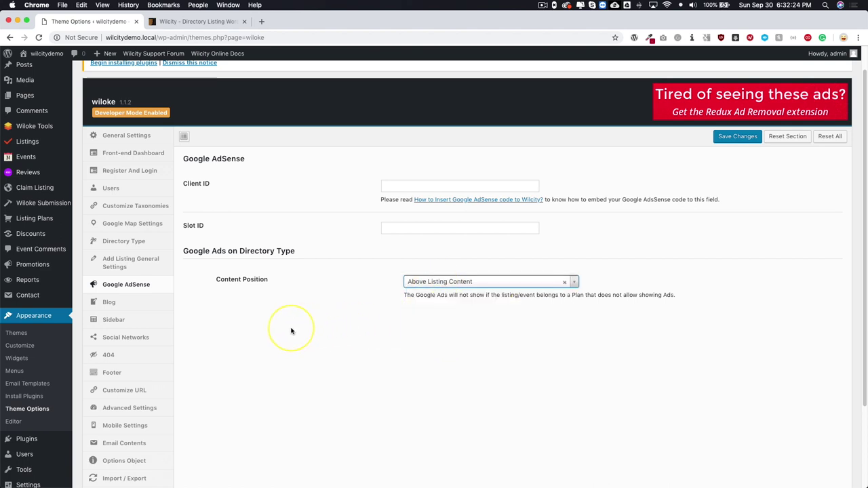
- Keep the blog excerpt length at 100 and Blog Sidebar Layout at Right Sidebar
click(119, 303)
click(384, 185)
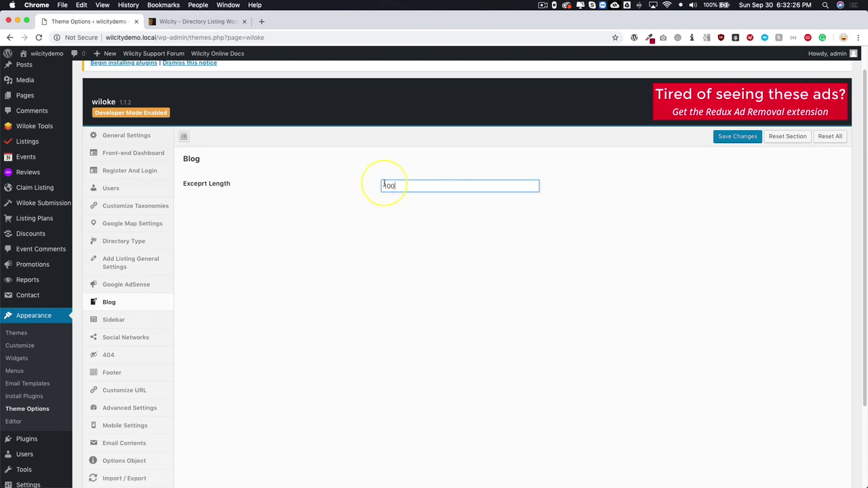
click(221, 228)
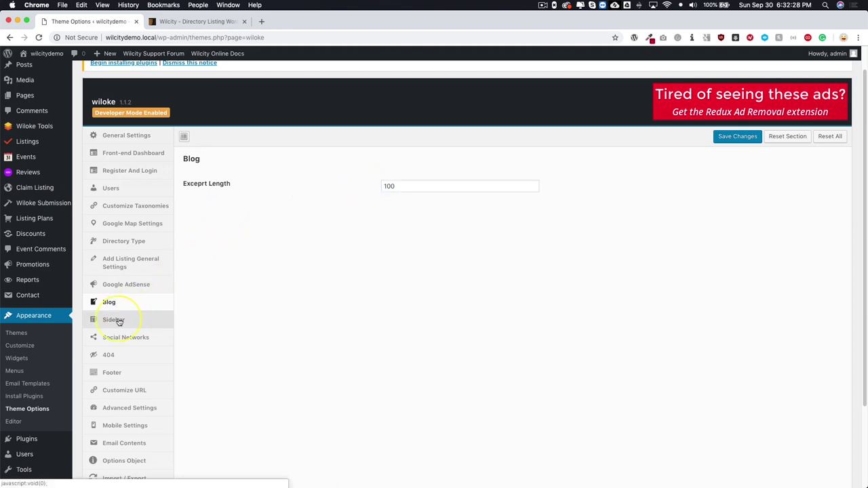
click(118, 320)
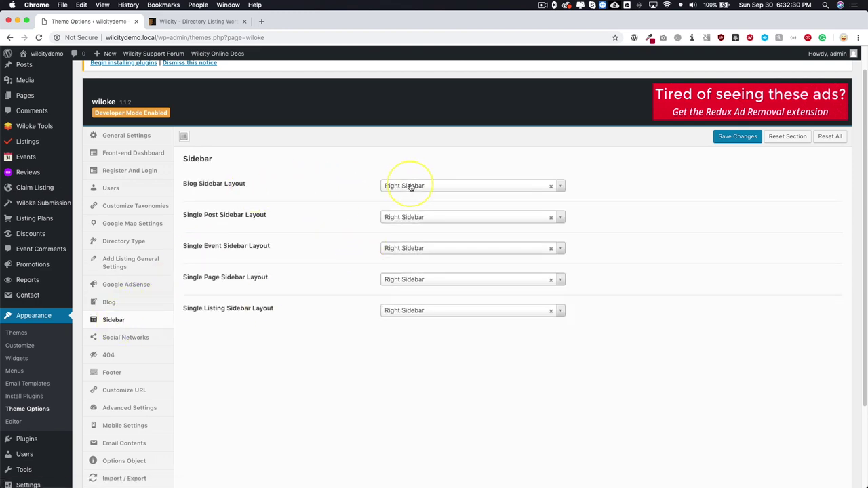
click(411, 187)
click(352, 258)
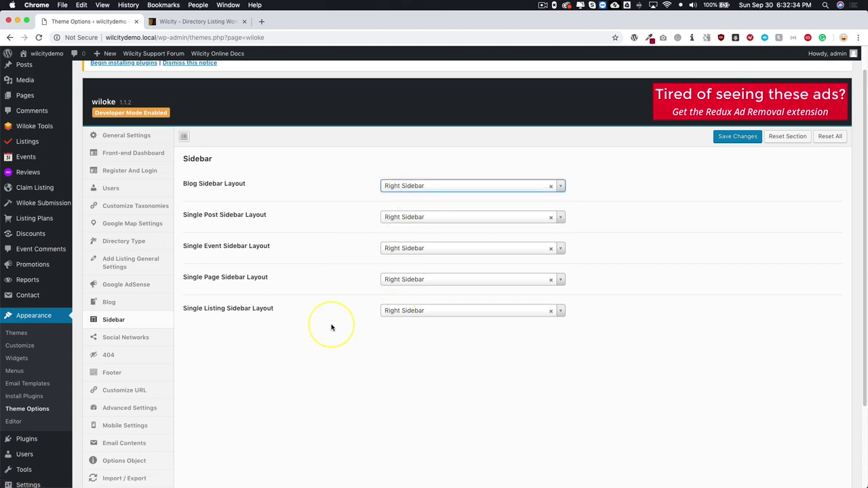
scroll(331, 328, down, 3)
- Look through the Social Networks fields, leaving Exclude Social Networks and all links empty
click(120, 233)
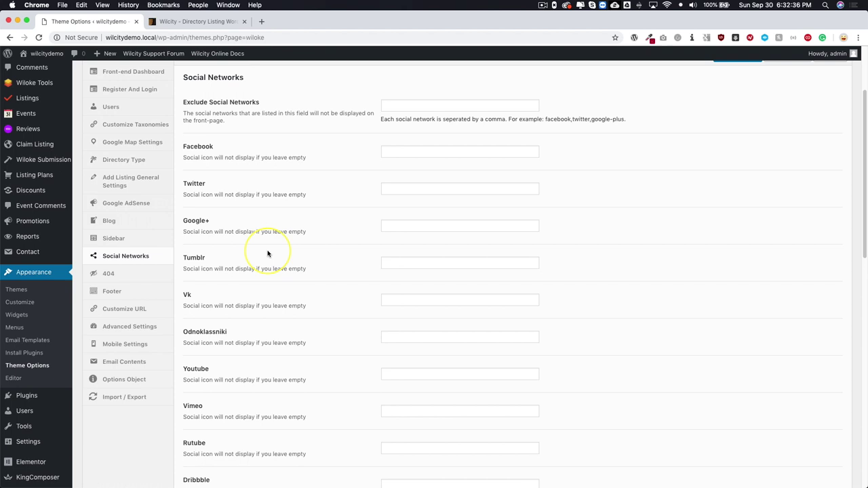
scroll(268, 251, up, 3)
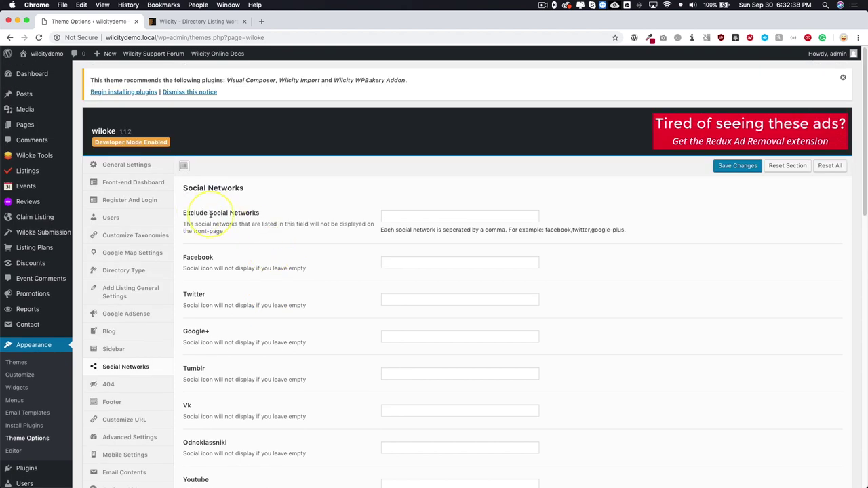
scroll(350, 219, down, 1)
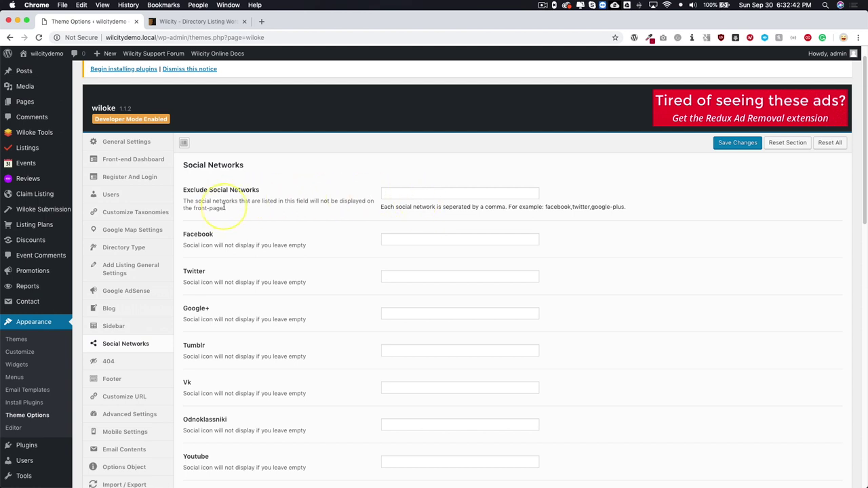
drag(387, 205, 559, 207)
click(467, 197)
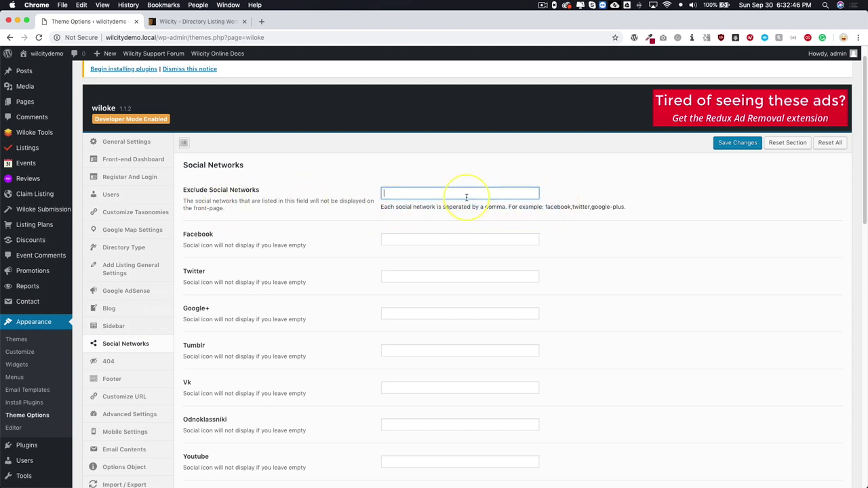
scroll(291, 210, down, 5)
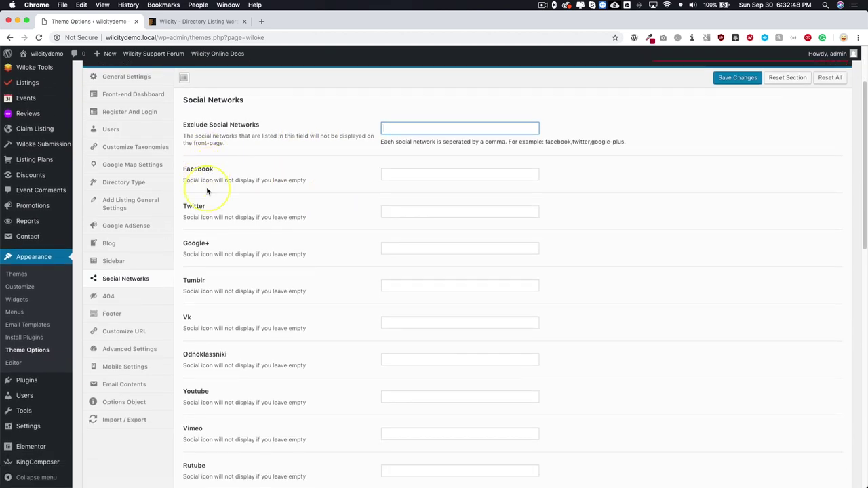
scroll(207, 192, down, 13)
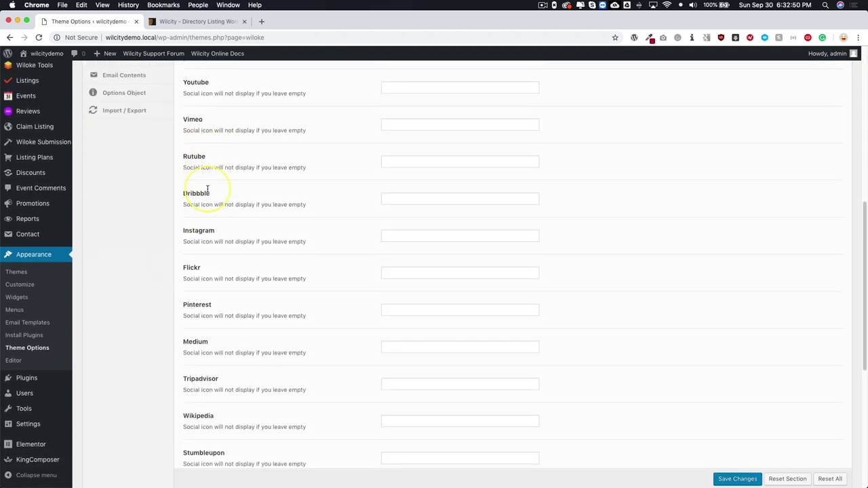
scroll(208, 192, down, 7)
scroll(208, 192, up, 20)
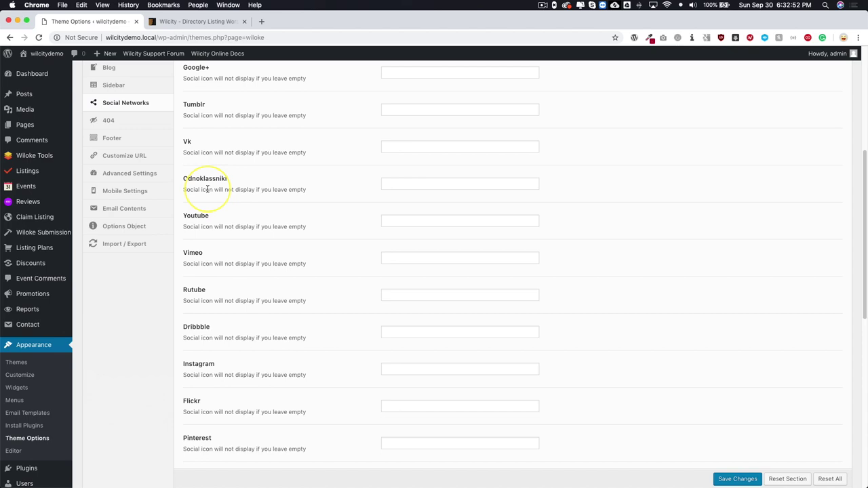
scroll(208, 192, down, 6)
- Open the 404 settings and select its '404' heading and description text
click(163, 217)
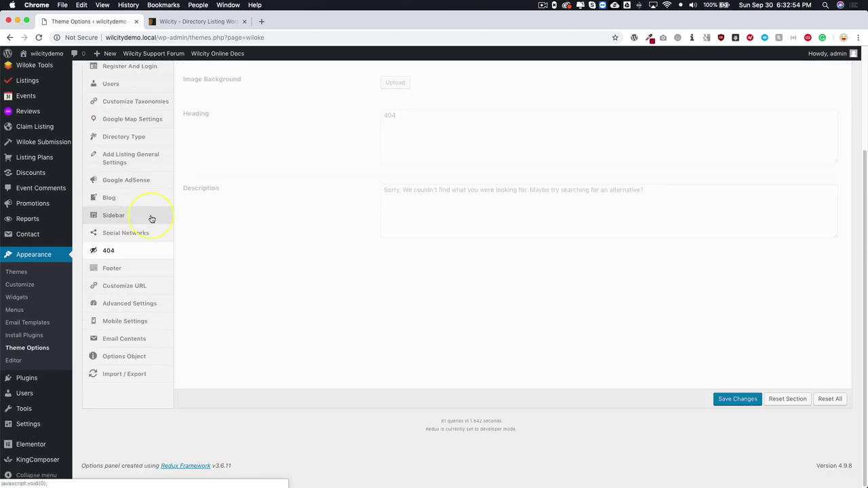
scroll(298, 211, up, 3)
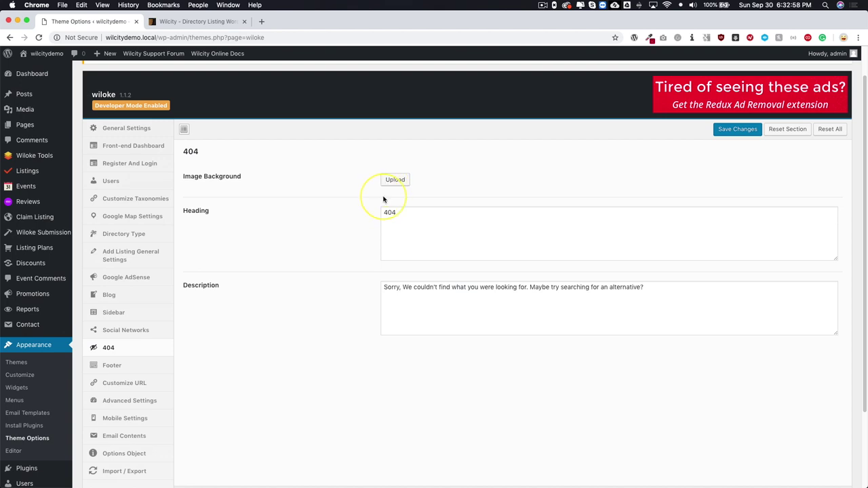
drag(392, 221, 368, 213)
drag(669, 294, 450, 279)
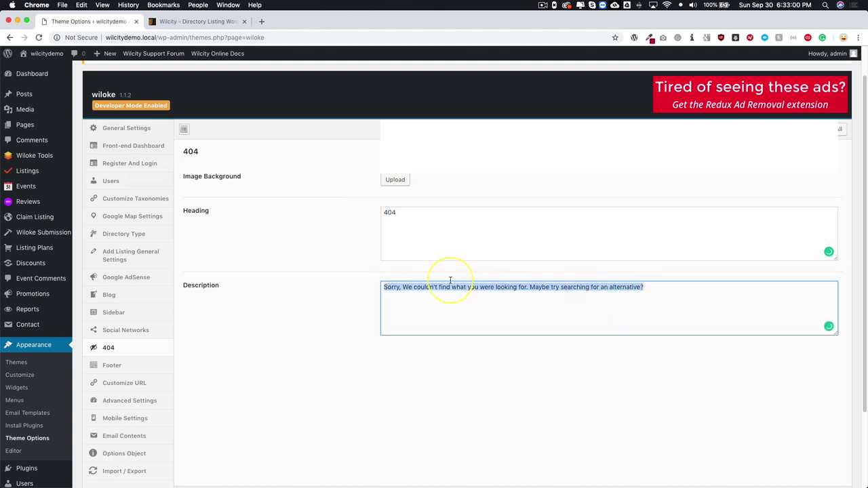
- In Footer settings, switch Number Of Footer Items to 2, then back to 4
click(319, 271)
scroll(306, 252, down, 1)
click(135, 322)
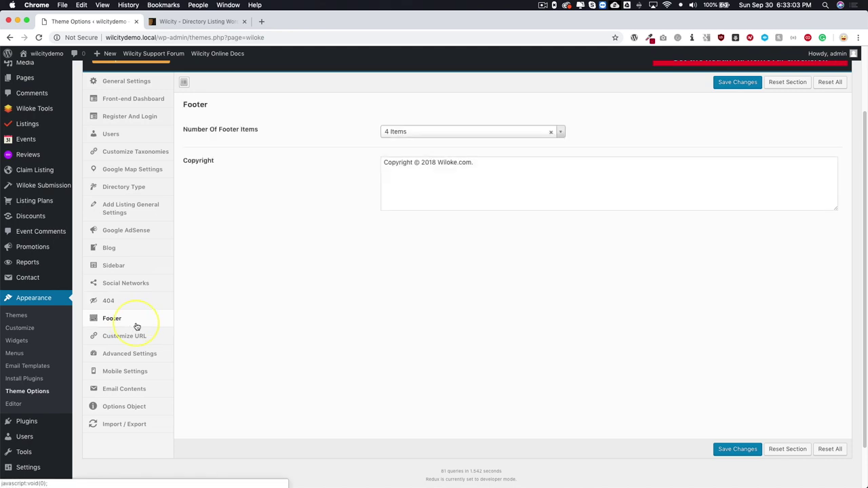
click(398, 131)
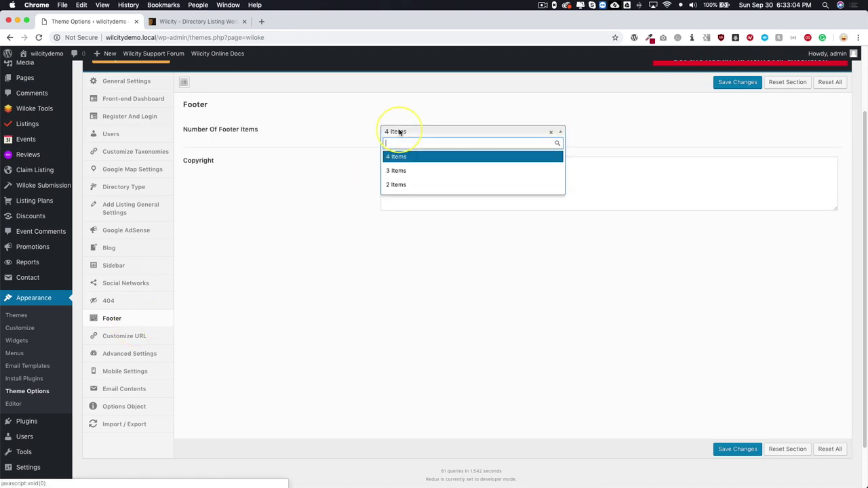
click(407, 184)
click(401, 147)
click(402, 173)
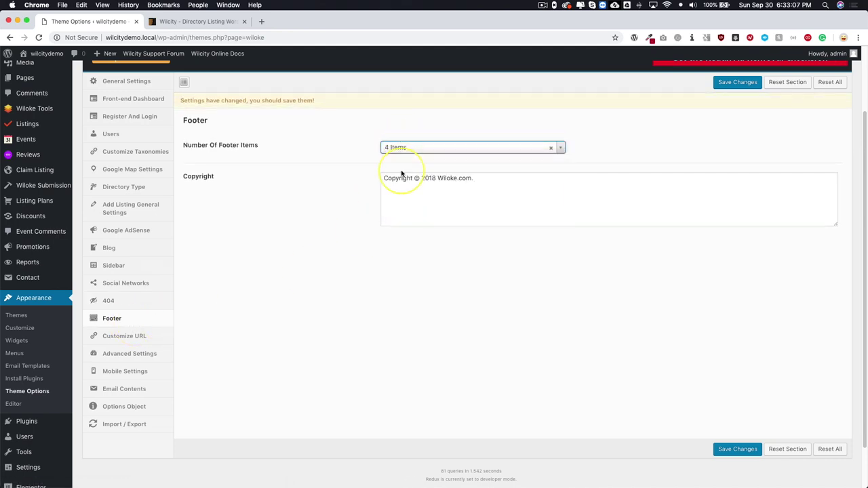
drag(486, 180, 382, 175)
click(345, 191)
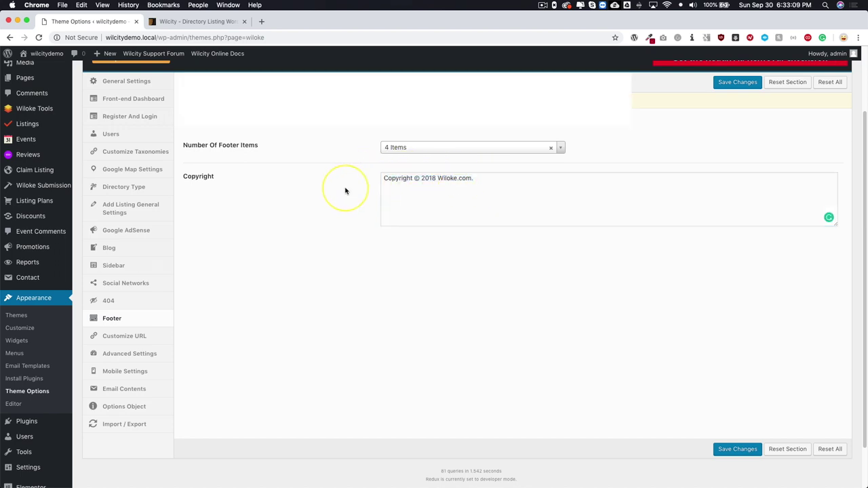
- Open Appearance > Widgets in a new tab, view it, and return to Theme Options
mouse_move(37, 427)
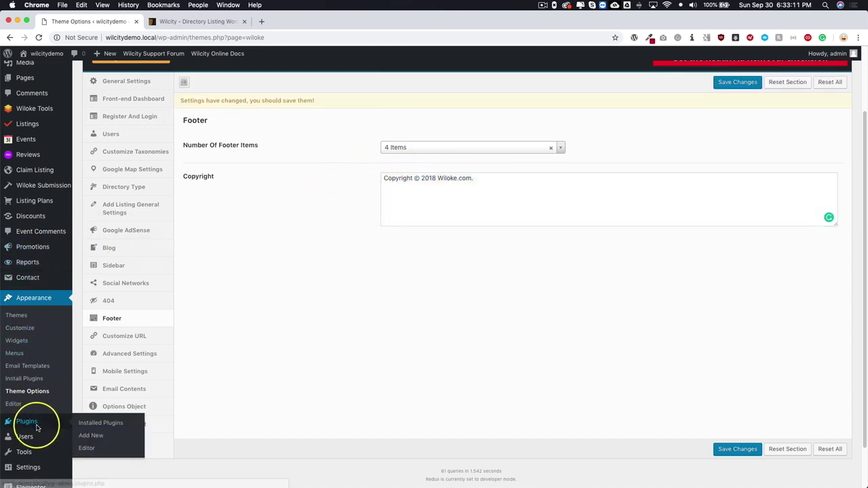
super+click(17, 340)
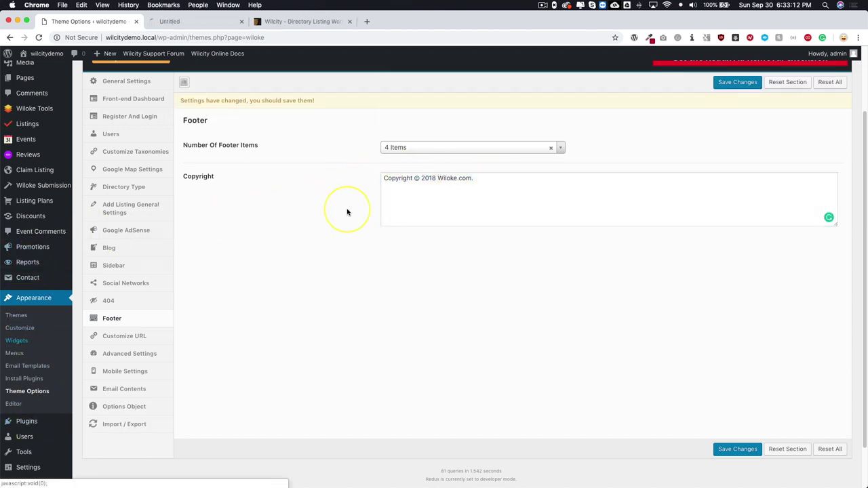
click(229, 26)
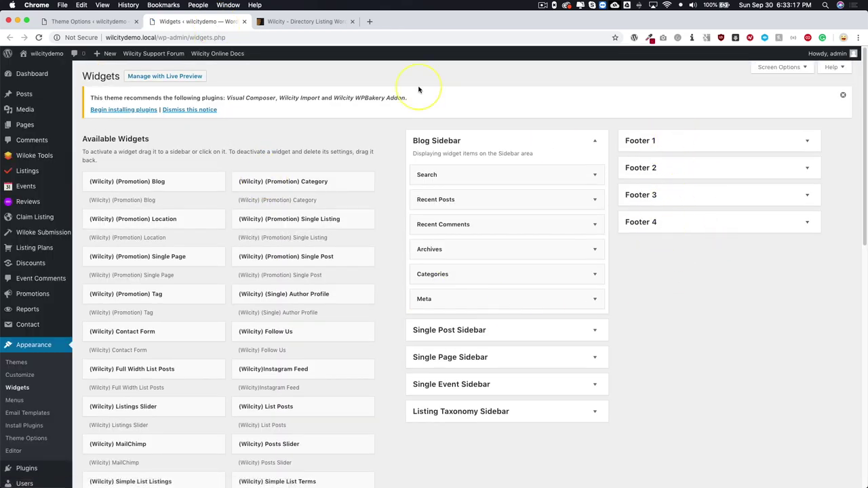
click(95, 21)
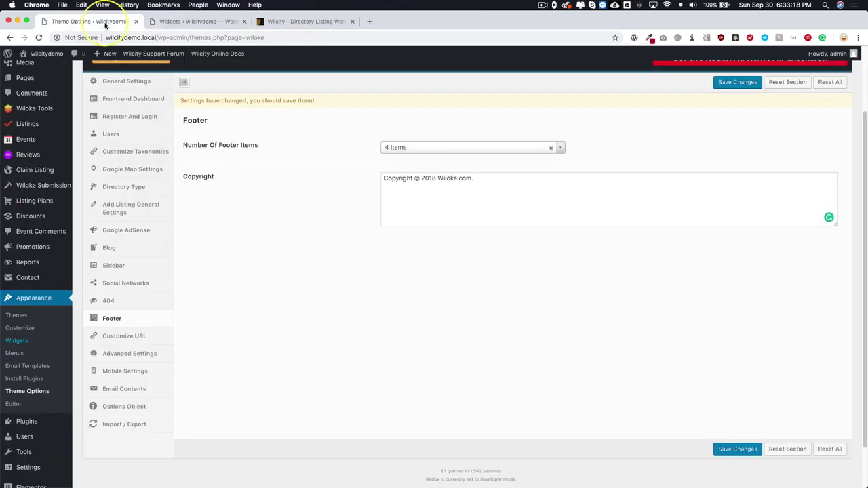
- In Customize URL, set Add Parent Location To Permalink to Enable and focus the Listings Permalink field
click(144, 336)
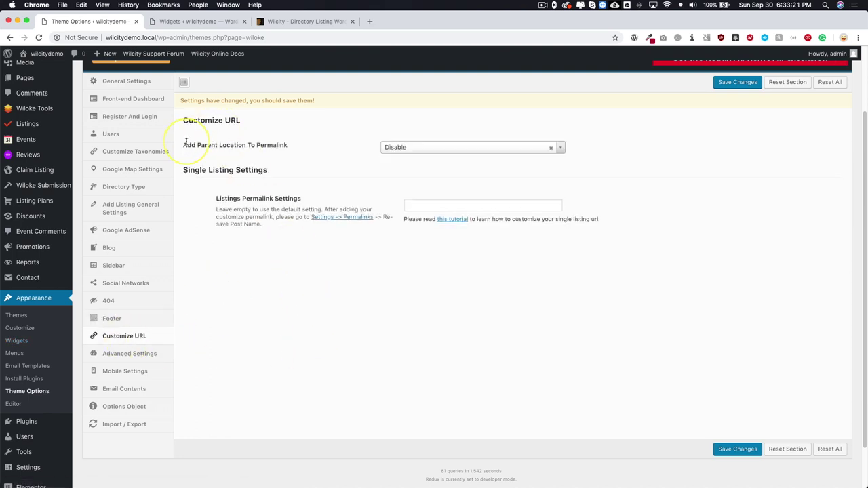
click(456, 149)
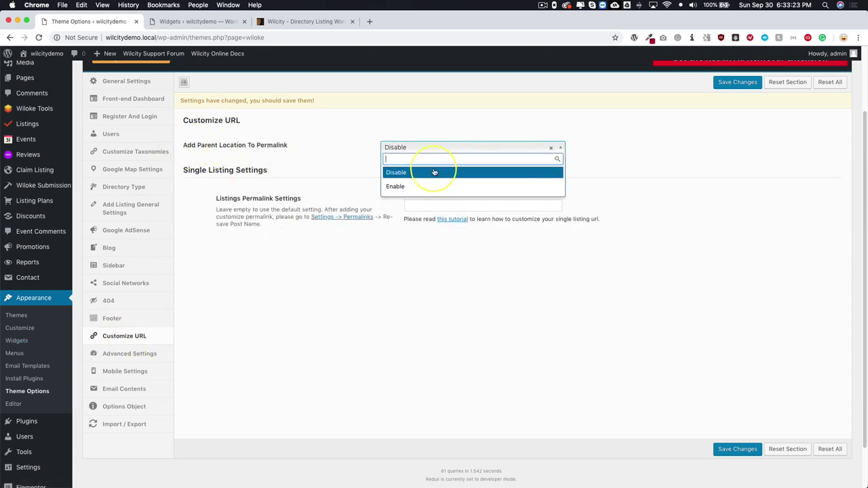
click(433, 170)
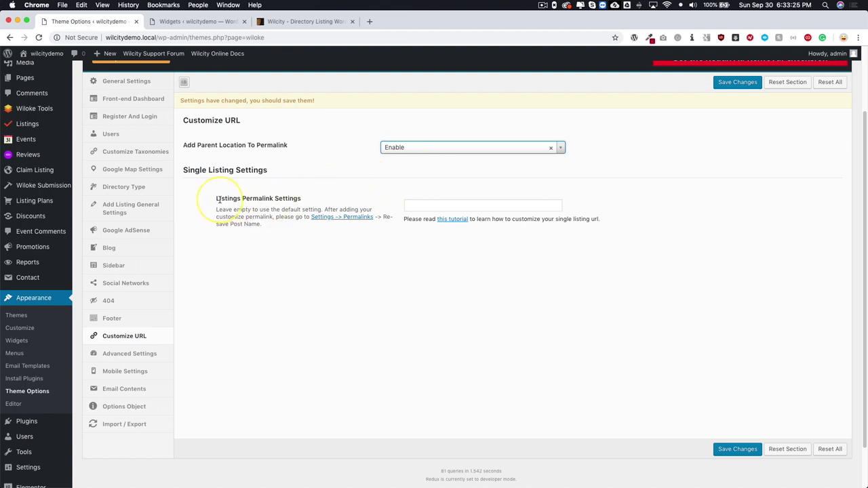
drag(218, 202, 300, 198)
click(309, 282)
click(443, 206)
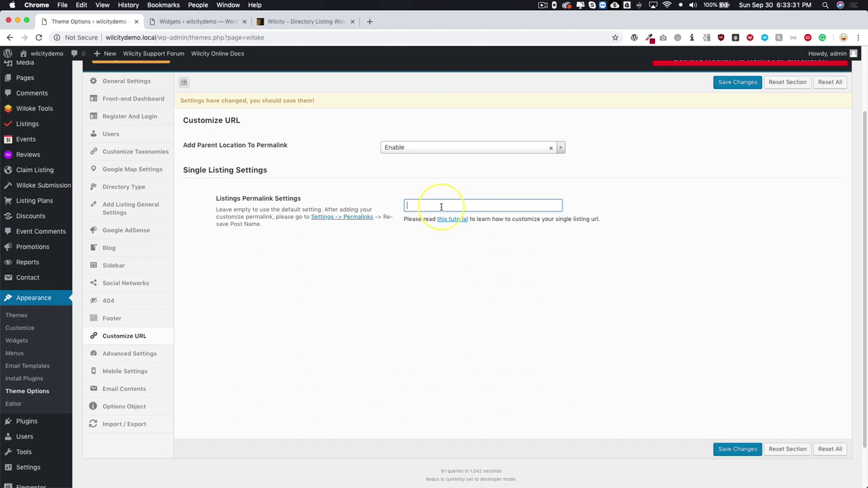
- Read the permalink tutorial's %listingLocation% URL scenarios, then close the tutorial tab
click(447, 220)
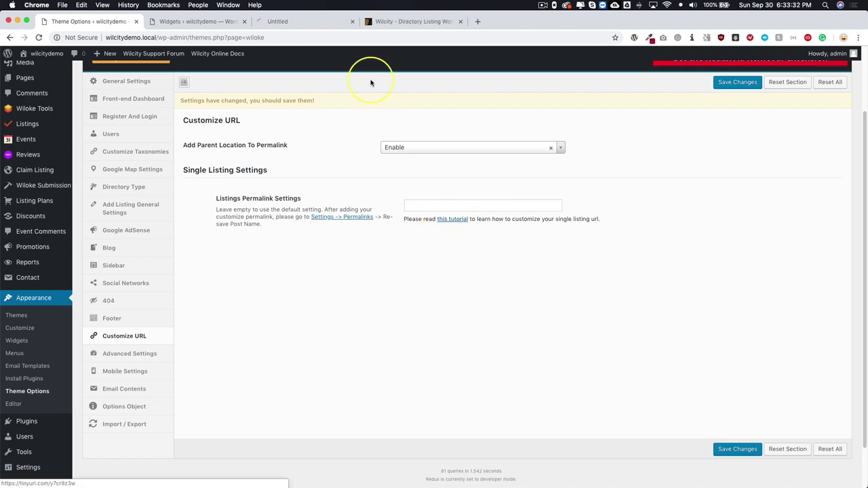
click(282, 21)
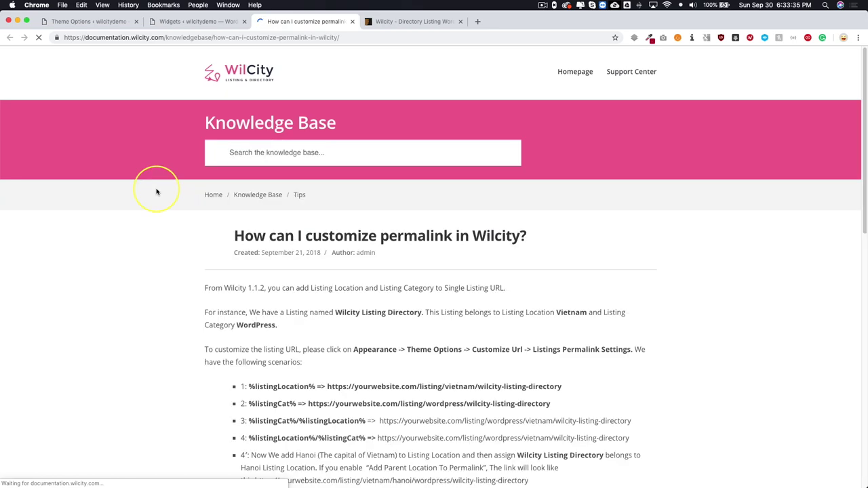
scroll(122, 260, down, 4)
scroll(122, 260, down, 1)
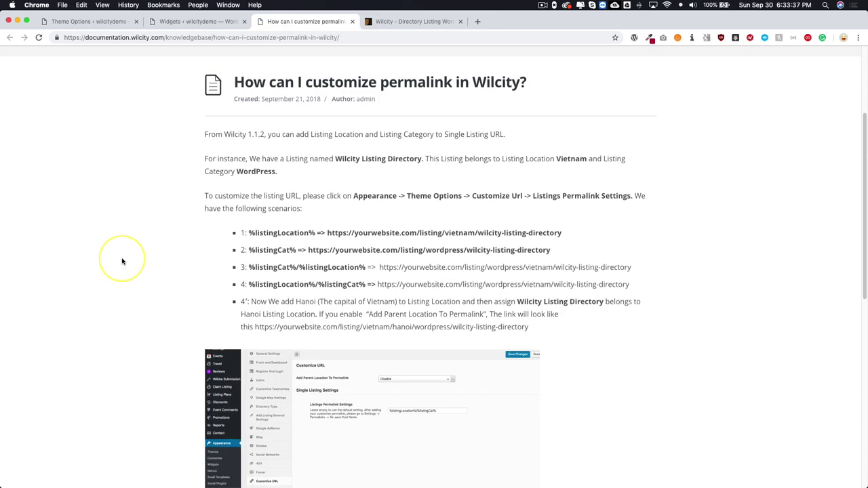
drag(246, 239, 319, 242)
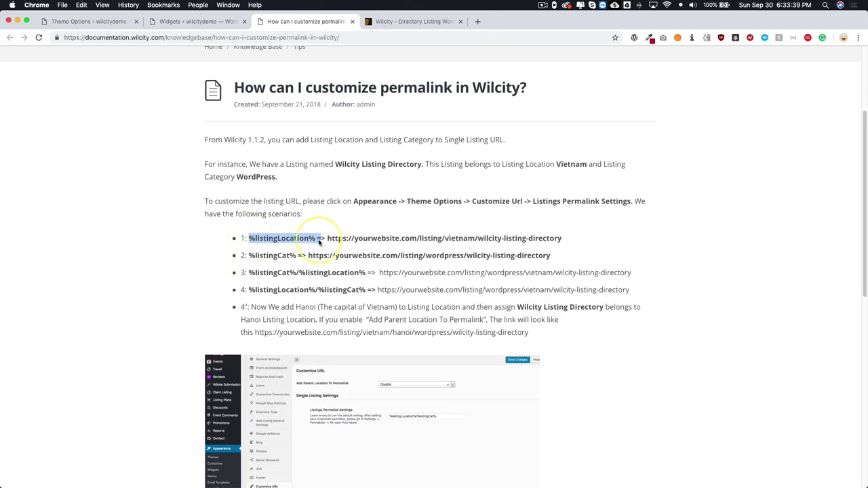
scroll(316, 242, down, 1)
drag(368, 206, 522, 202)
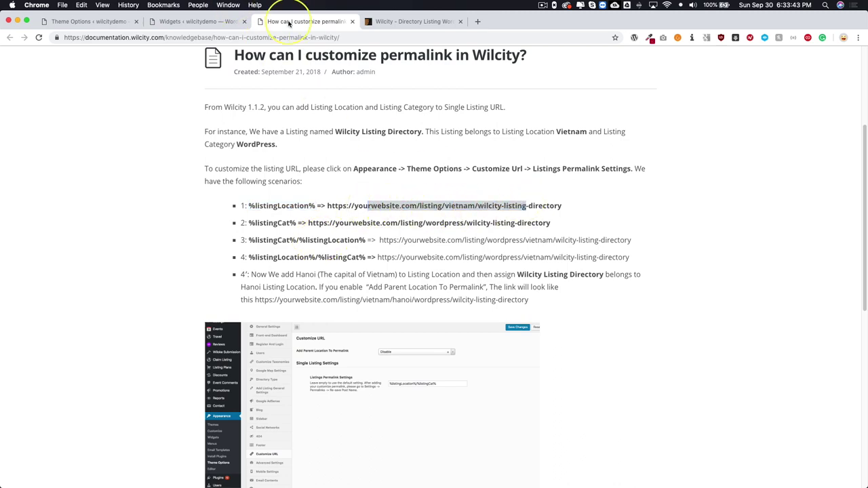
key(super+w)
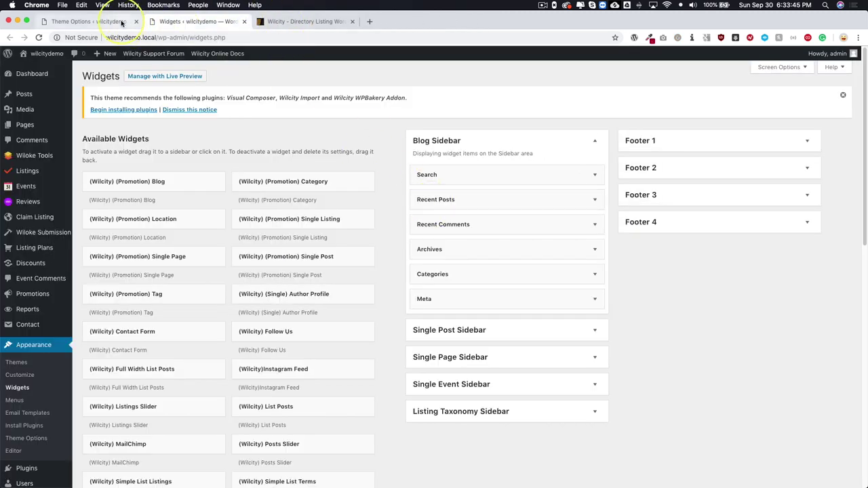
click(88, 21)
click(129, 354)
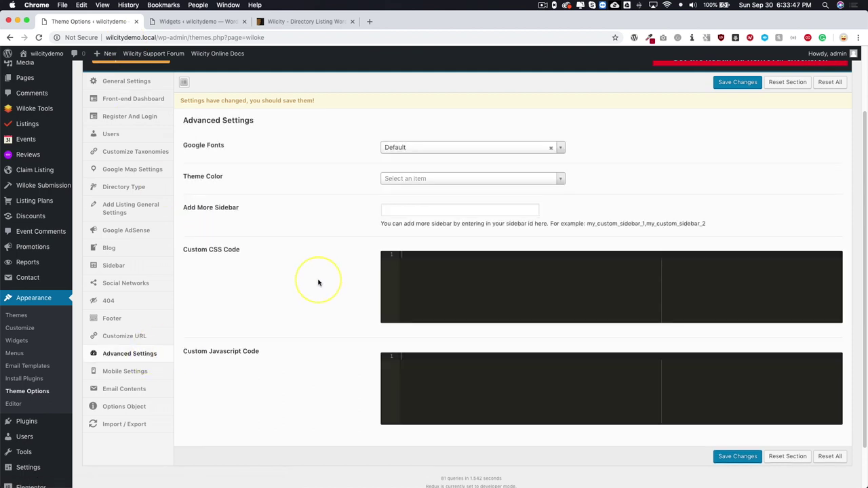
click(402, 147)
click(399, 184)
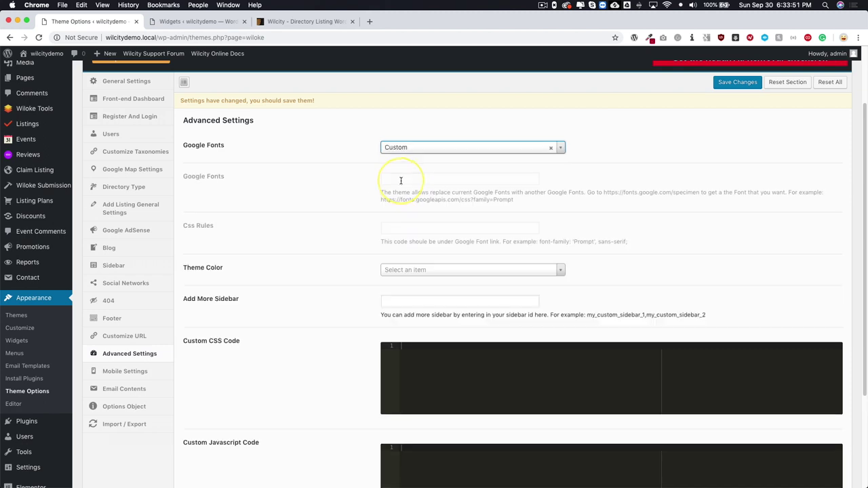
click(399, 179)
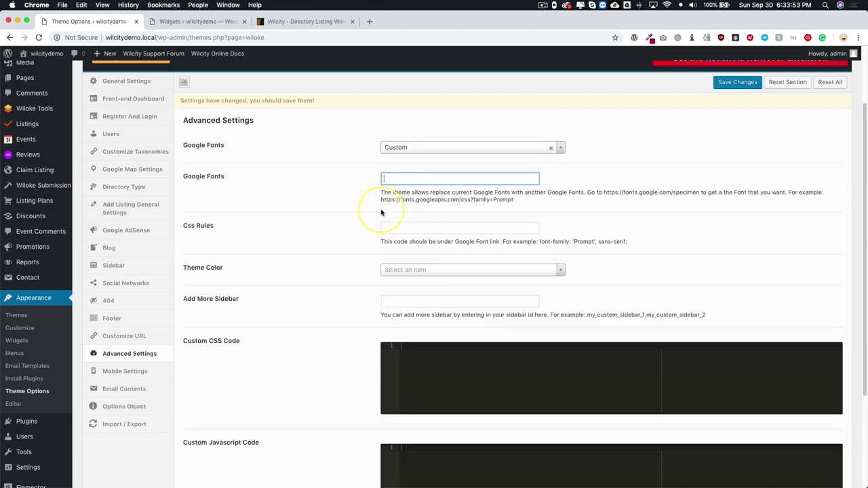
drag(380, 199, 489, 199)
click(469, 178)
click(414, 228)
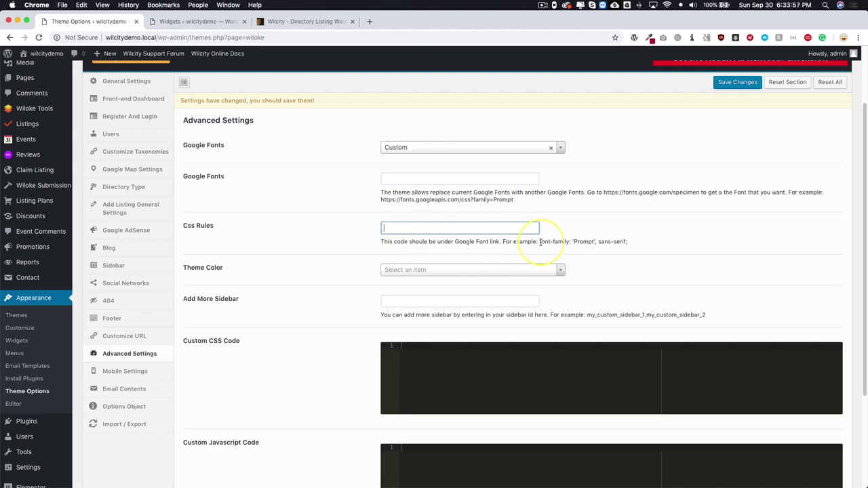
drag(540, 242, 623, 243)
click(482, 228)
scroll(303, 242, down, 2)
scroll(304, 242, down, 2)
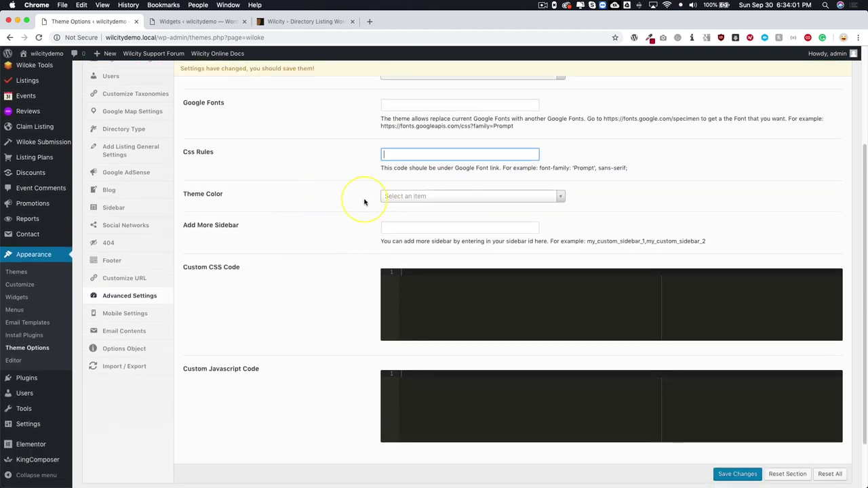
- Choose red as the Theme Color in Advanced Settings and save the changes
click(406, 199)
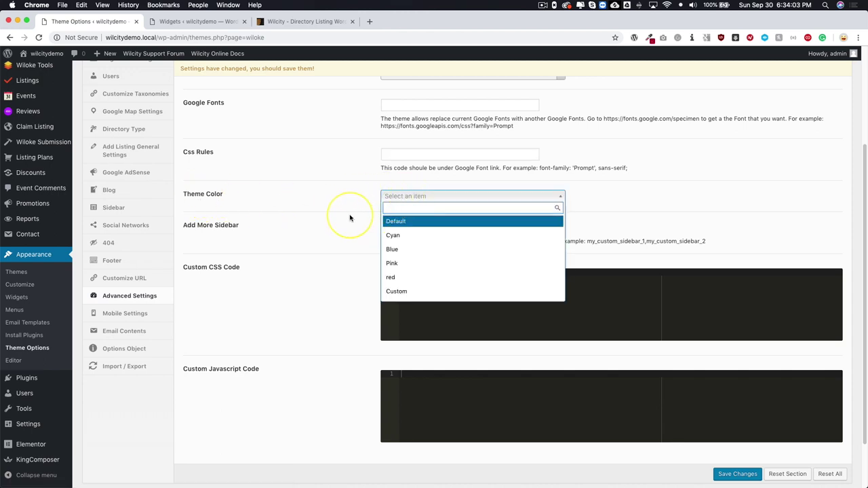
click(324, 211)
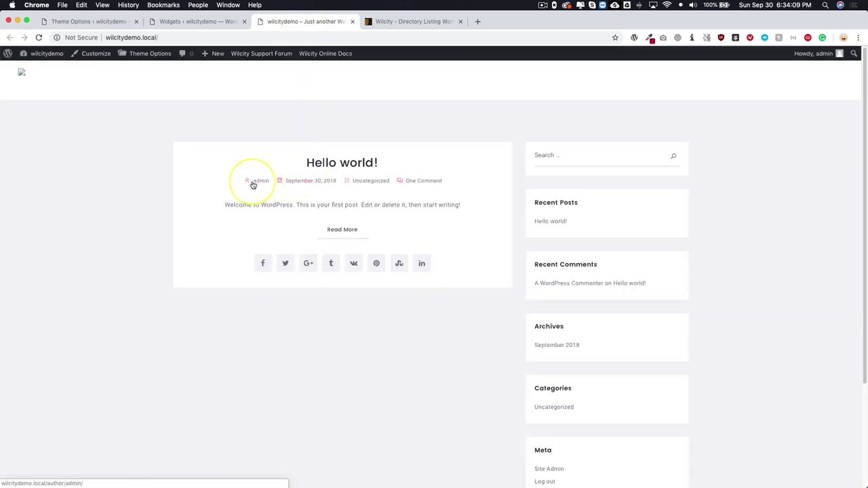
click(190, 21)
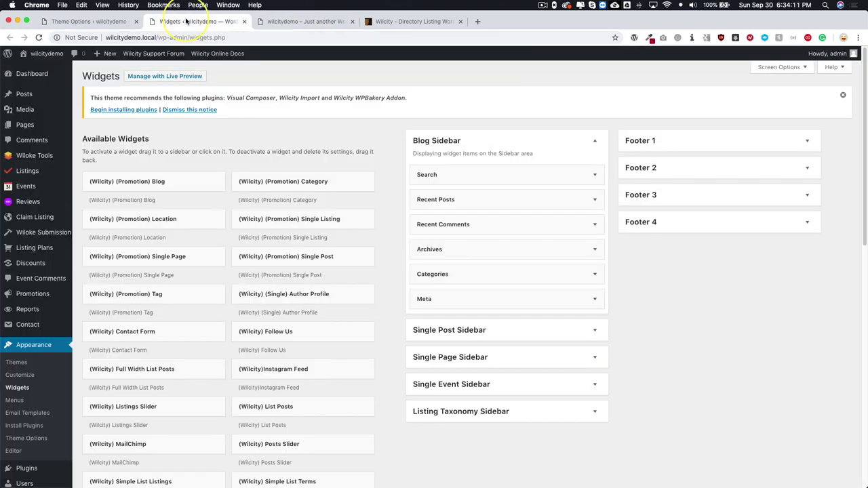
click(261, 21)
click(94, 21)
click(396, 196)
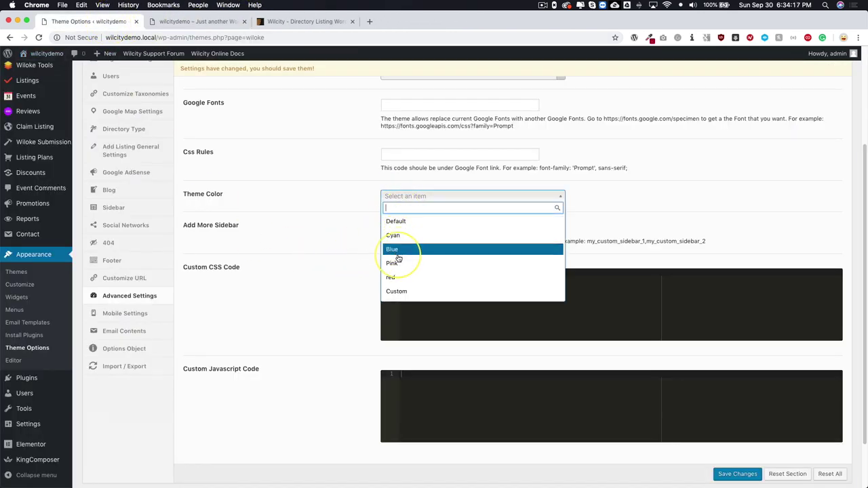
click(396, 277)
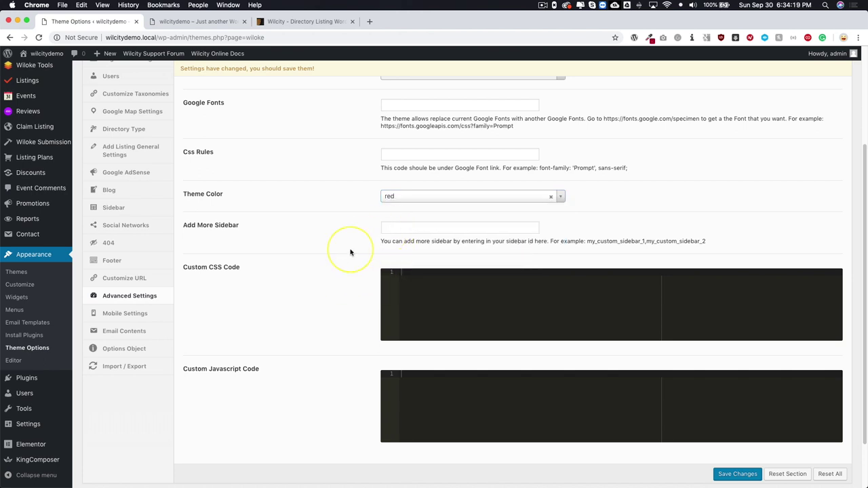
scroll(350, 262, down, 2)
click(737, 413)
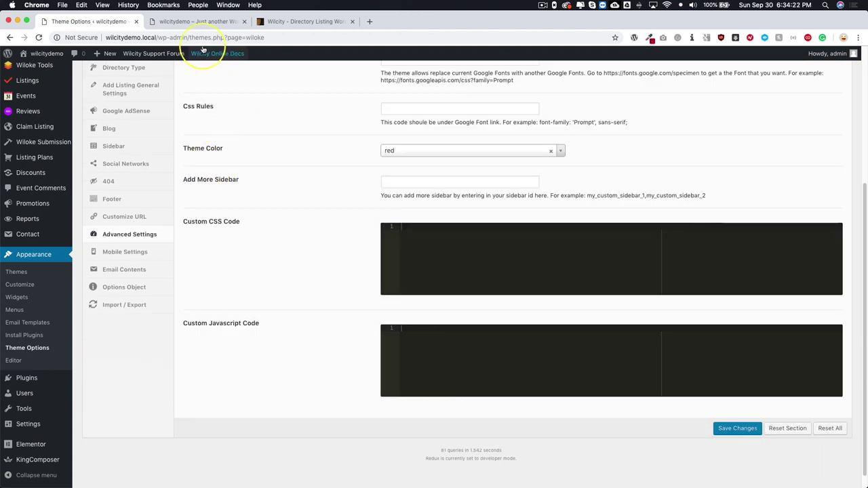
- Reload the front page, then return to Advanced Settings and confirm Theme Color reads red
click(193, 22)
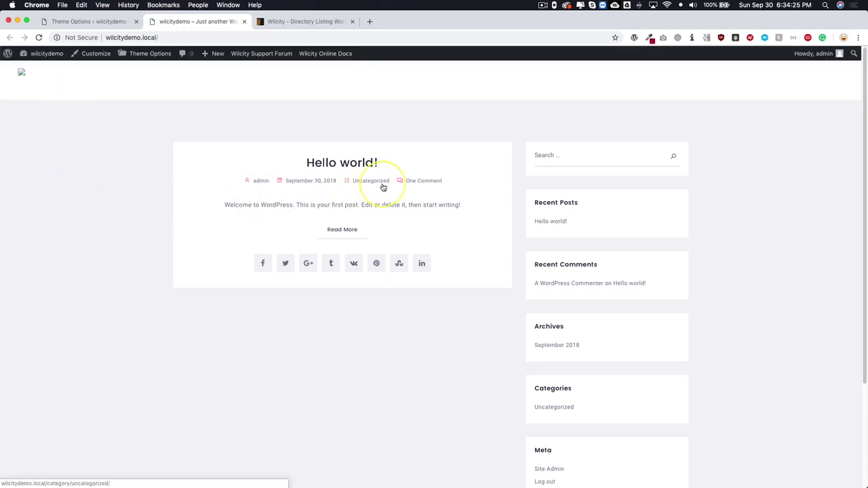
click(92, 23)
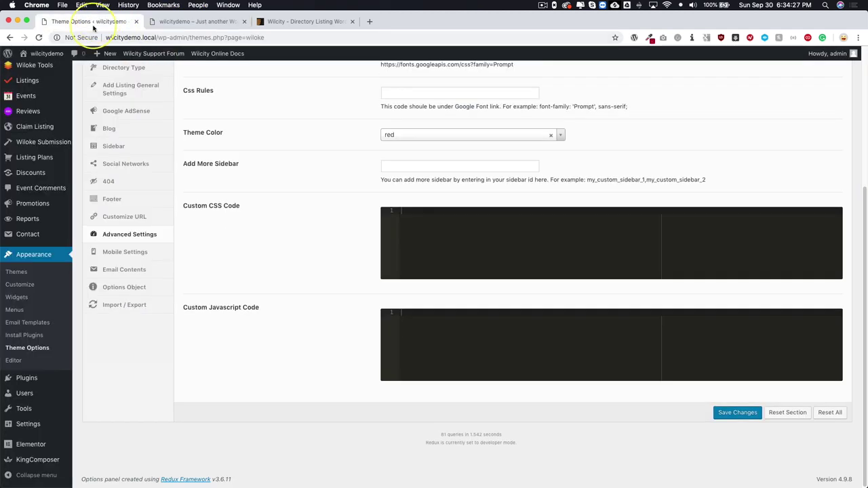
scroll(335, 207, up, 2)
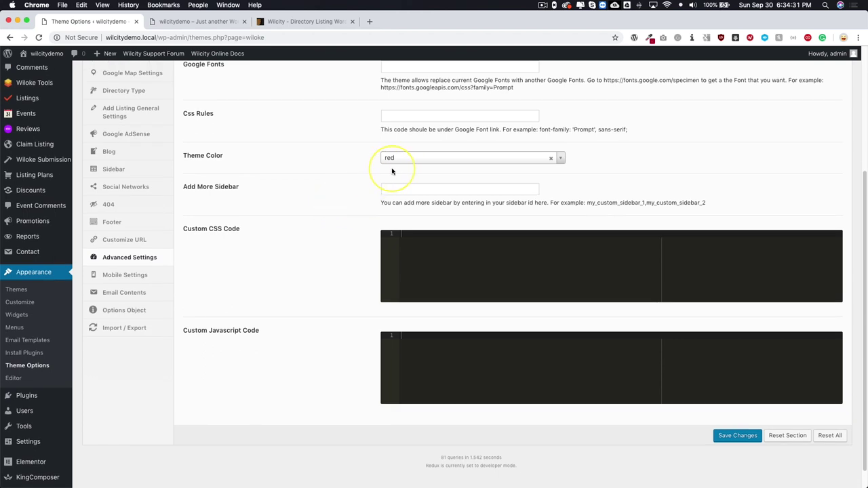
scroll(271, 175, up, 1)
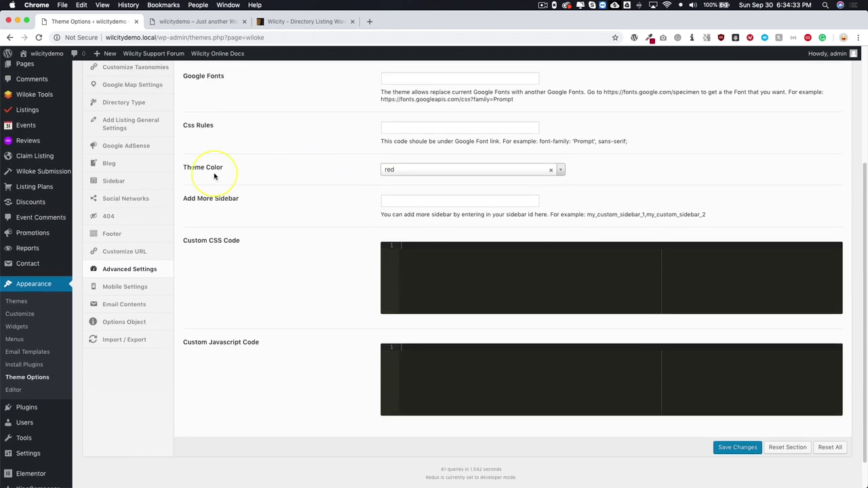
drag(185, 169, 284, 177)
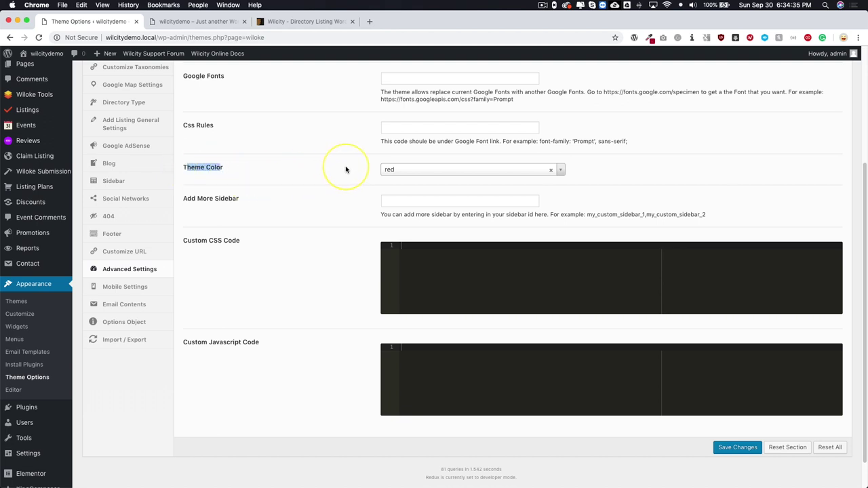
click(408, 176)
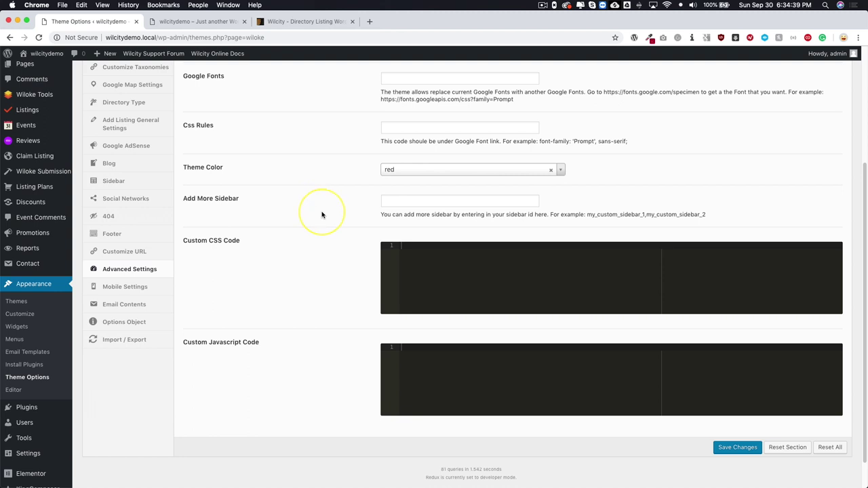
scroll(314, 216, down, 2)
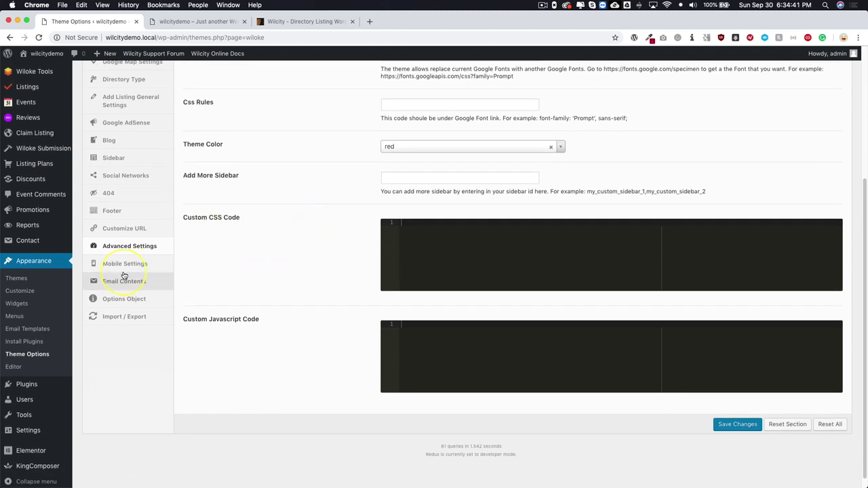
- Review the Mobile Settings panel, keeping Single Content Position at above_sidebar
click(123, 265)
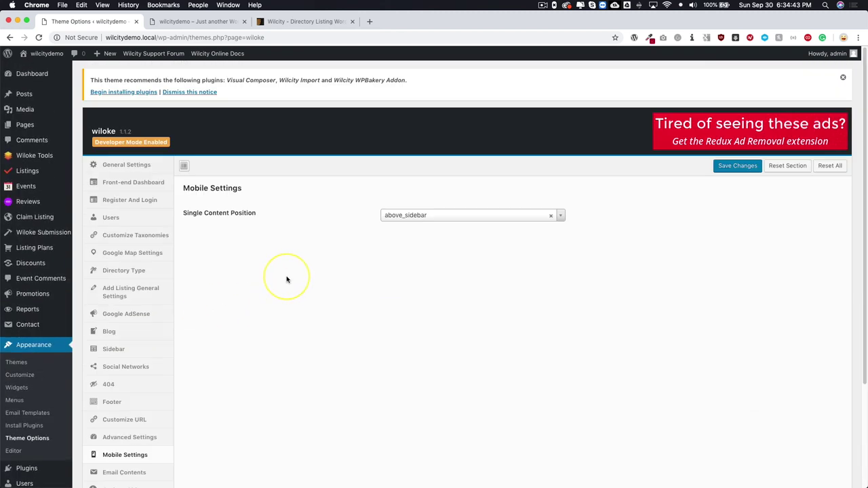
scroll(360, 224, down, 1)
click(410, 203)
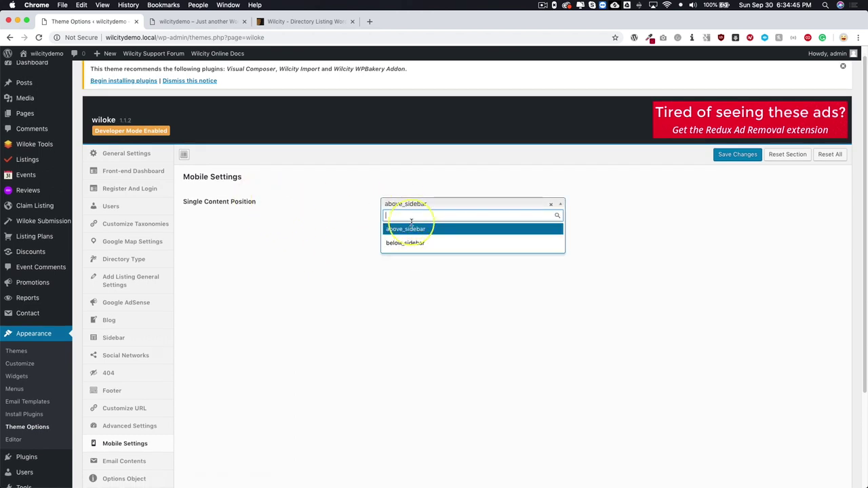
click(331, 235)
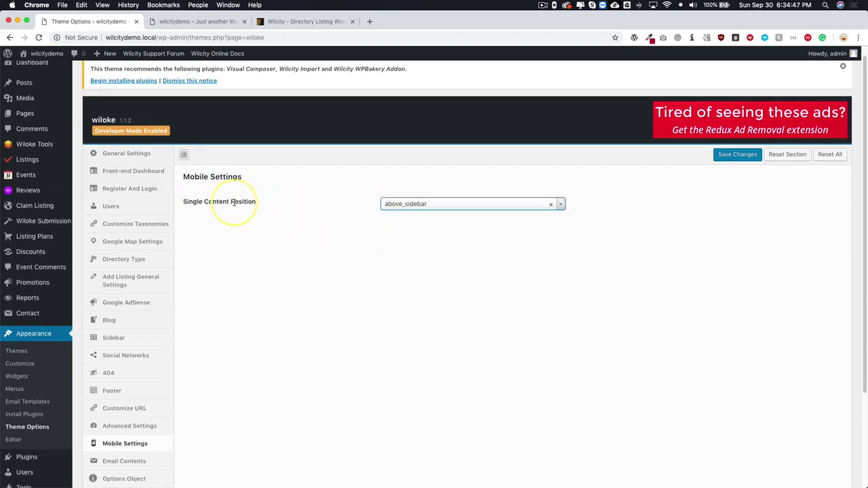
click(319, 215)
- Bring up the Email Contents panel of Theme Options
scroll(311, 217, down, 1)
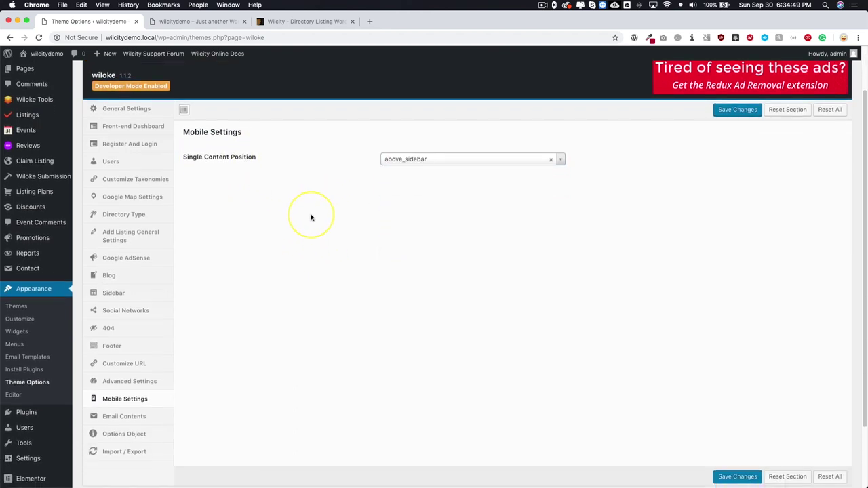
scroll(311, 217, down, 3)
click(119, 342)
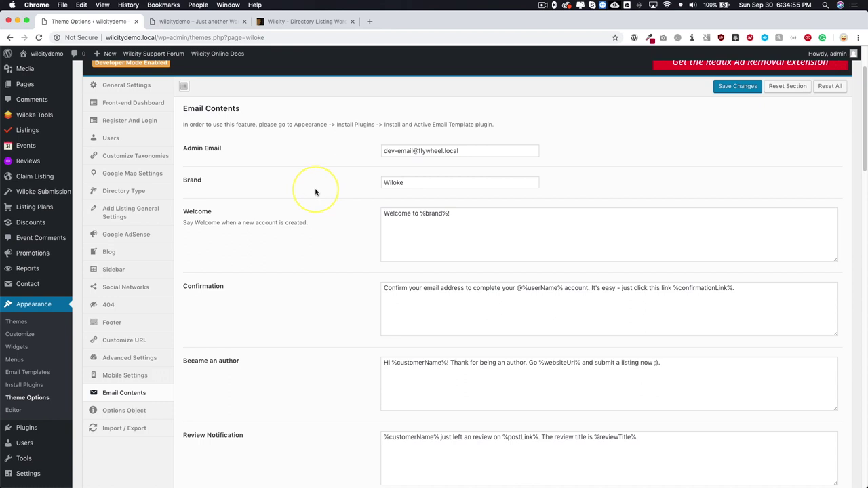
- Read through the Email Contents templates, highlighting the Welcome message and its %brand%! placeholder without edits
drag(475, 217, 377, 215)
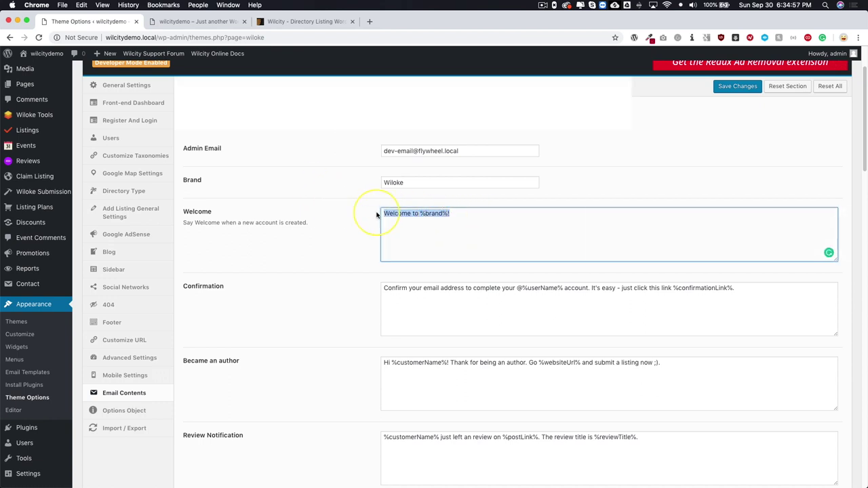
scroll(359, 227, down, 2)
drag(404, 142, 382, 141)
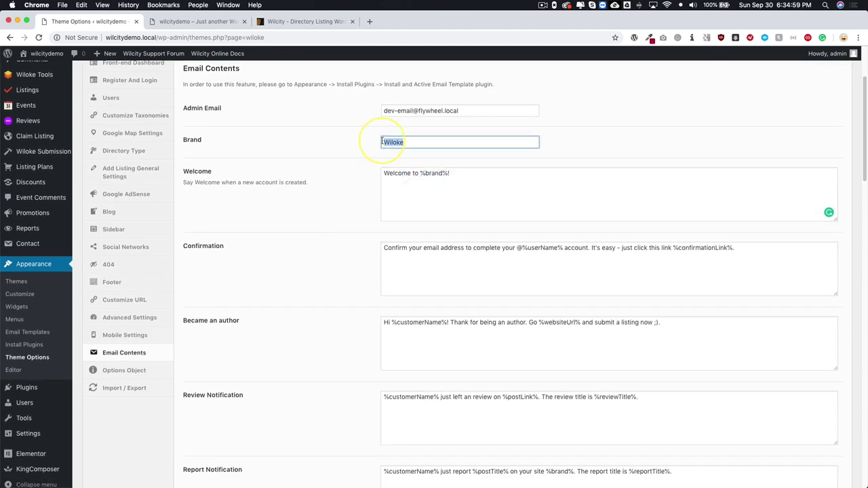
drag(450, 174, 421, 175)
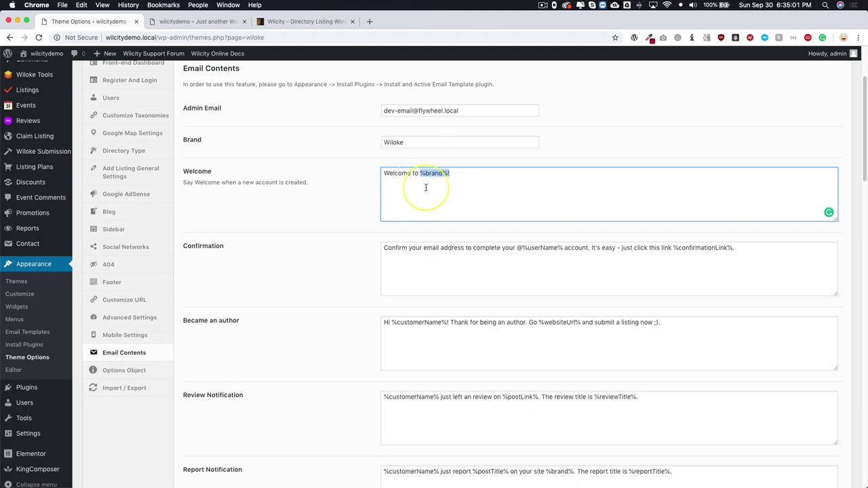
scroll(425, 273, down, 2)
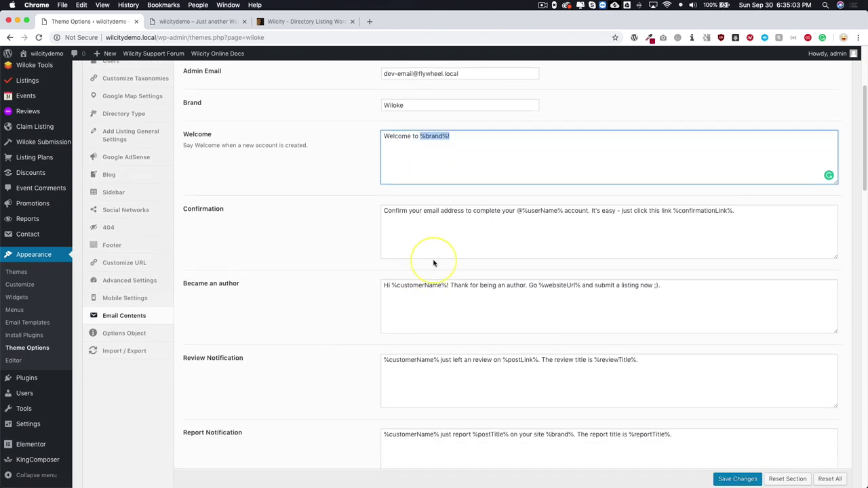
scroll(397, 245, down, 15)
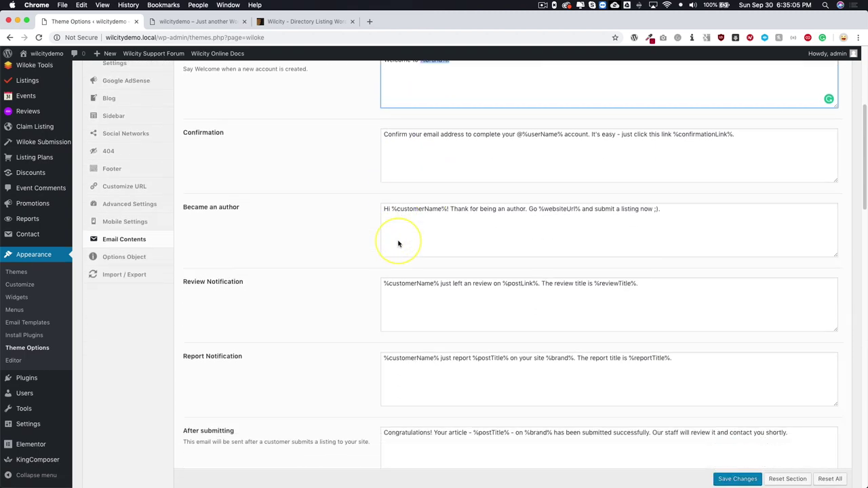
scroll(398, 243, down, 18)
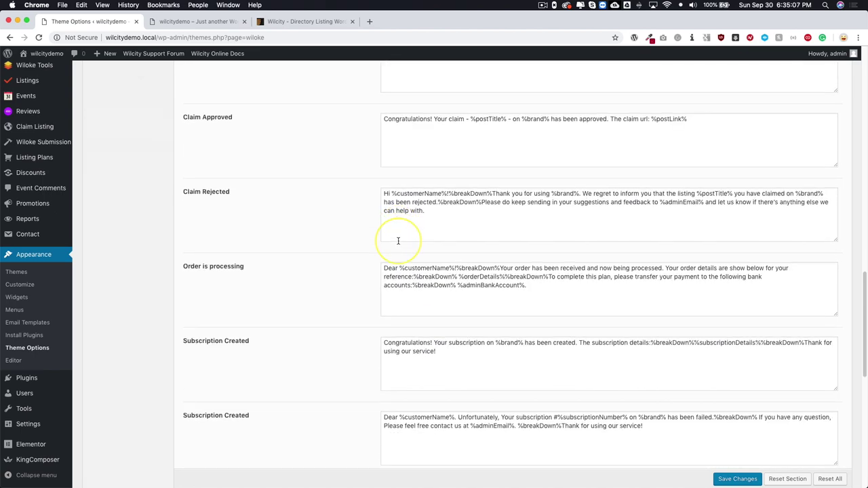
scroll(398, 238, up, 20)
scroll(397, 236, down, 8)
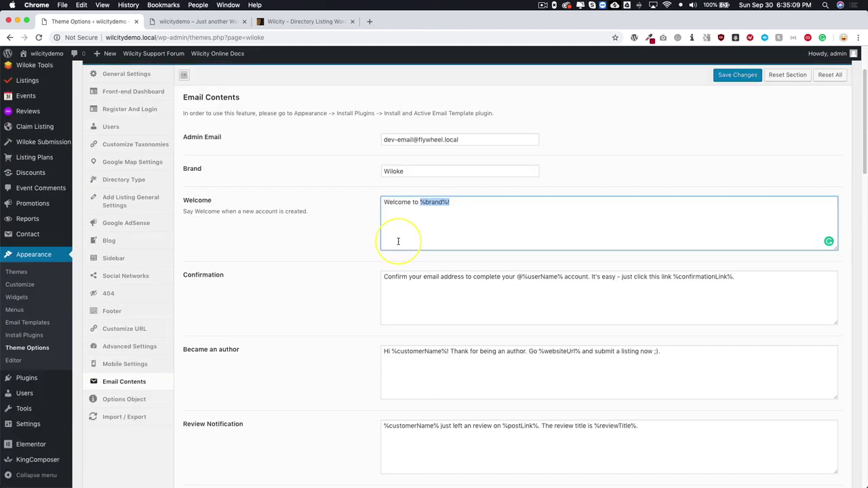
- View the Options Object and Import / Export panels, then save all settings until 'Settings Saved!' shows
click(137, 194)
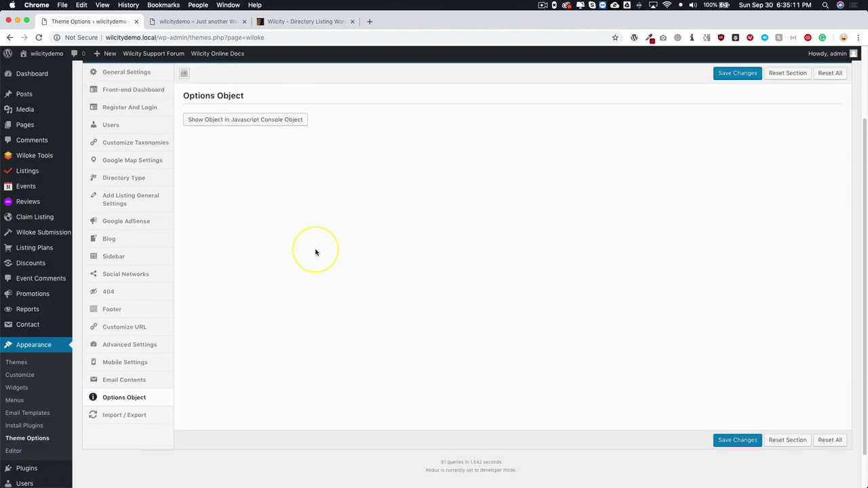
click(118, 427)
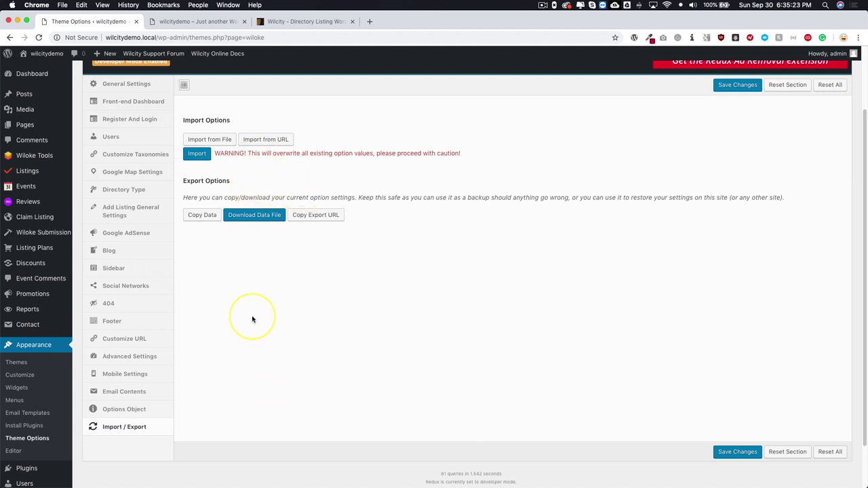
scroll(247, 305, up, 1)
scroll(247, 305, up, 2)
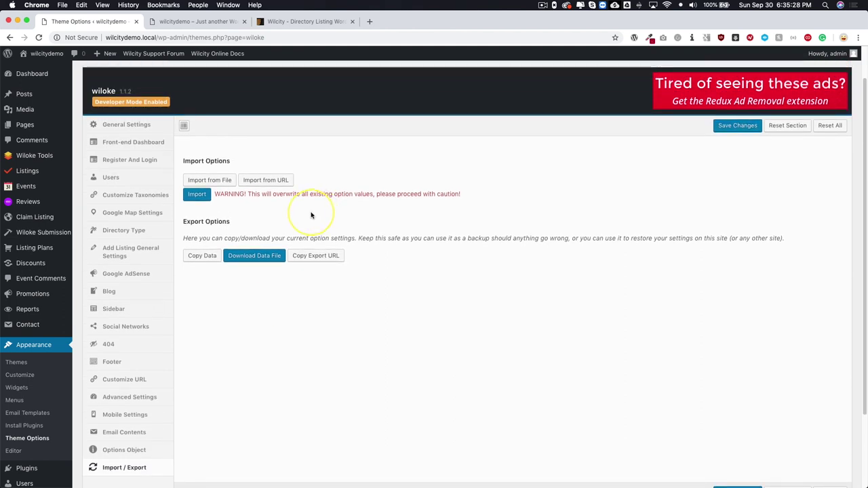
click(735, 126)
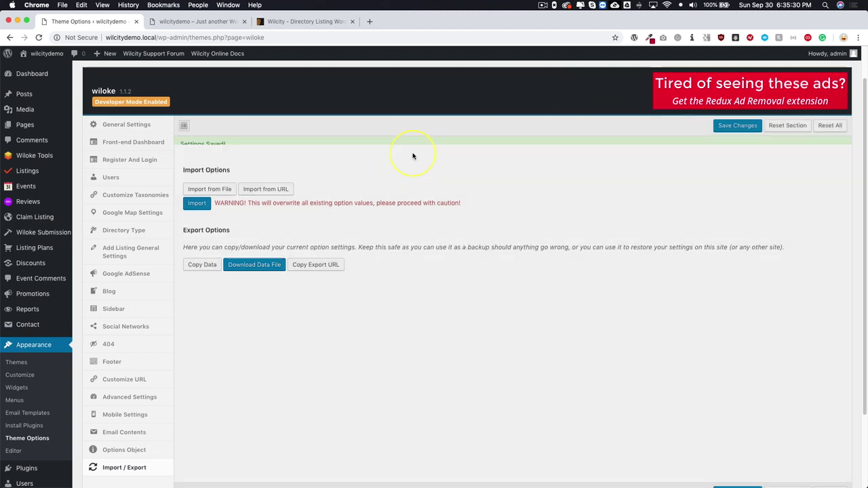